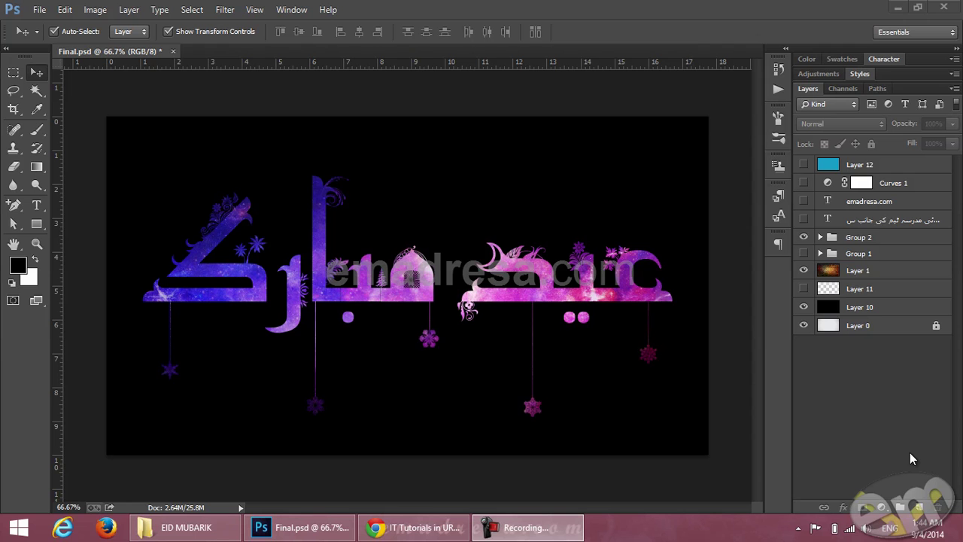
Step: Preview the light version by hiding Layer 10 and showing Layer 11, Layer 12, Curves 1 and both text layers
left_click(802, 308)
left_click(803, 290)
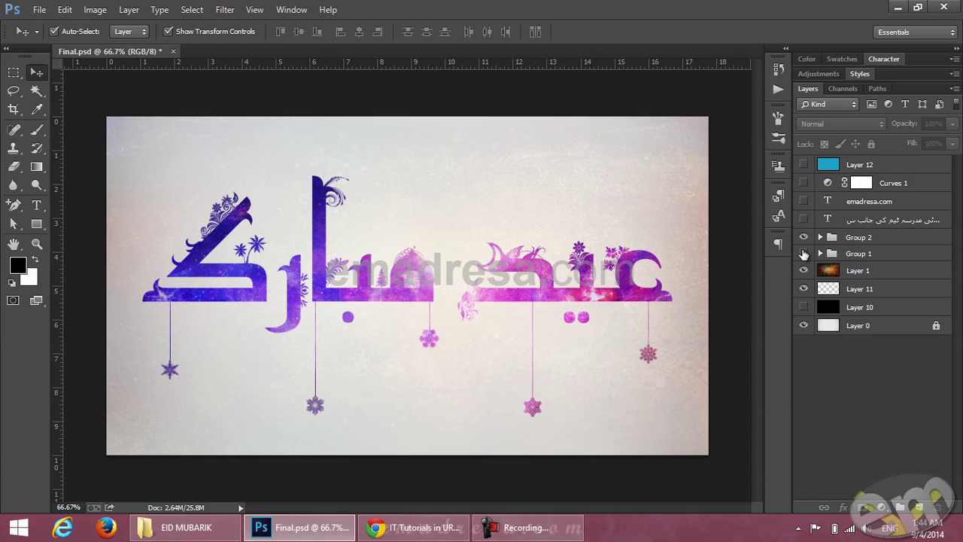
left_click(803, 165)
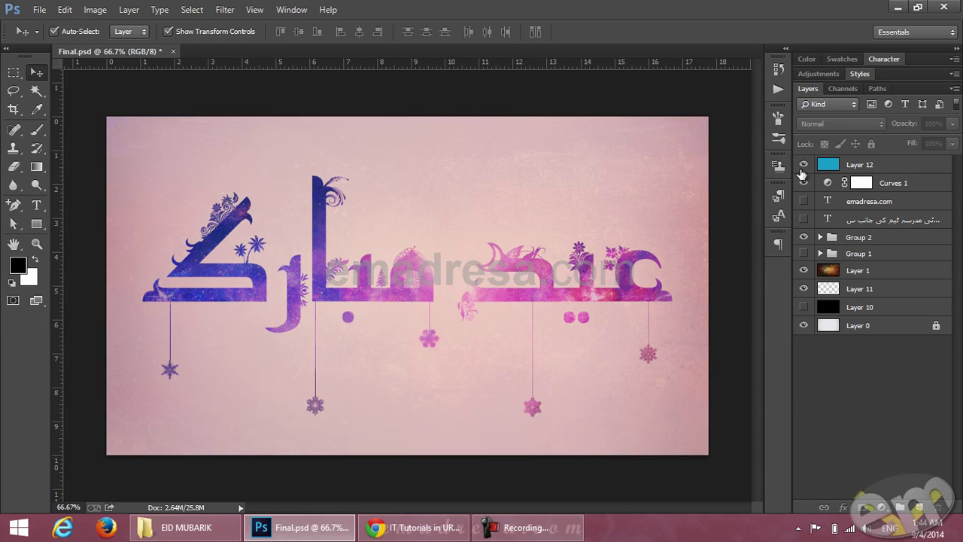
left_click(803, 220)
left_click(803, 202)
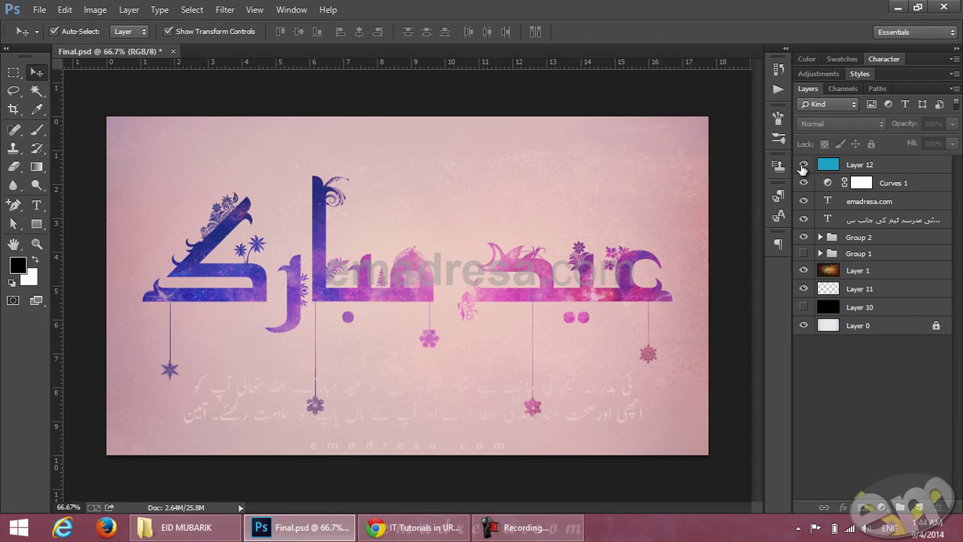
left_click(875, 188)
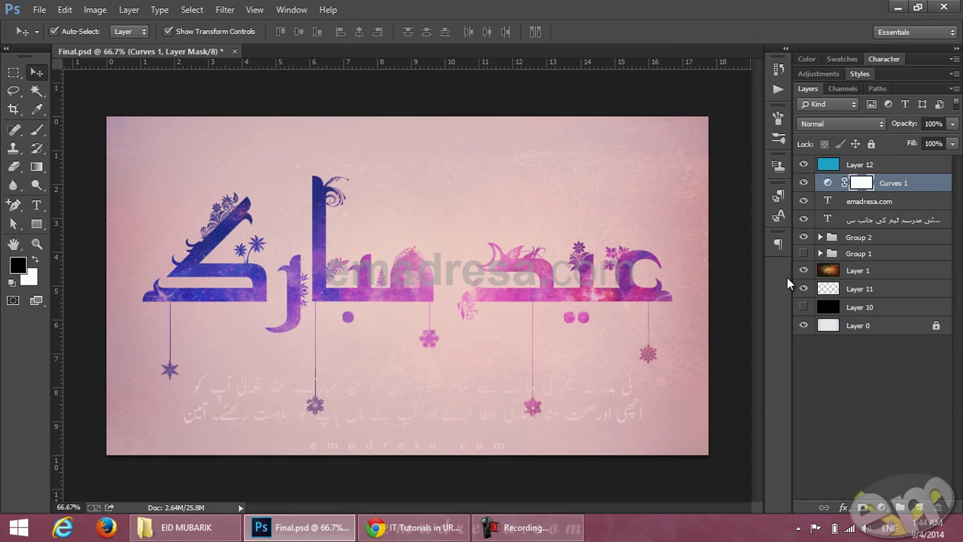
Step: Show only Group 1 over the black Layer 10 and Layer 0, hiding the overlays, text layers, Group 2, Layer 1 and Layer 11
left_click(804, 164)
left_click(804, 183)
left_click_drag(805, 203, 803, 258)
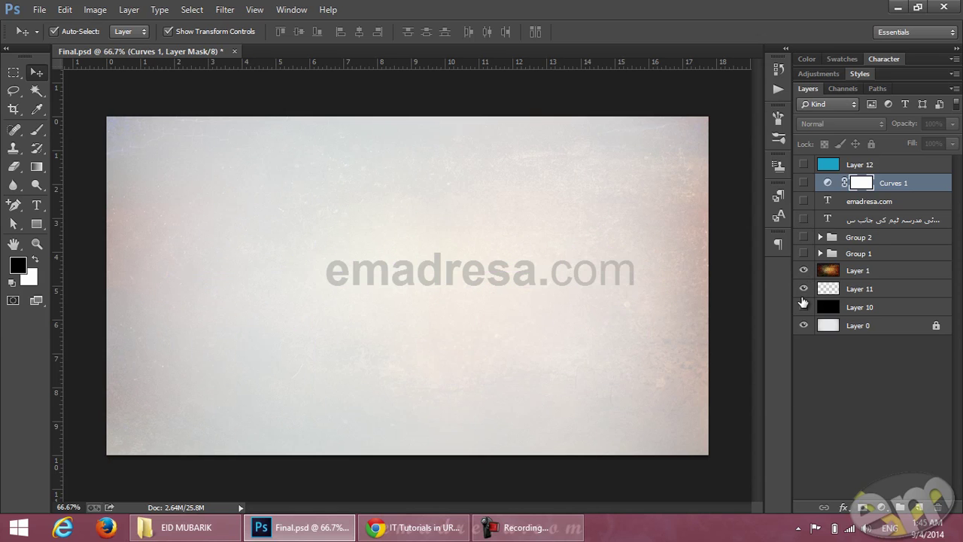
left_click(803, 253)
left_click(804, 289)
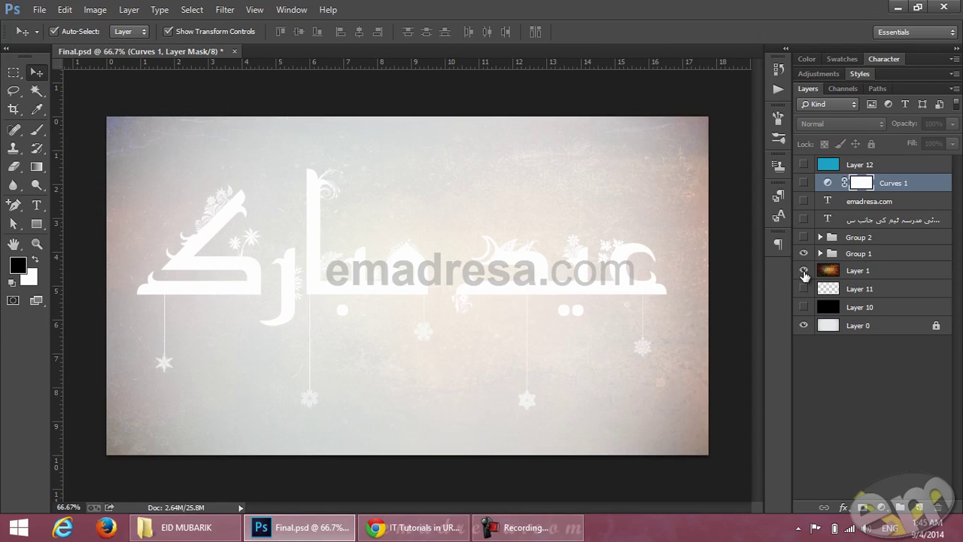
left_click(804, 270)
left_click(804, 306)
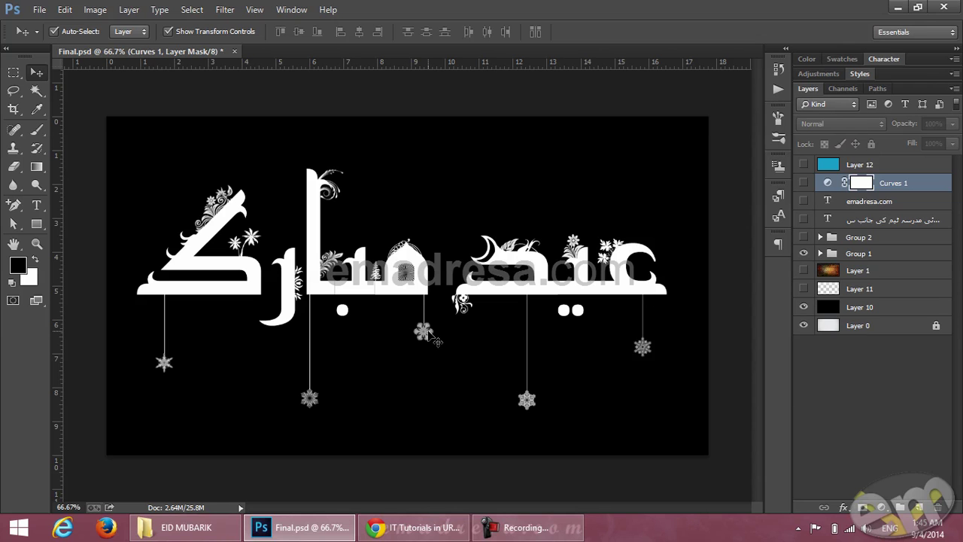
Step: Move the main calligraphy text down away from its ornaments, and undo the move
left_click_drag(328, 183, 334, 332)
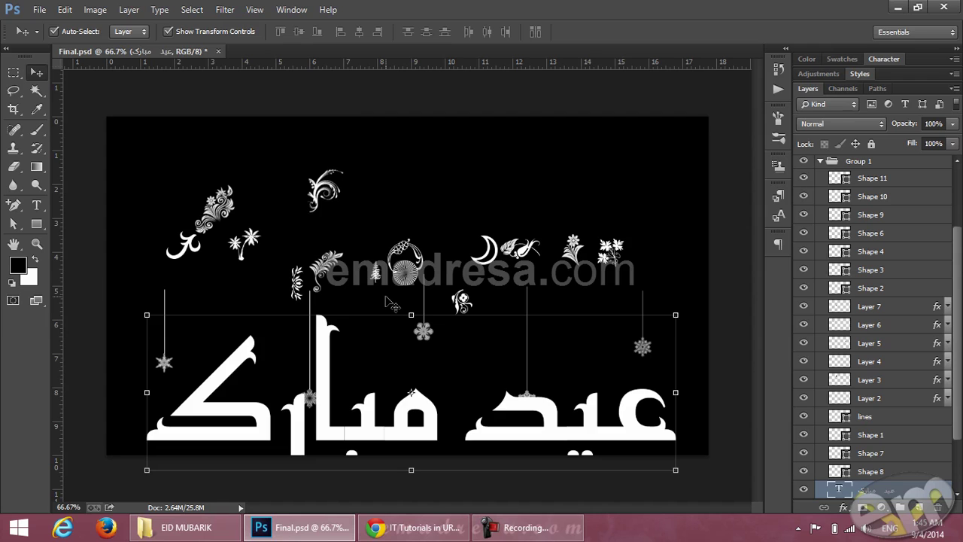
key("ctrl+z")
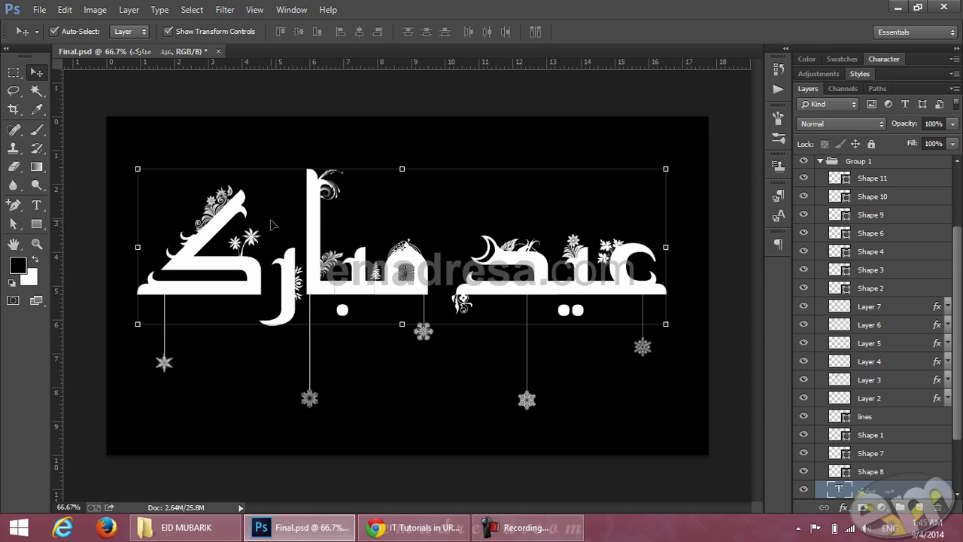
Step: Examine the brush and shape files in the Project Files folder as large thumbnails, and return to the EID MUBARIK folder
left_click(194, 527)
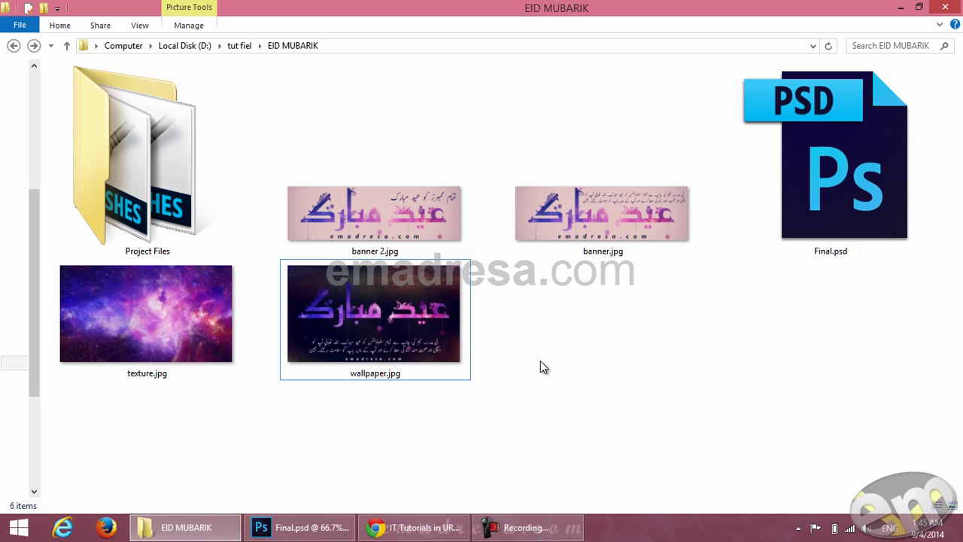
double_click(169, 181)
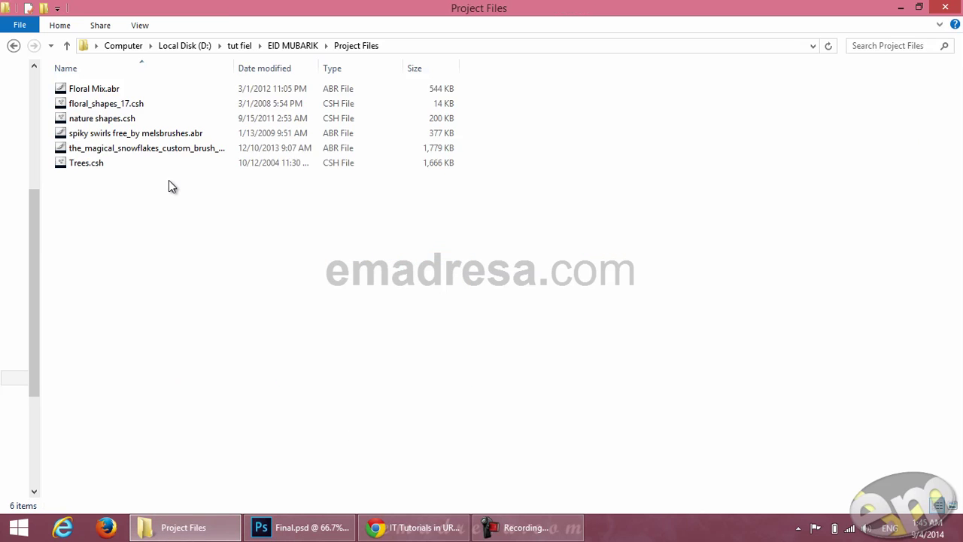
right_click(458, 251)
mouse_move(478, 259)
left_click(639, 258)
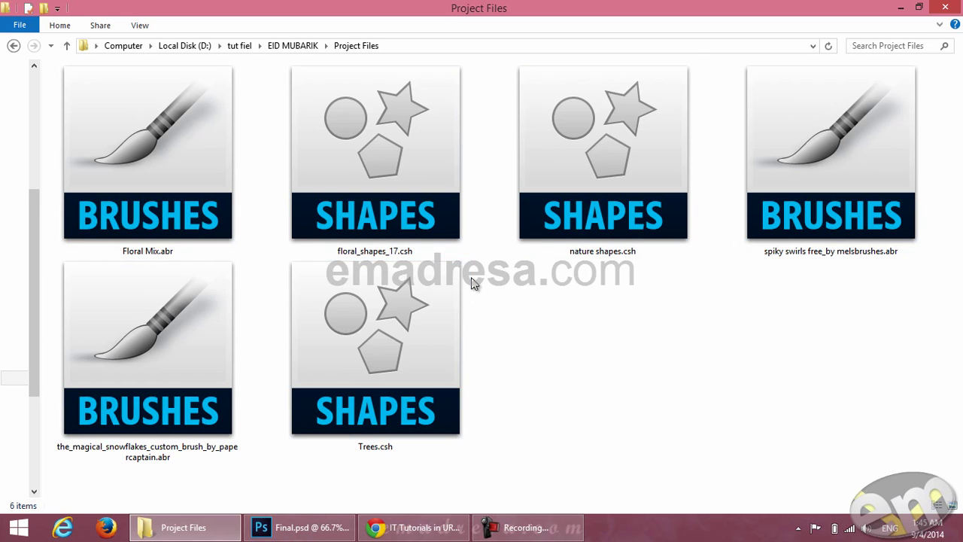
left_click(293, 46)
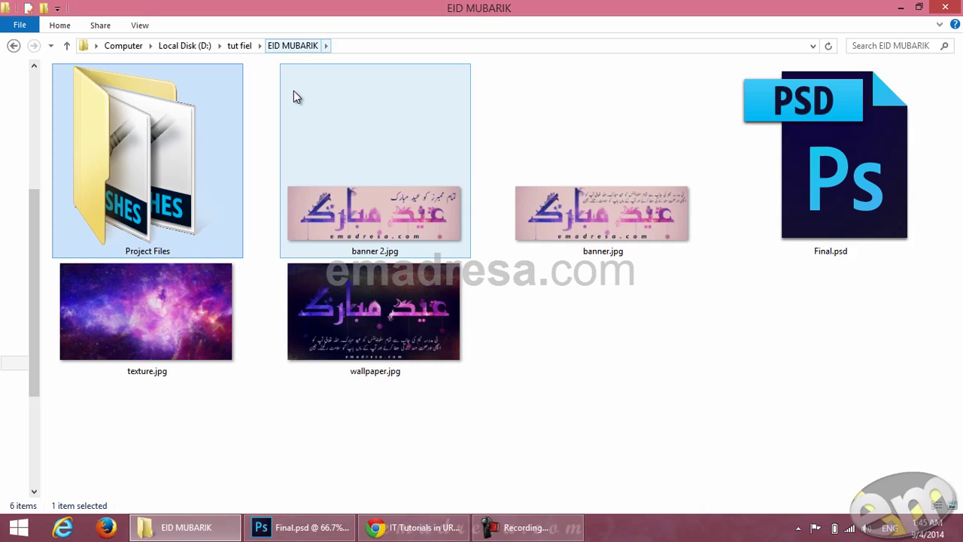
Step: Switch to Chrome and view the Files section of the IT Tutorials in URDU group, and return to the EID MUBARIK folder
left_click(435, 525)
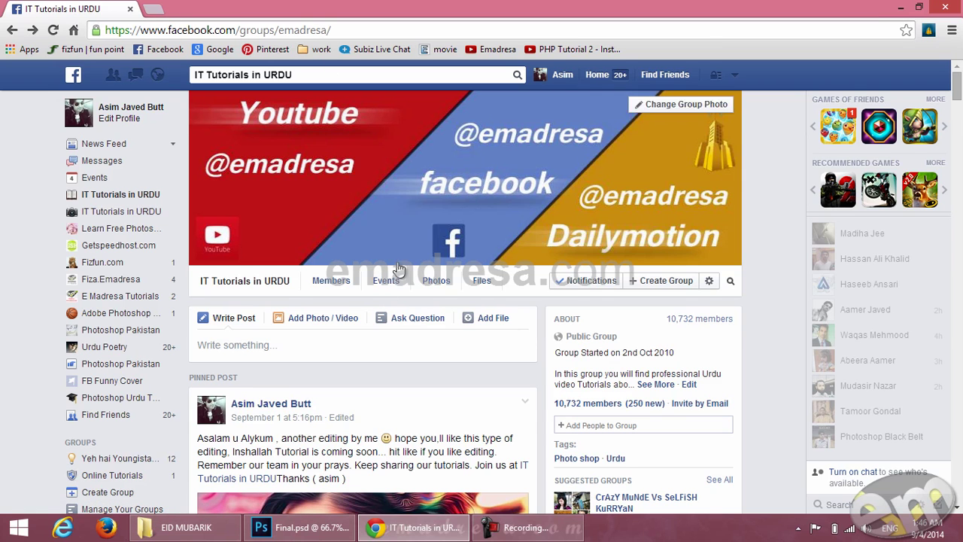
left_click(486, 285)
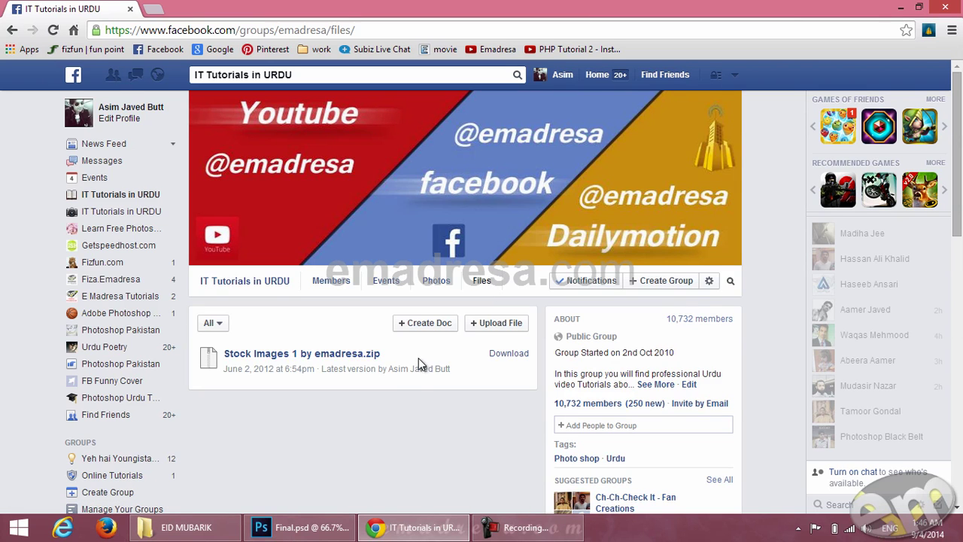
left_click(186, 526)
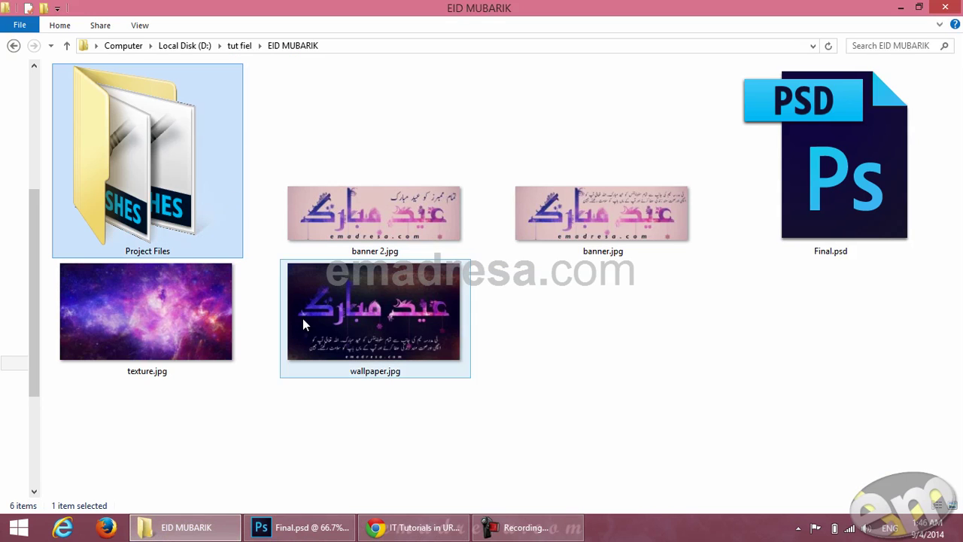
Step: Return to Final.psd in Photoshop, deselect the text and collapse Group 1
left_click(299, 526)
left_click(324, 102)
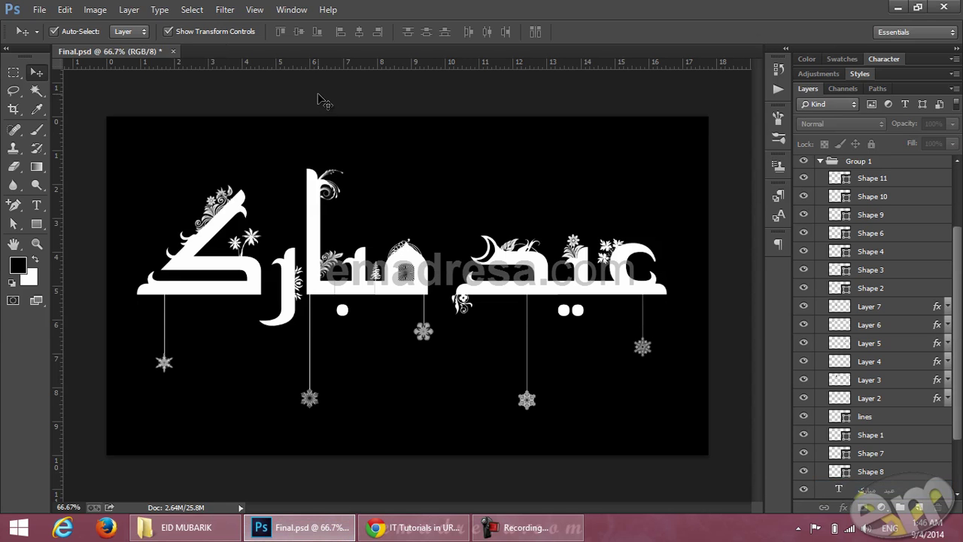
scroll(864, 315, "up", 1)
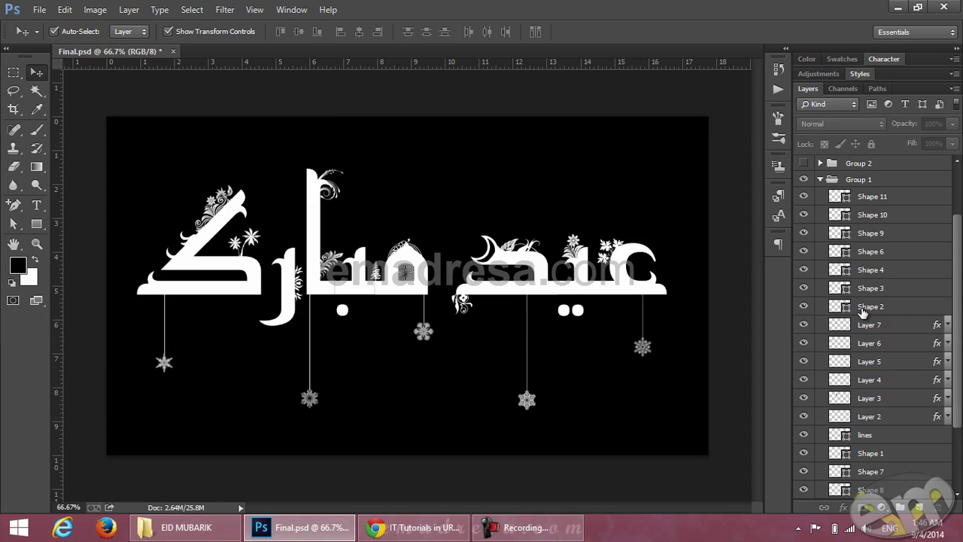
left_click(821, 179)
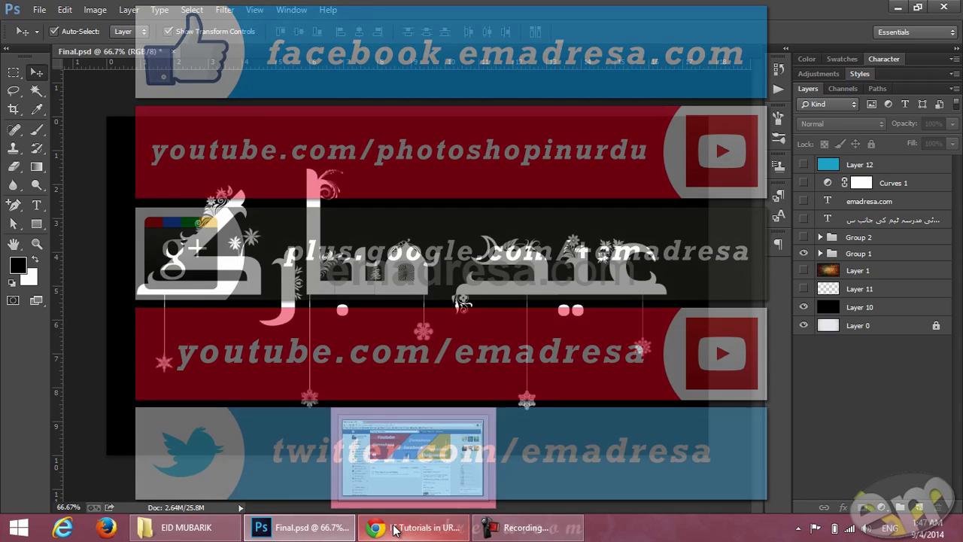
Step: Check the web address of the Facebook group's files page in Chrome, and return to Photoshop
left_click(395, 529)
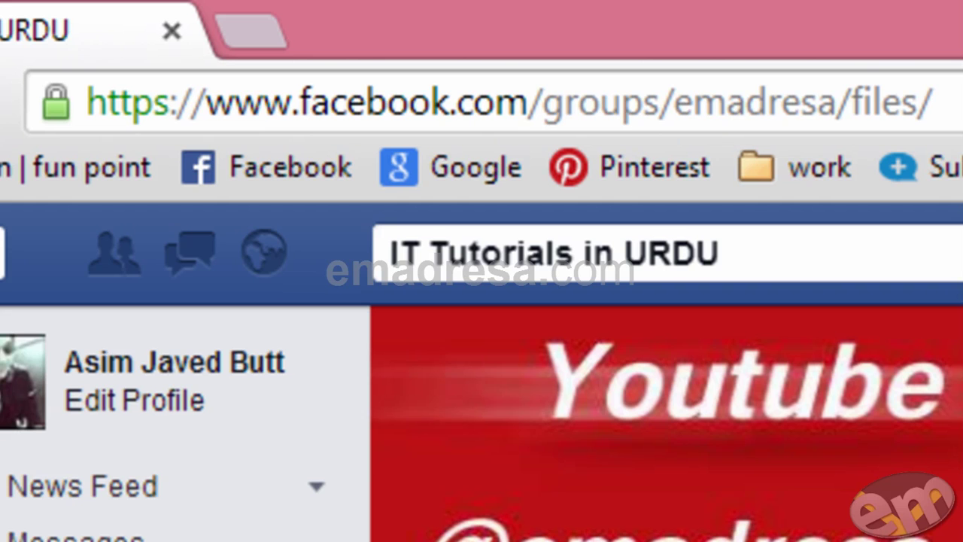
left_click(261, 528)
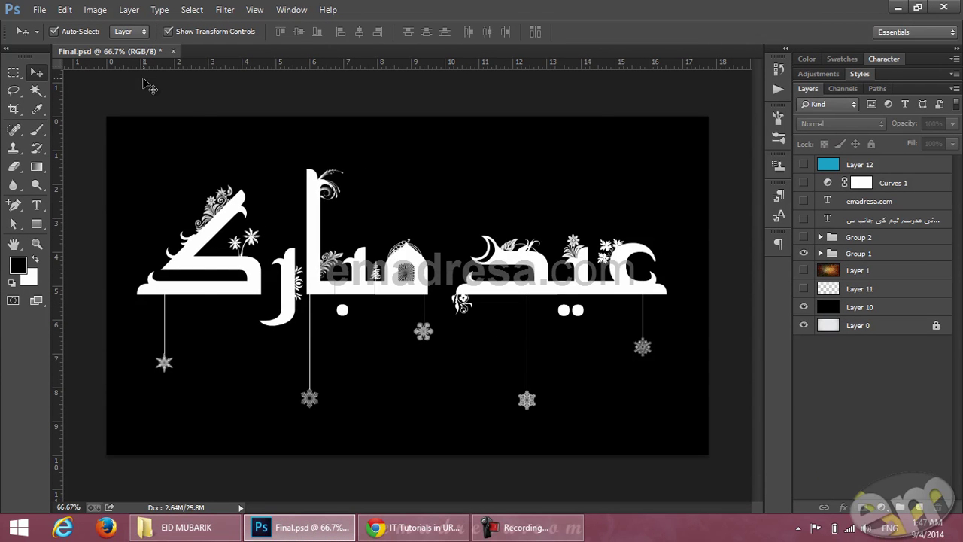
Step: Create a new document 1280 pixels wide and 720 pixels high
key("ctrl+n")
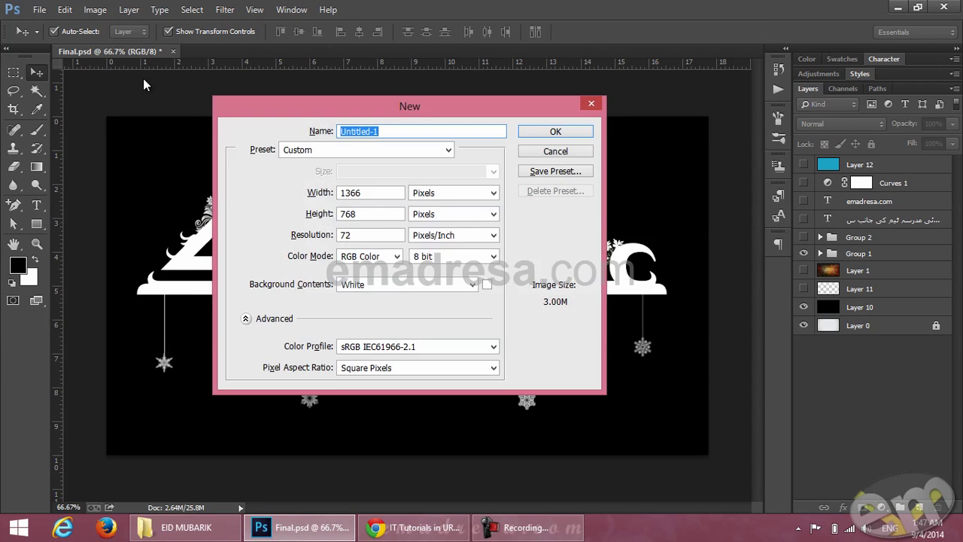
double_click(378, 194)
type("1280")
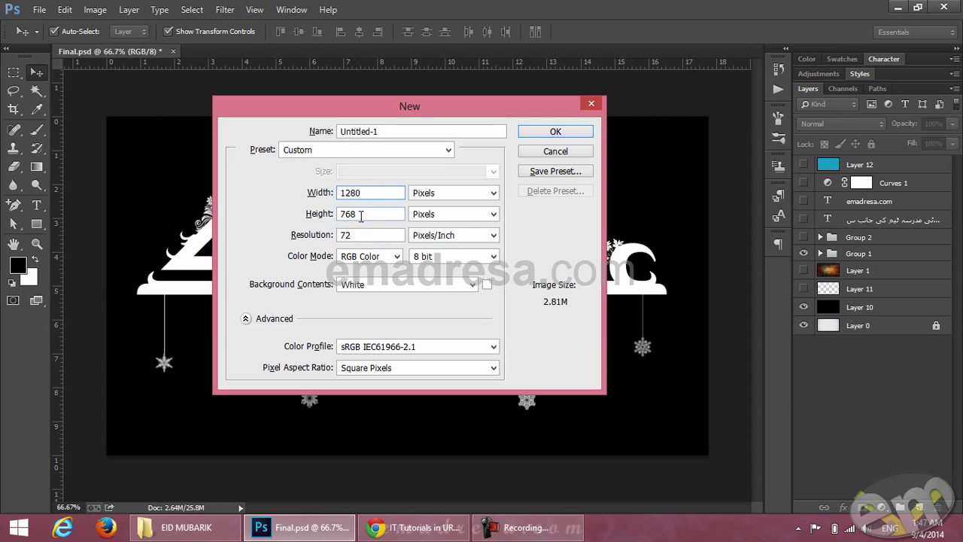
double_click(361, 216)
type("720")
left_click(572, 134)
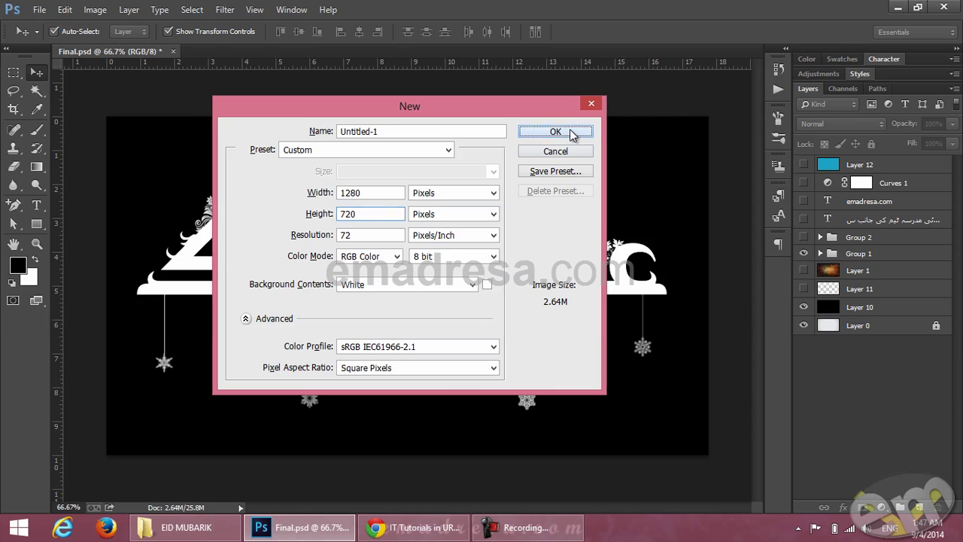
Step: Review the finished design in Final.psd and the group's Files section in Chrome, and return to Photoshop
left_click(139, 54)
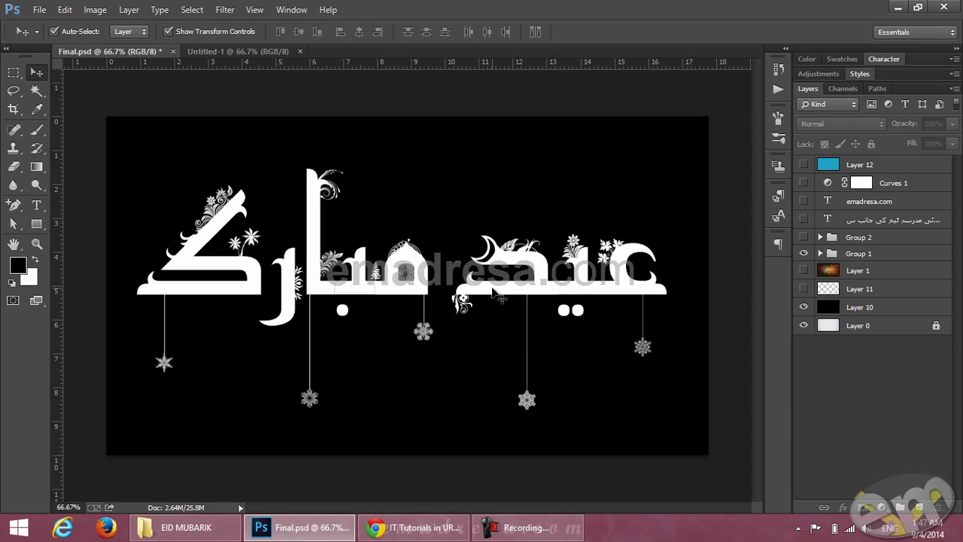
left_click(414, 531)
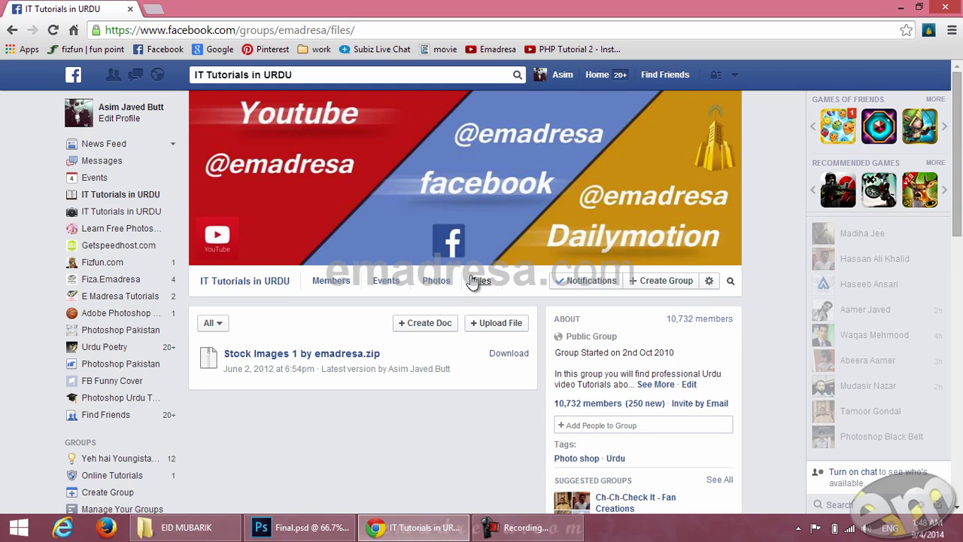
left_click(384, 529)
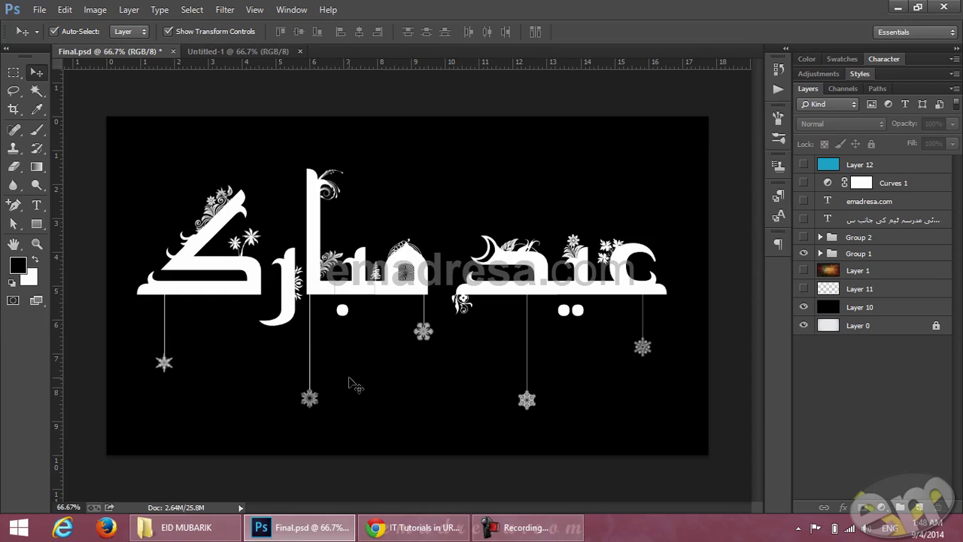
Step: Switch the keyboard input to Urdu and add the text "عید مبارک" on the blank canvas of Untitled-1
left_click(232, 52)
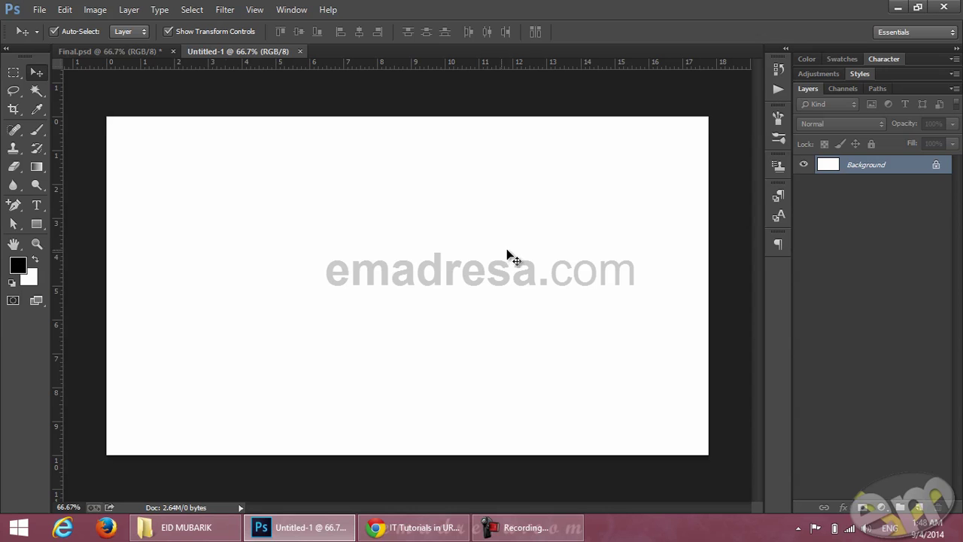
left_click(37, 205)
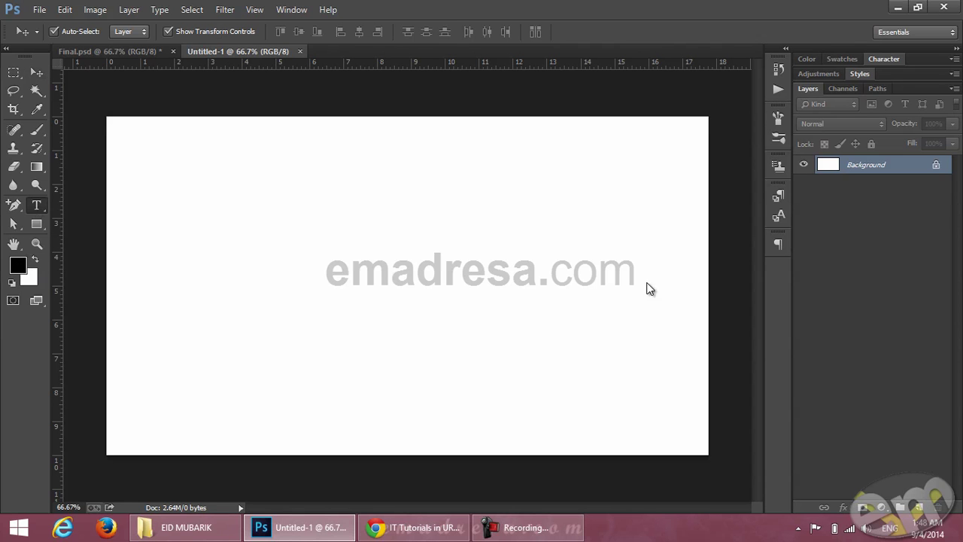
left_click(663, 284)
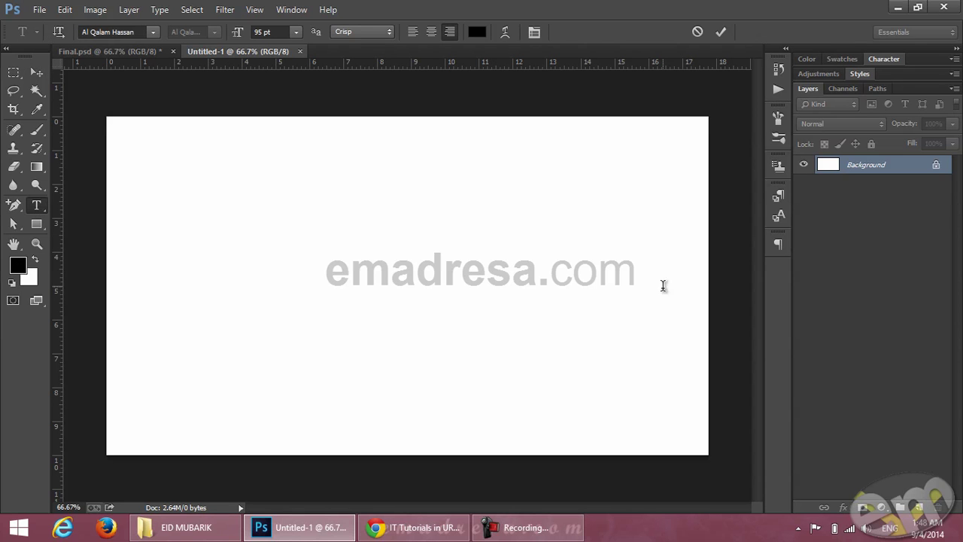
left_click(889, 527)
left_click(867, 427)
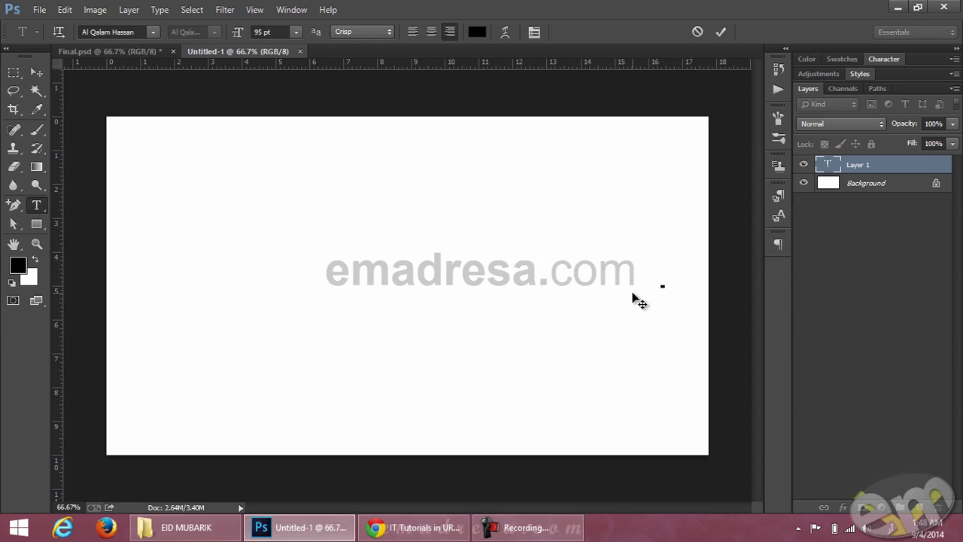
type("عید مبار")
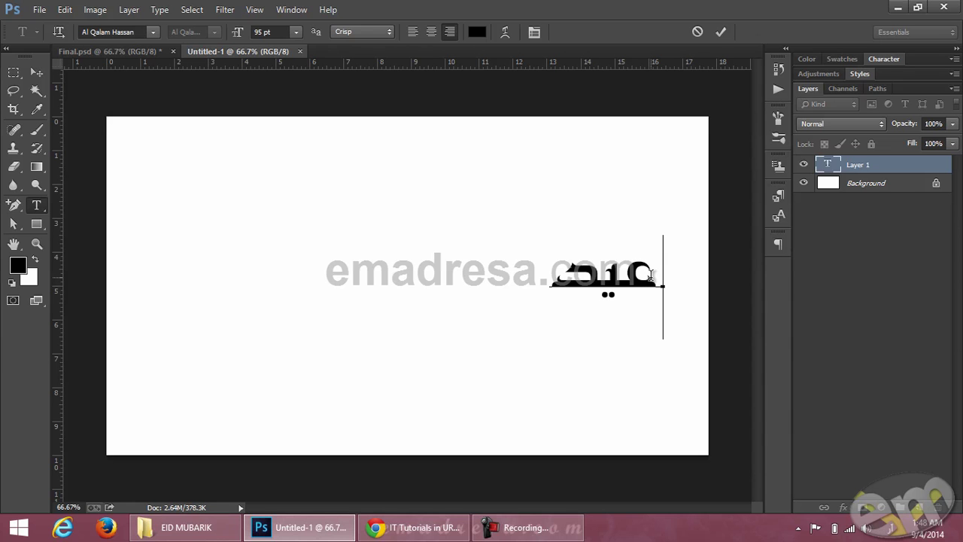
type("ک")
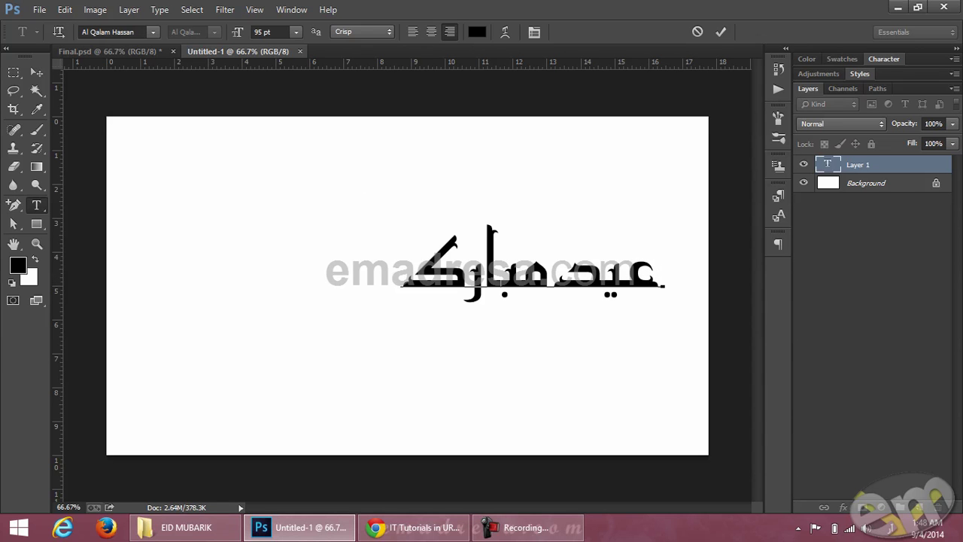
left_click(36, 72)
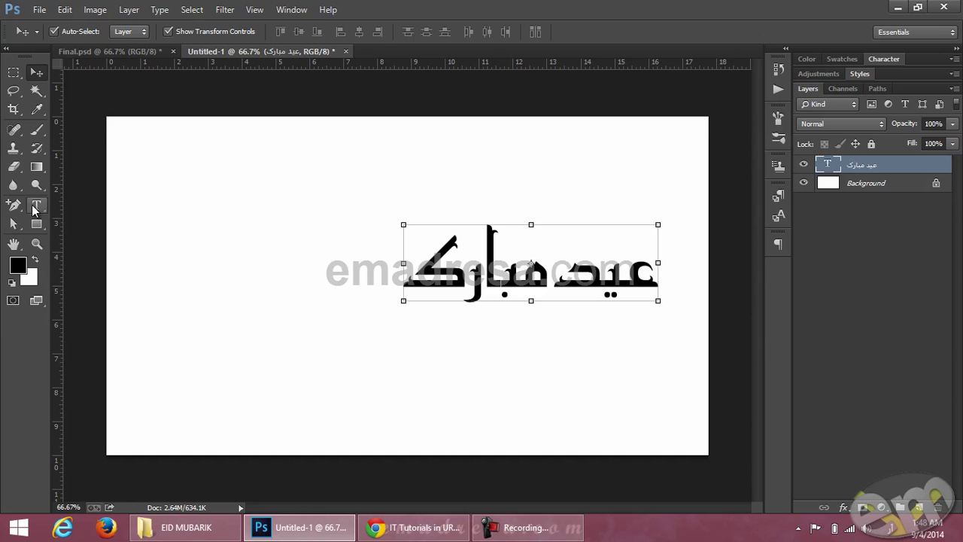
Step: Widen the gap between the two words of the "عید مبارک" text and scale it proportionally to about 200%
left_click(36, 204)
left_click(553, 279)
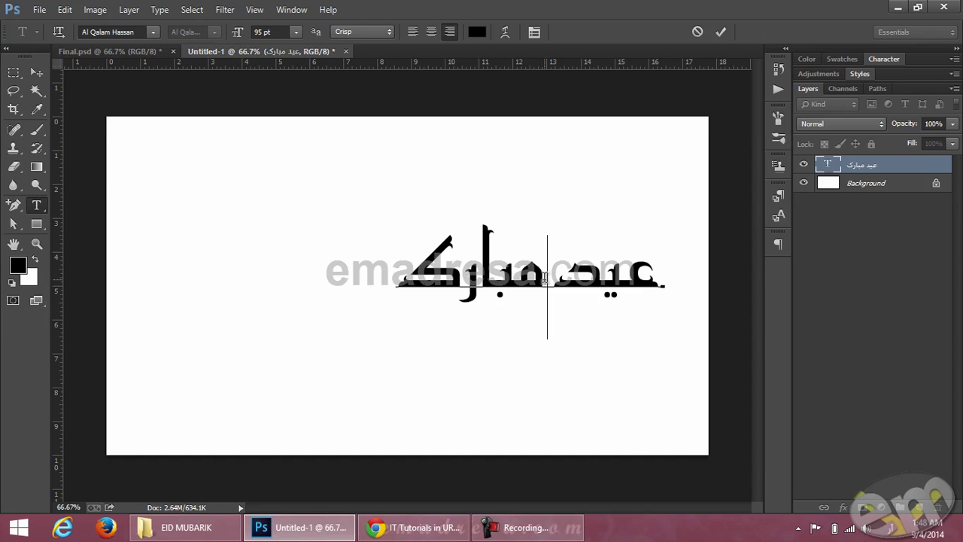
left_click(36, 72)
left_click_drag(399, 302, 132, 437)
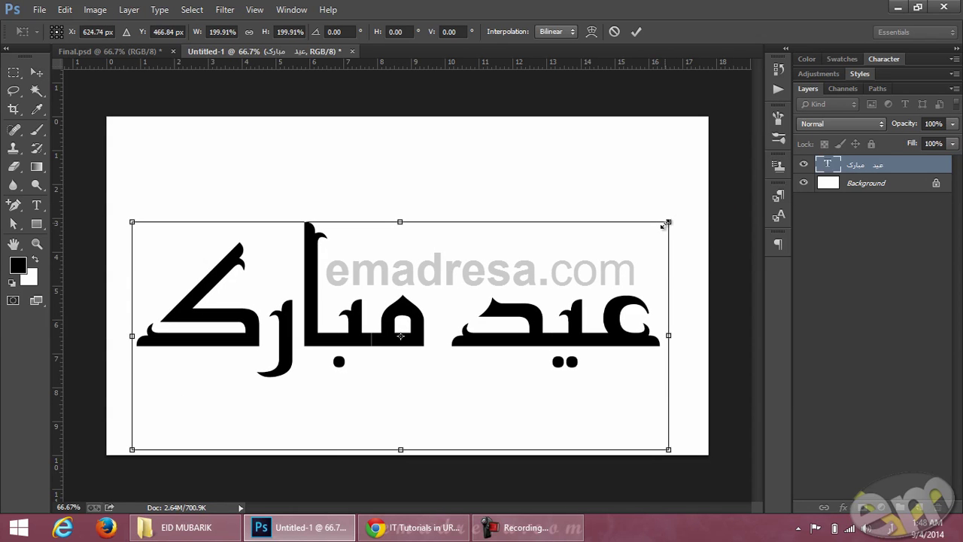
key("Return")
Step: Center the text vertically and horizontally on the Background layer
left_click(910, 188, "shift")
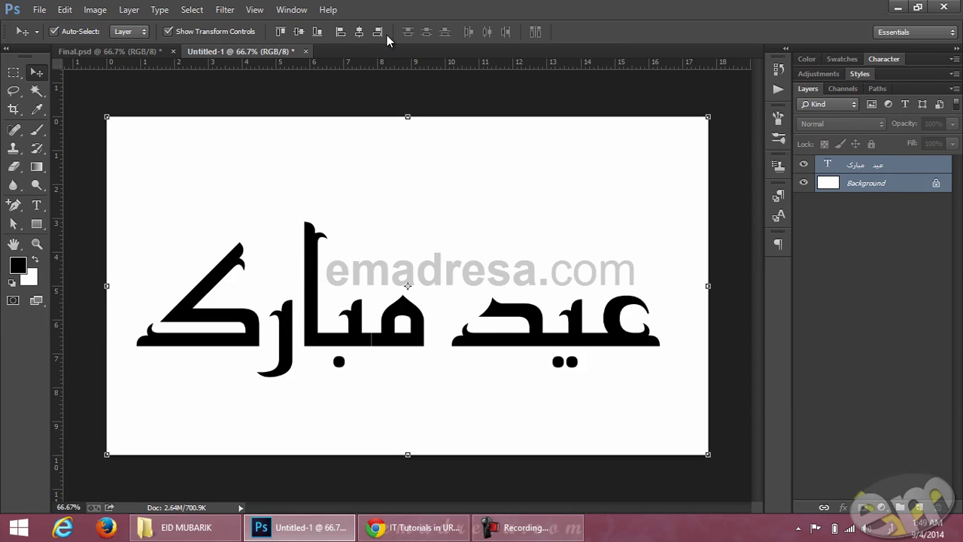
left_click(298, 32)
left_click(298, 32)
left_click(310, 113)
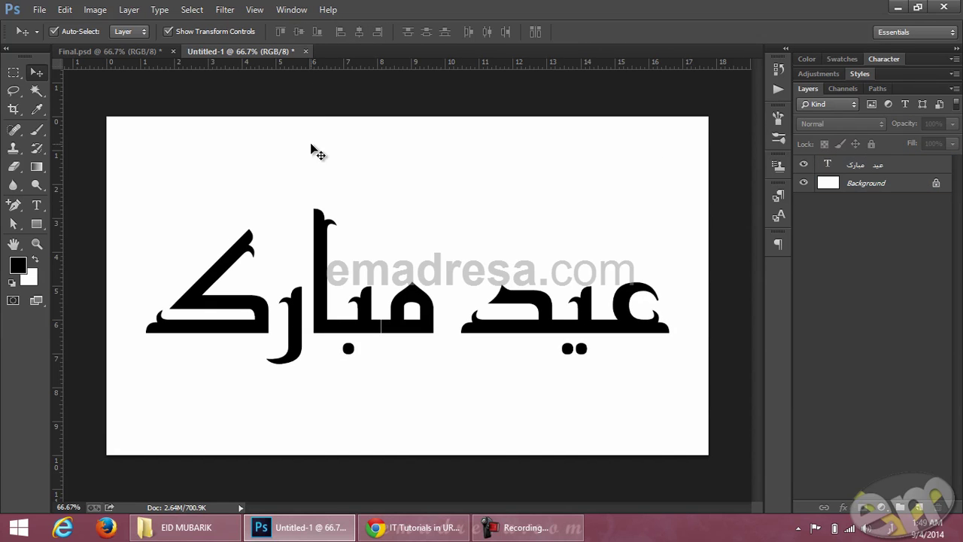
Step: Move the "عید مبارک" text straight up by about one ruler unit on the canvas, then deselect it
left_click(36, 243)
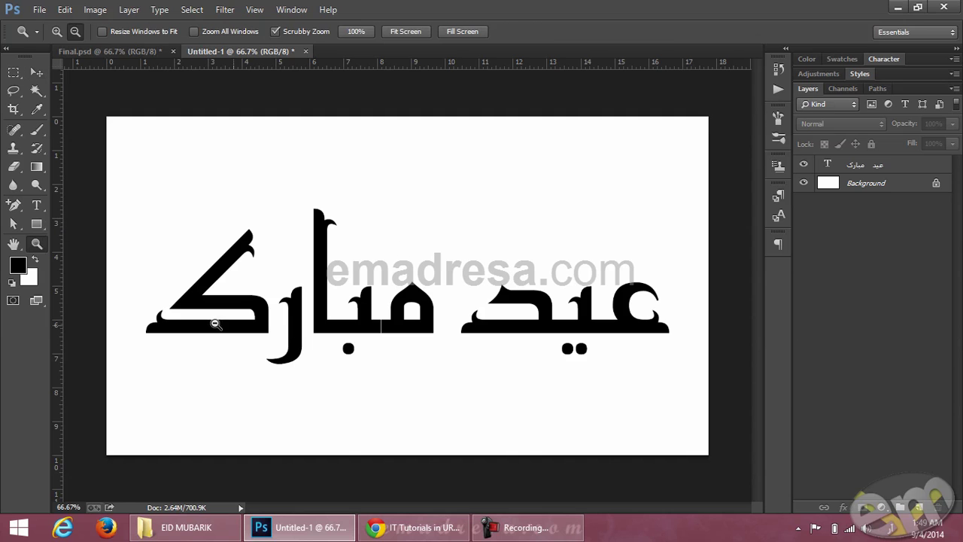
left_click(356, 32)
left_click_drag(502, 288, 353, 247)
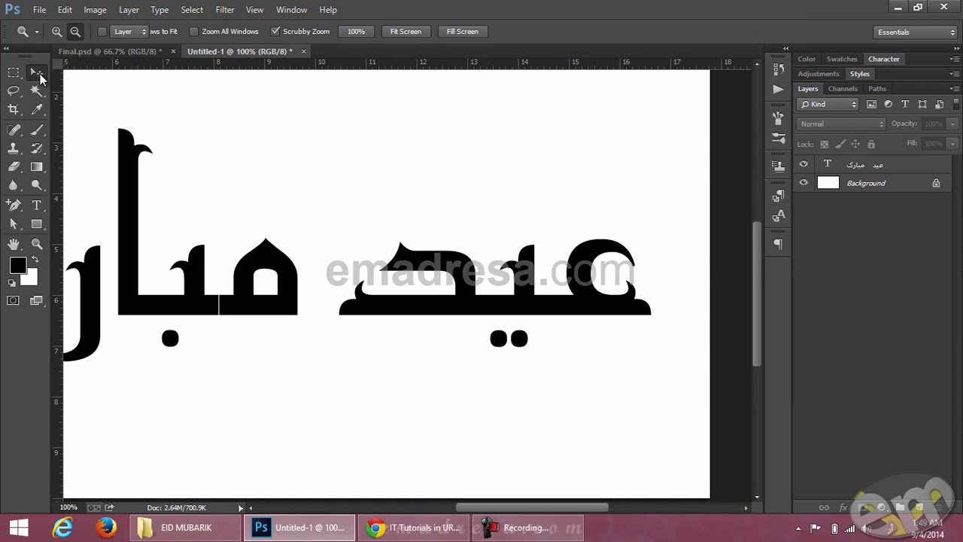
left_click(36, 72)
left_click_drag(355, 175, 407, 265)
left_click_drag(489, 356, 556, 137)
left_click_drag(497, 255, 511, 476)
left_click_drag(526, 380, 524, 372)
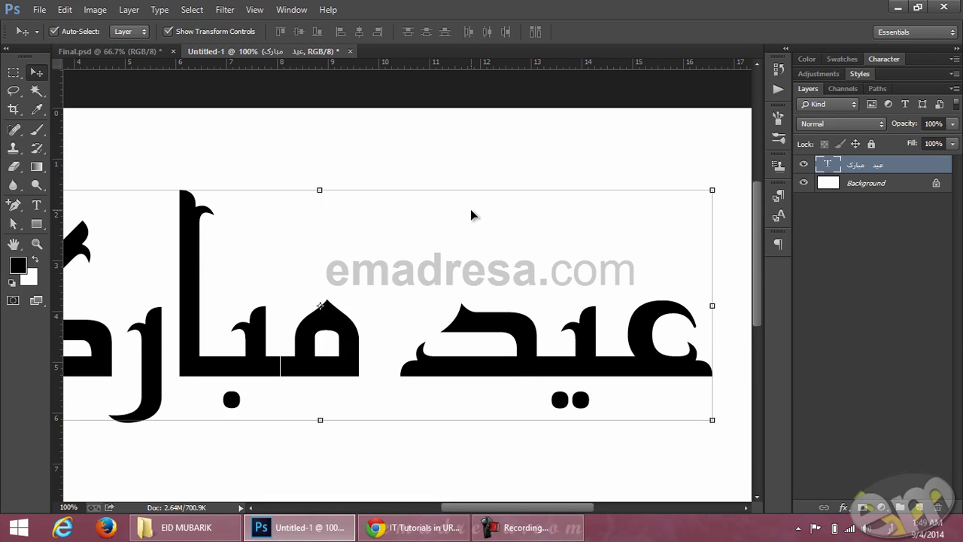
left_click(463, 146)
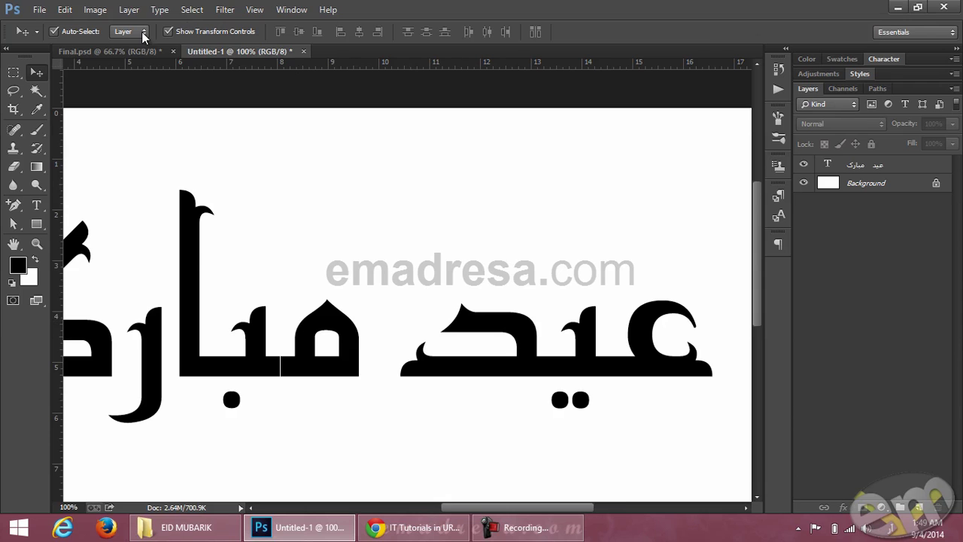
Step: Check the ornaments in Final.psd, and look through the available brush presets in Untitled-1
left_click(134, 52)
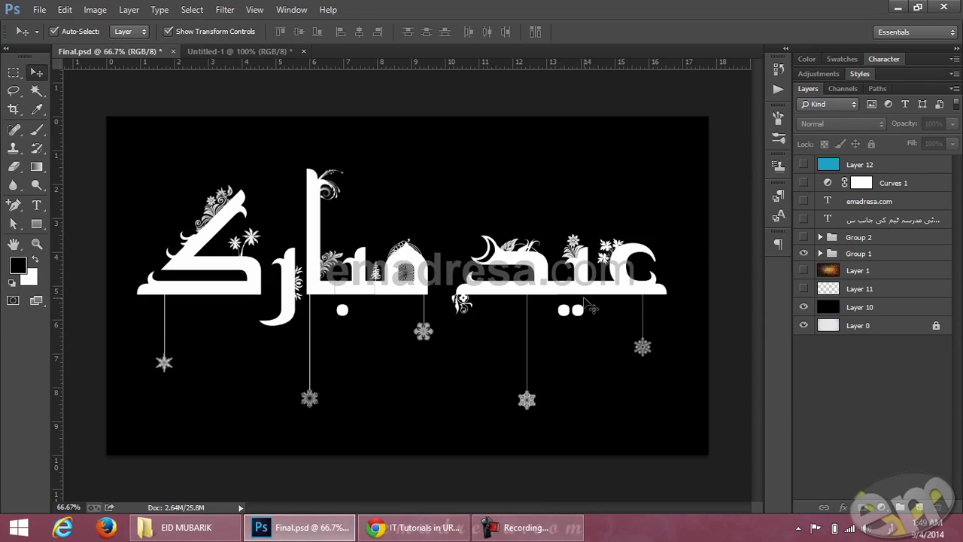
left_click(264, 52)
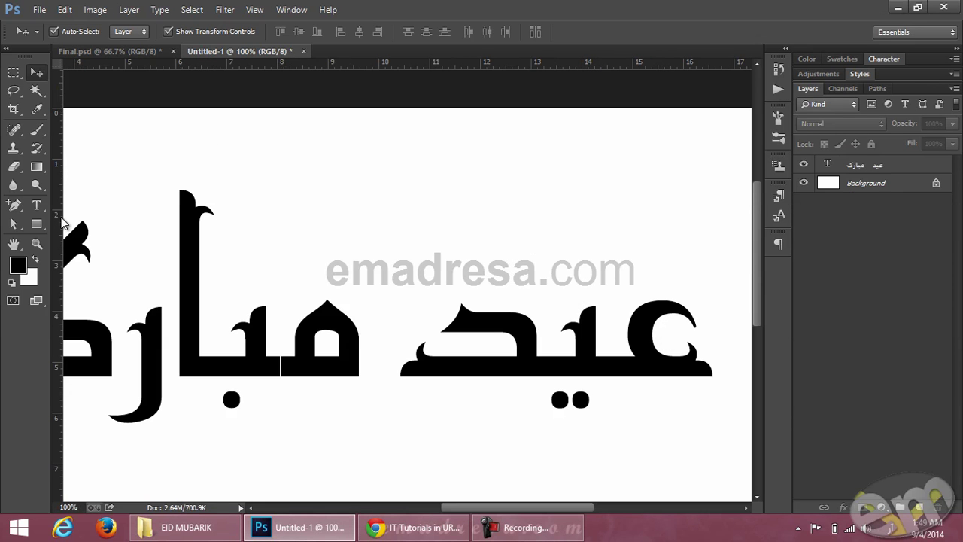
left_click(38, 131)
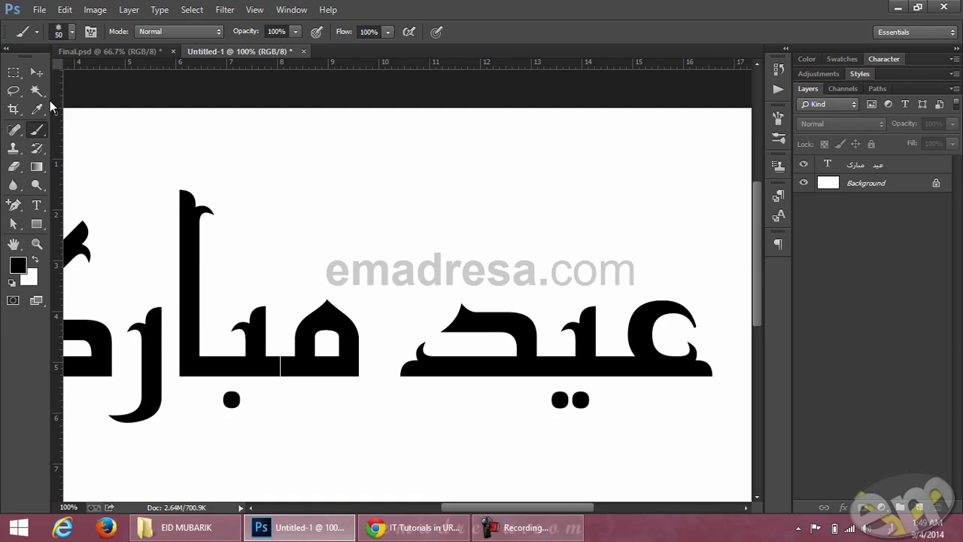
left_click(72, 31)
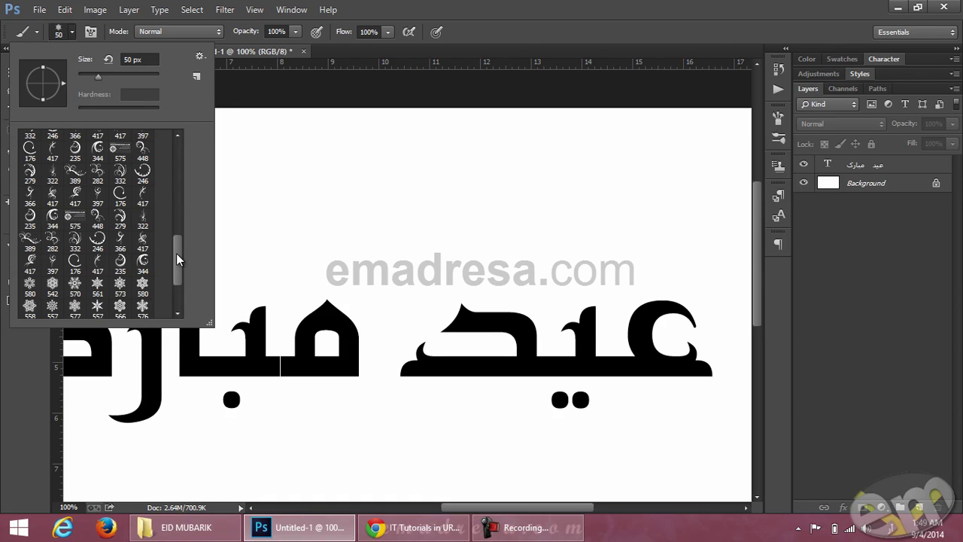
left_click_drag(176, 253, 178, 292)
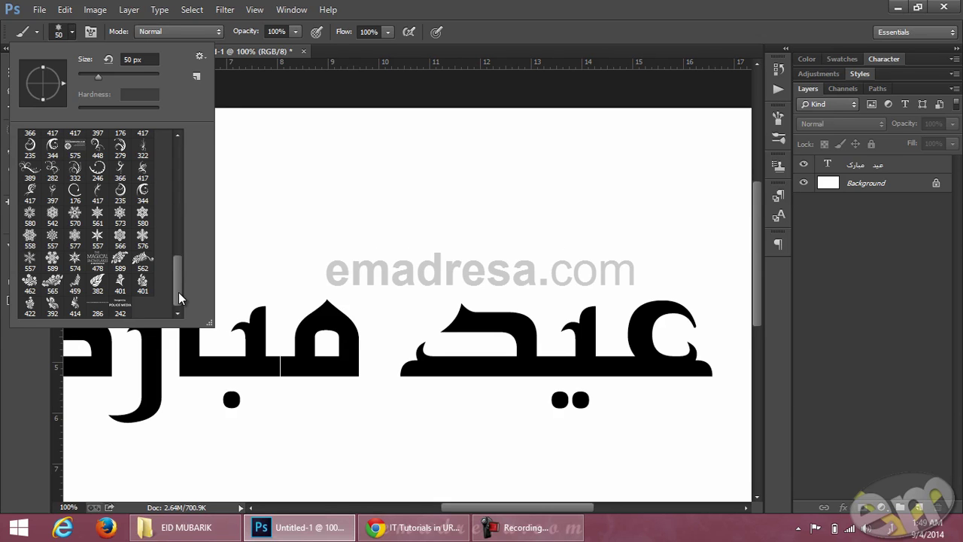
left_click_drag(178, 292, 189, 179)
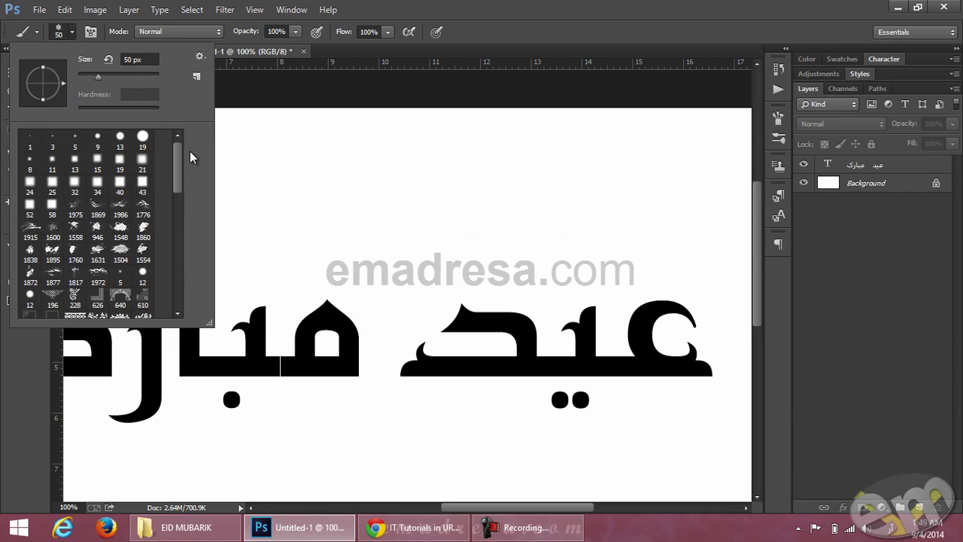
left_click(281, 72)
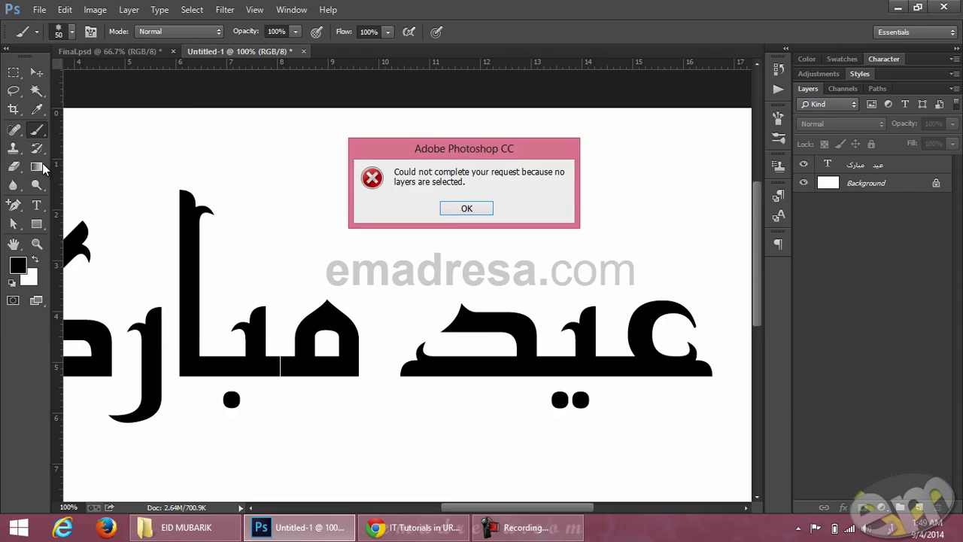
left_click(467, 210)
Step: Examine the tree, flower and ornament shapes in the Custom Shape library
left_click(36, 223)
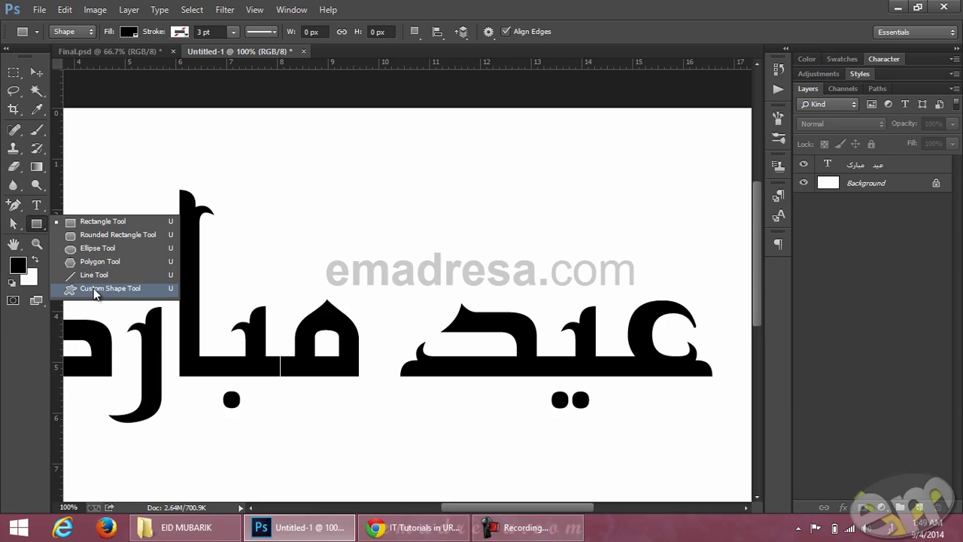
left_click(98, 289)
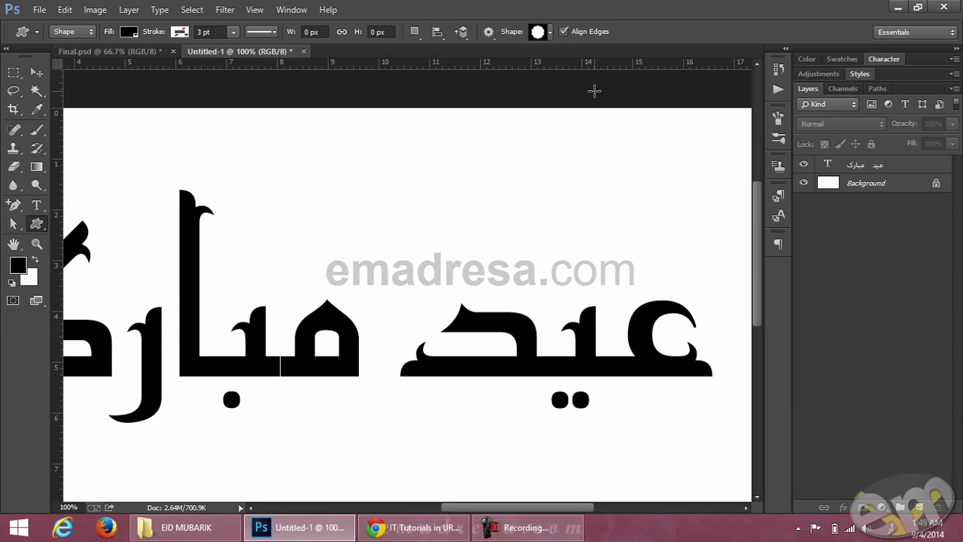
left_click(550, 32)
left_click_drag(631, 193, 629, 296)
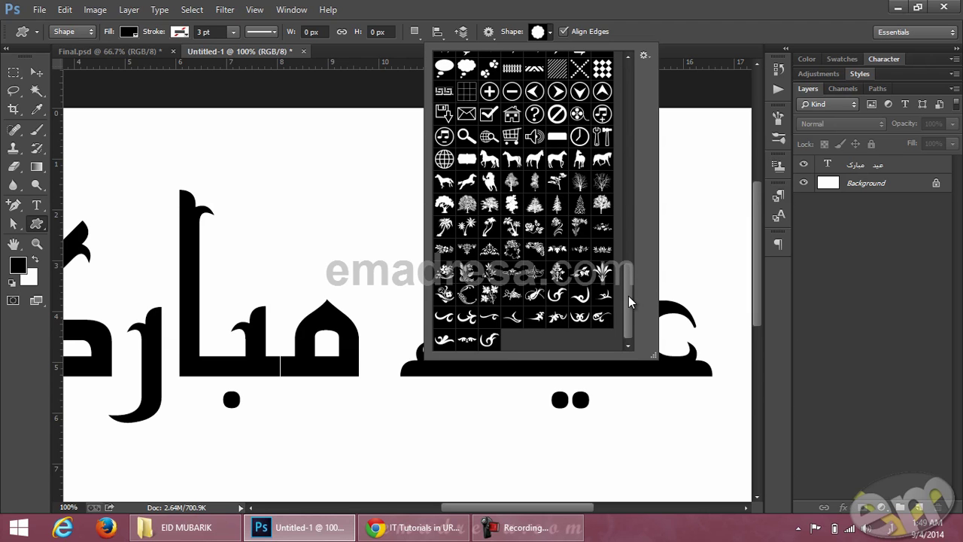
left_click(39, 72)
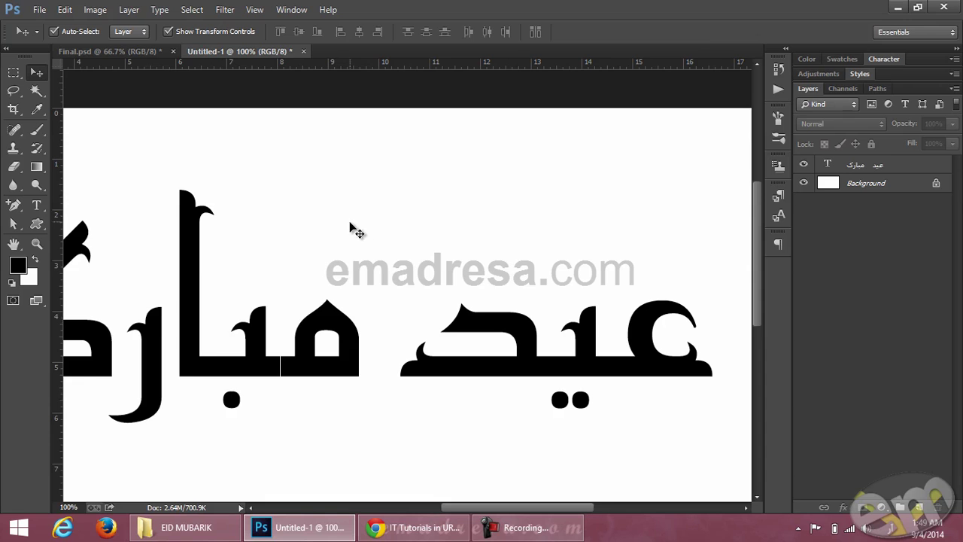
left_click_drag(429, 269, 394, 243)
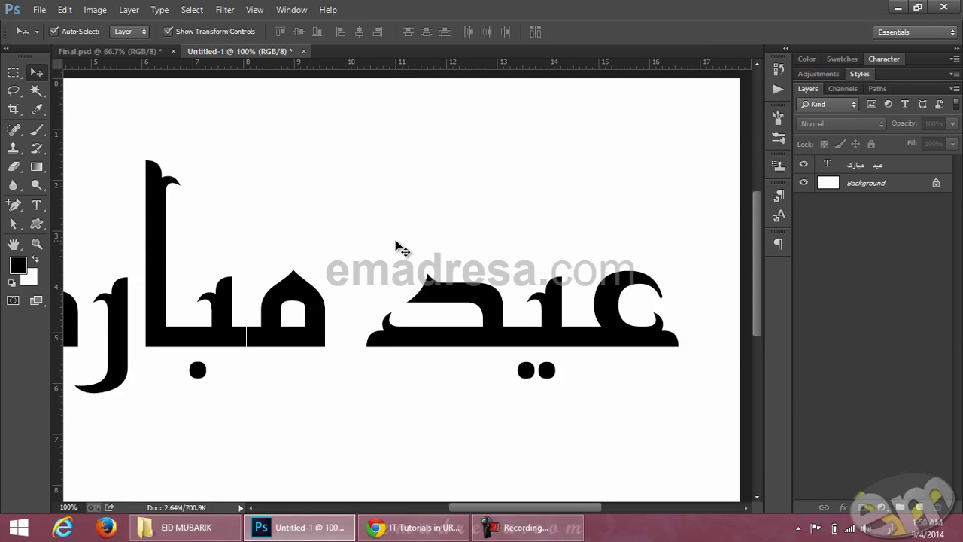
left_click(42, 222)
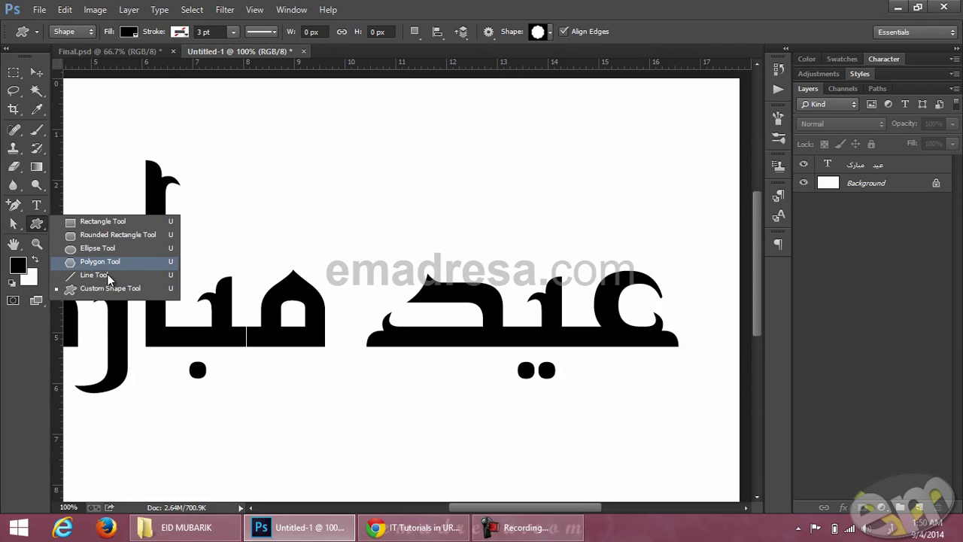
left_click(108, 287)
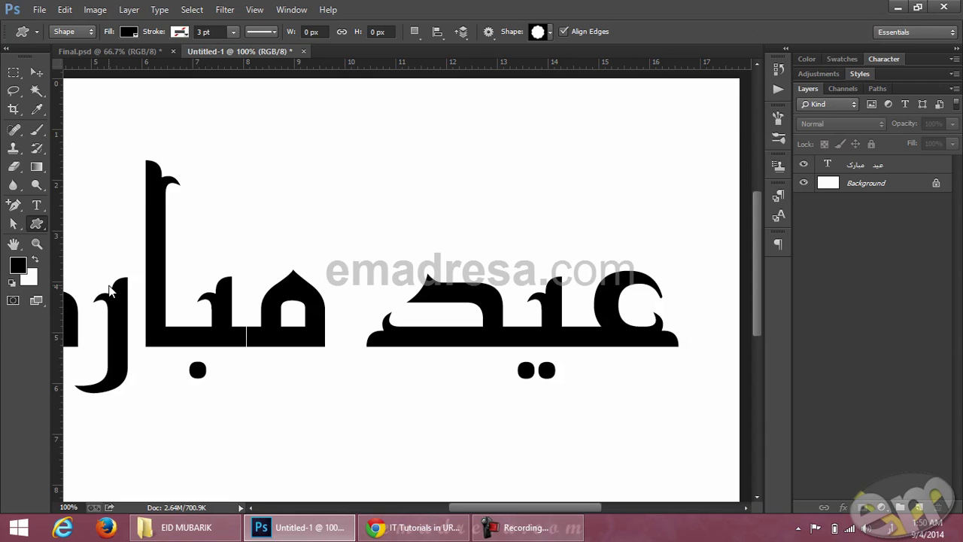
left_click(550, 33)
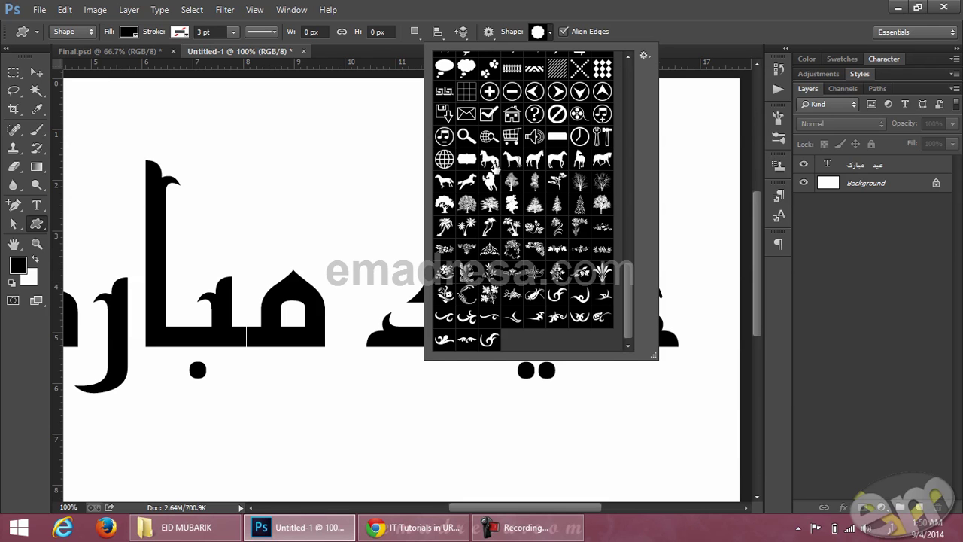
left_click(236, 52)
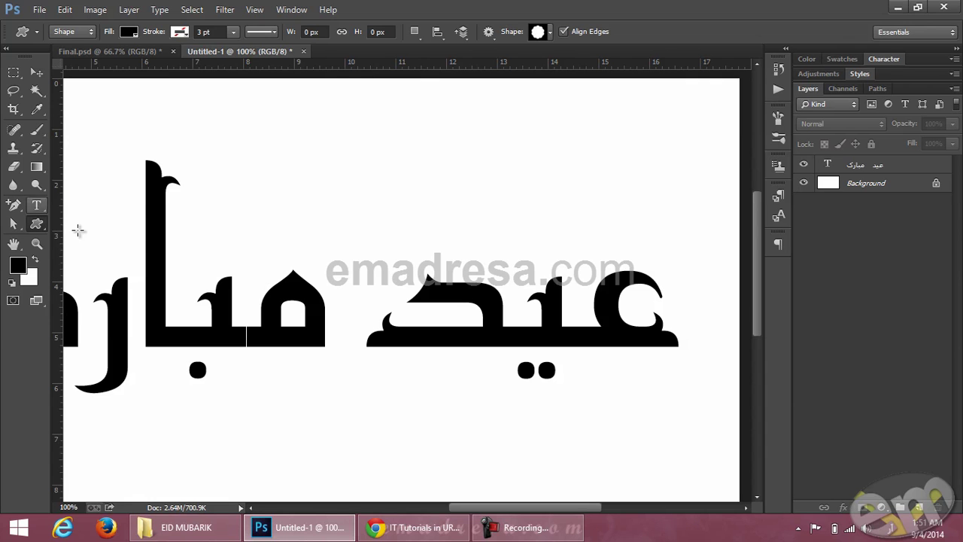
right_click(34, 225)
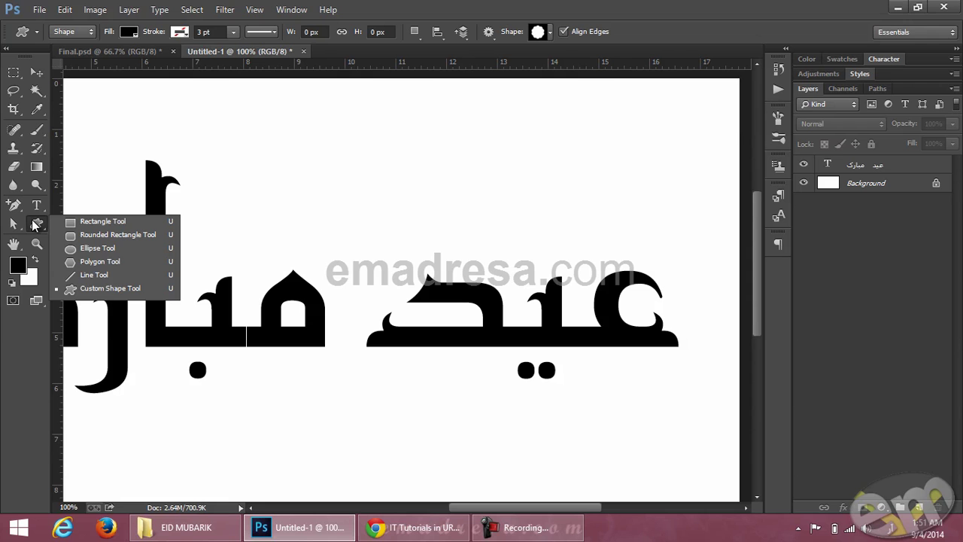
Step: Choose the 332 px curled swirl preset for the Brush tool and add a new empty layer above the text
left_click(38, 134)
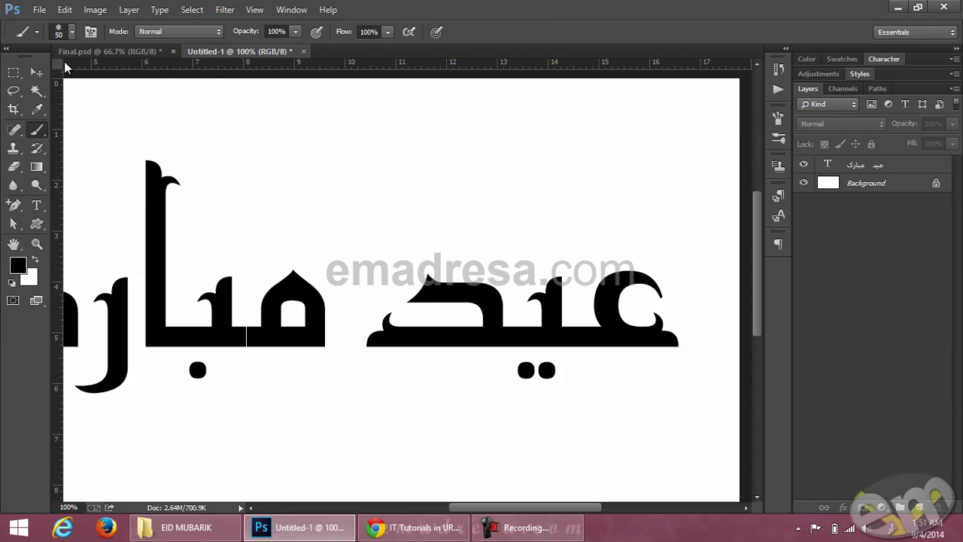
left_click(71, 31)
scroll(111, 256, "down", 6)
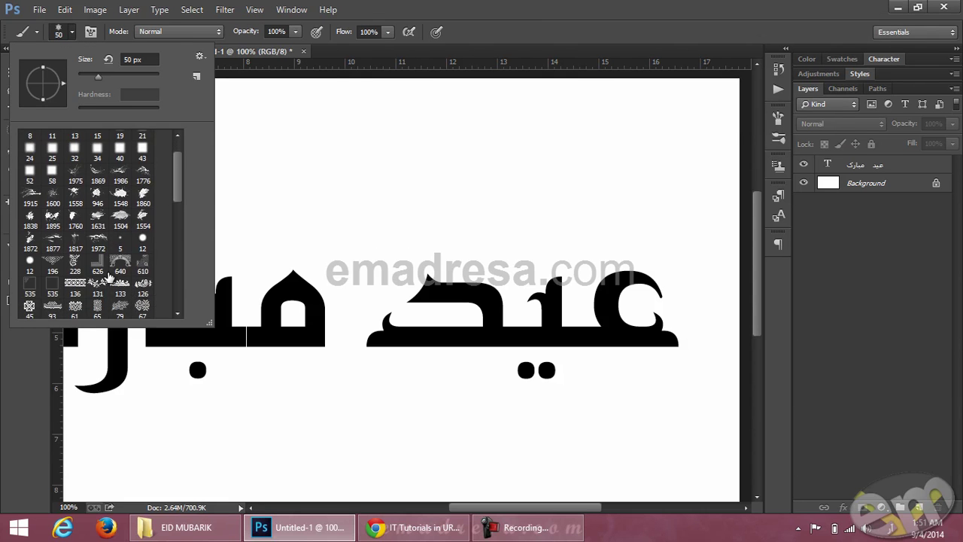
scroll(109, 280, "down", 3)
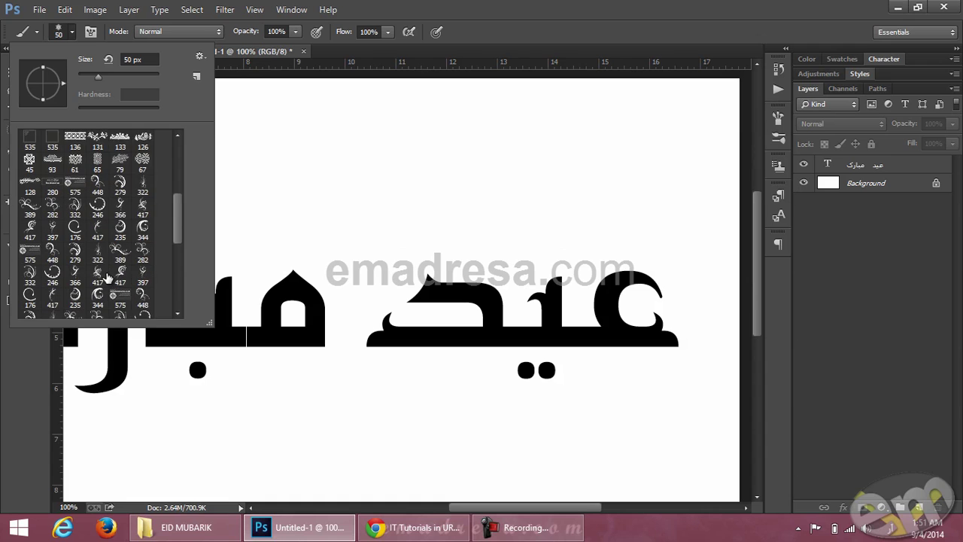
scroll(109, 280, "down", 2)
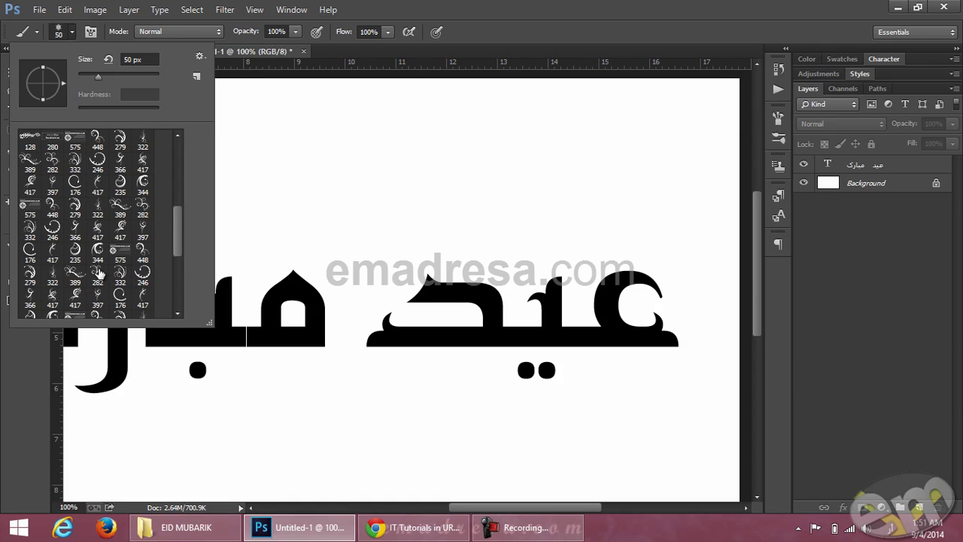
scroll(100, 270, "down", 1)
left_click(120, 250)
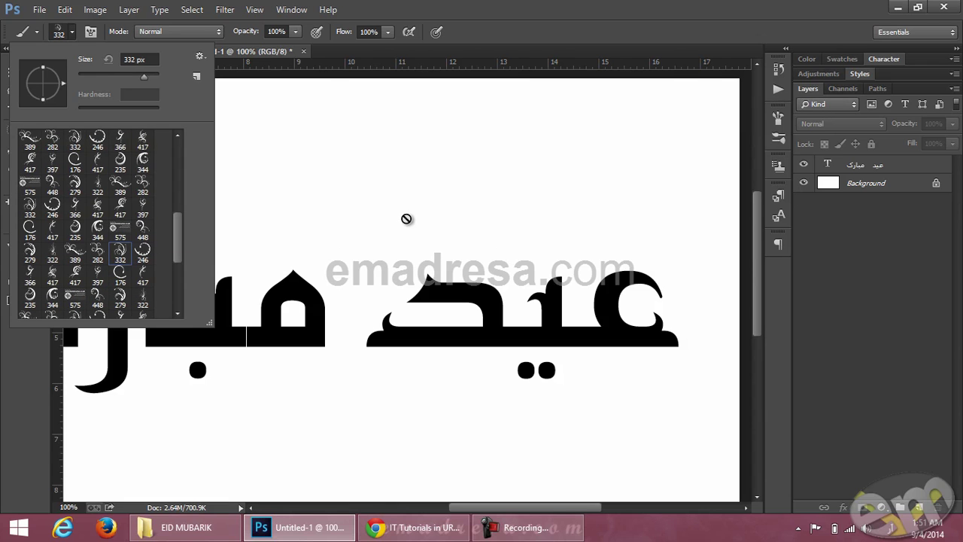
left_click(918, 510)
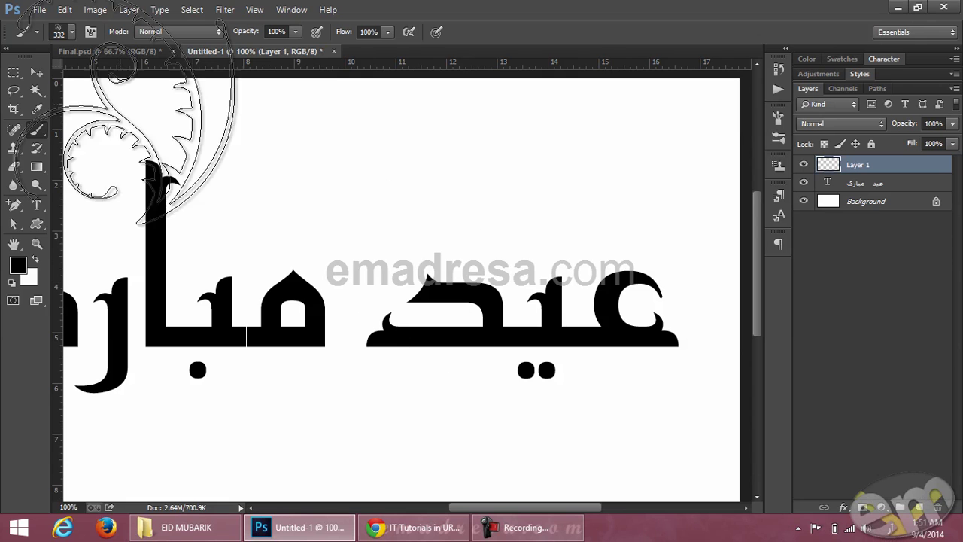
Step: Examine the layers inside Group 1 of Final.psd, and return to Untitled-1
left_click(84, 50)
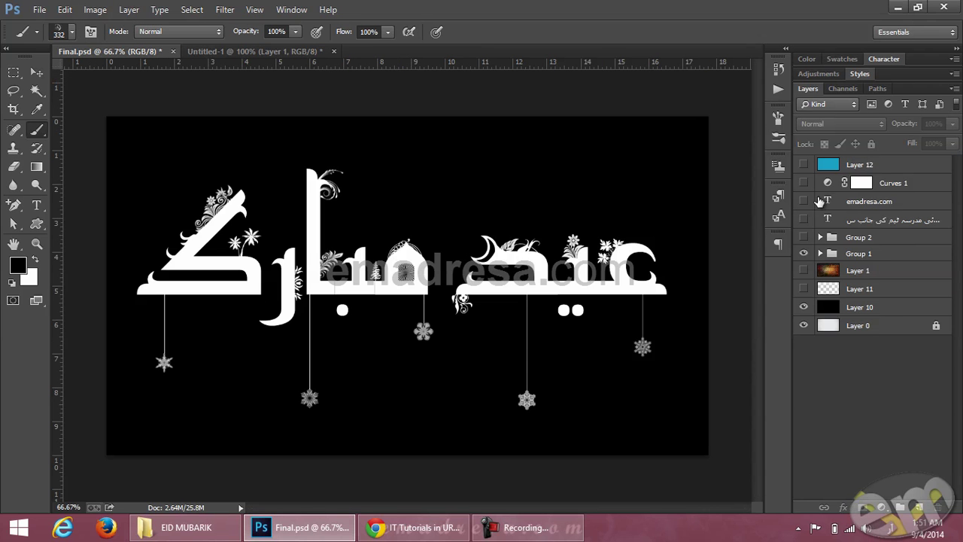
left_click(820, 253)
scroll(865, 339, "down", 5)
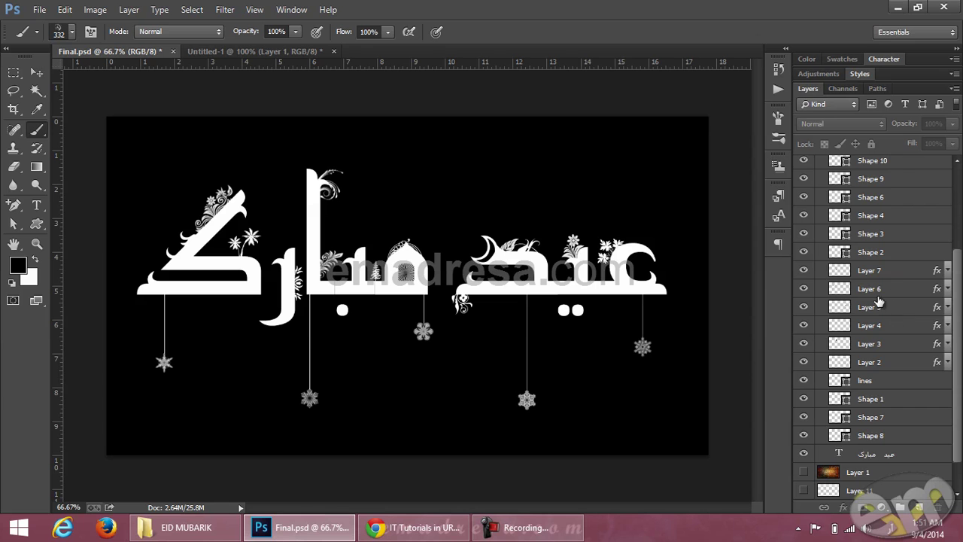
left_click(222, 52)
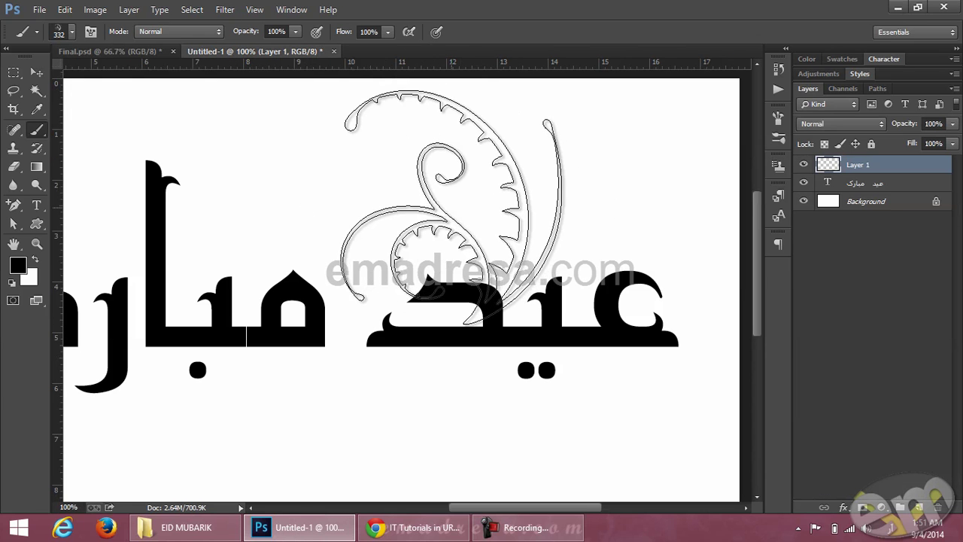
Step: Reduce the swirl brush's size to 175 px
key("bracketleft")
key("bracketleft")
key("bracketleft")
key("bracketleft")
key("bracketleft")
key("bracketleft")
key("bracketleft")
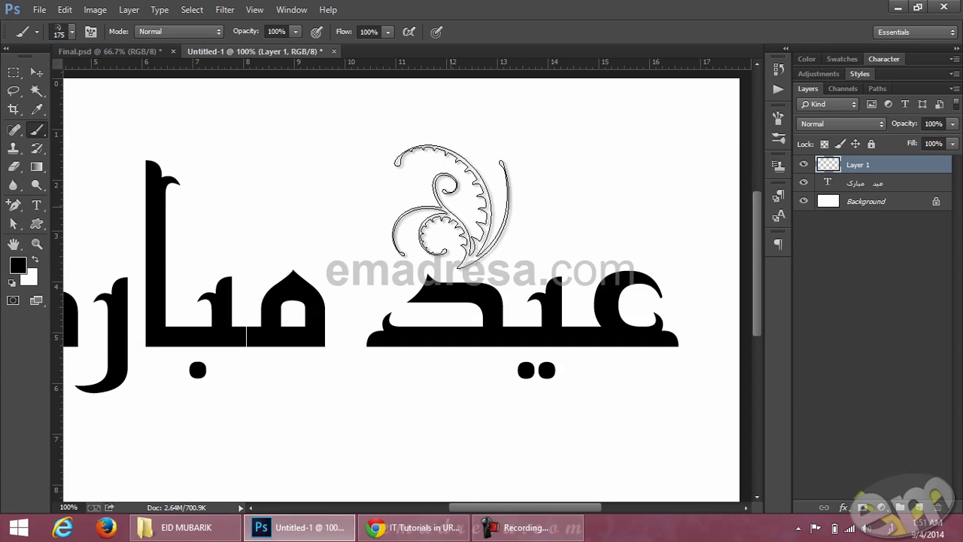
Step: Set the swirl brush's size to 60 px
key("bracketright")
key("bracketright")
key("bracketright")
key("bracketright")
key("bracketright")
key("bracketright")
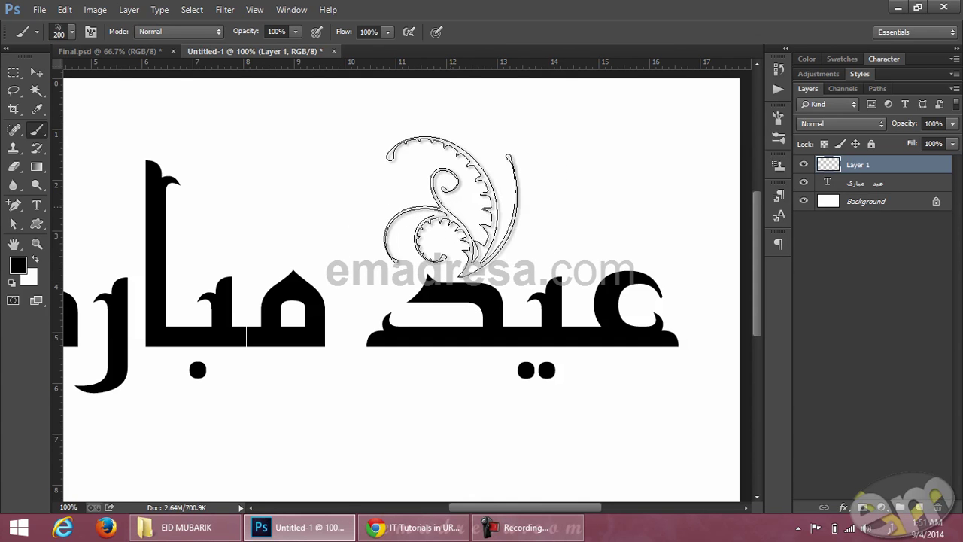
key("bracketleft")
key("bracketleft")
key("bracketleft")
key("bracketleft")
key("bracketleft")
key("bracketleft")
key("bracketleft")
key("bracketleft")
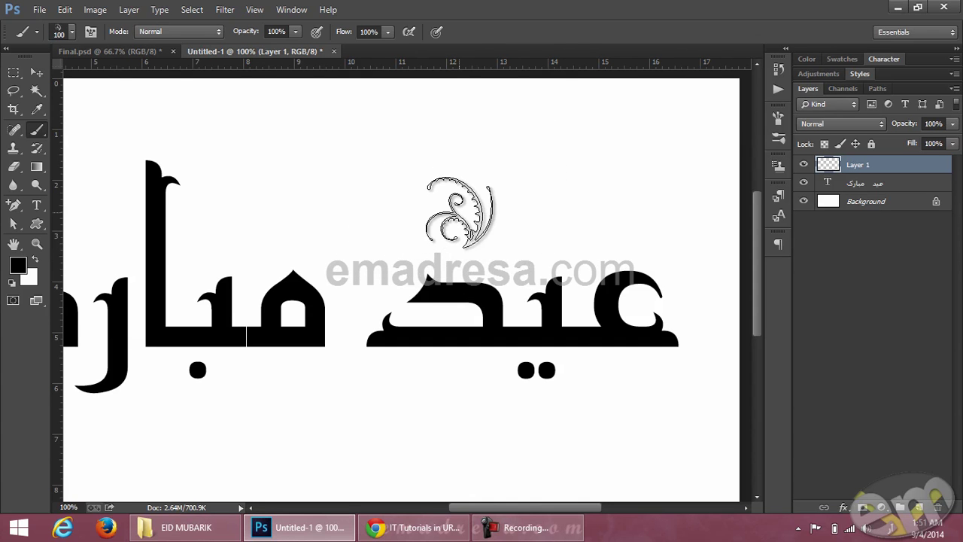
key("bracketleft")
key("bracketleft")
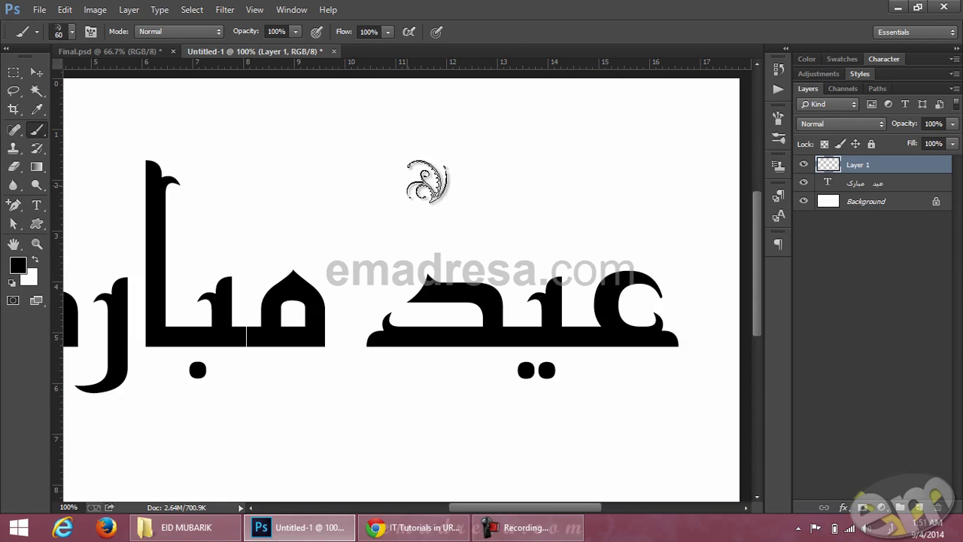
Step: Stamp one black swirl on Layer 1, rotate it to hang downward and place it beneath the left end of عید
left_click(450, 180)
key("v")
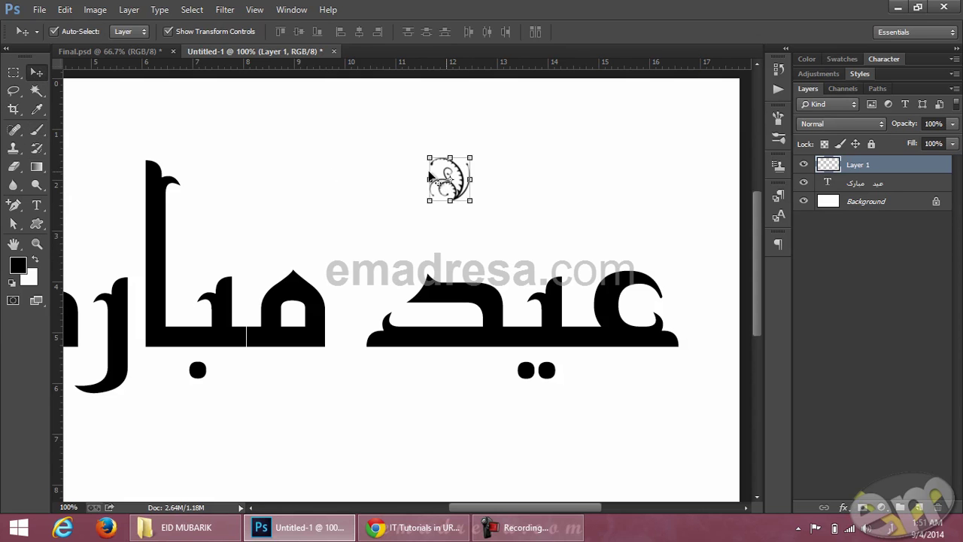
left_click_drag(480, 213, 400, 327)
key("Return")
left_click(480, 198)
left_click(462, 165)
left_click(447, 440)
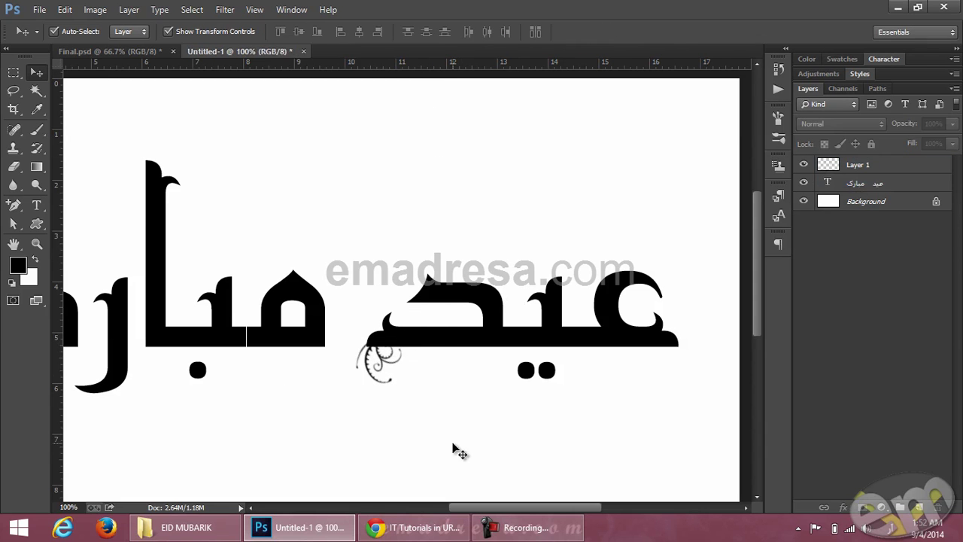
Step: Lock the عید مبارک text layer completely and deselect it
left_click(415, 343)
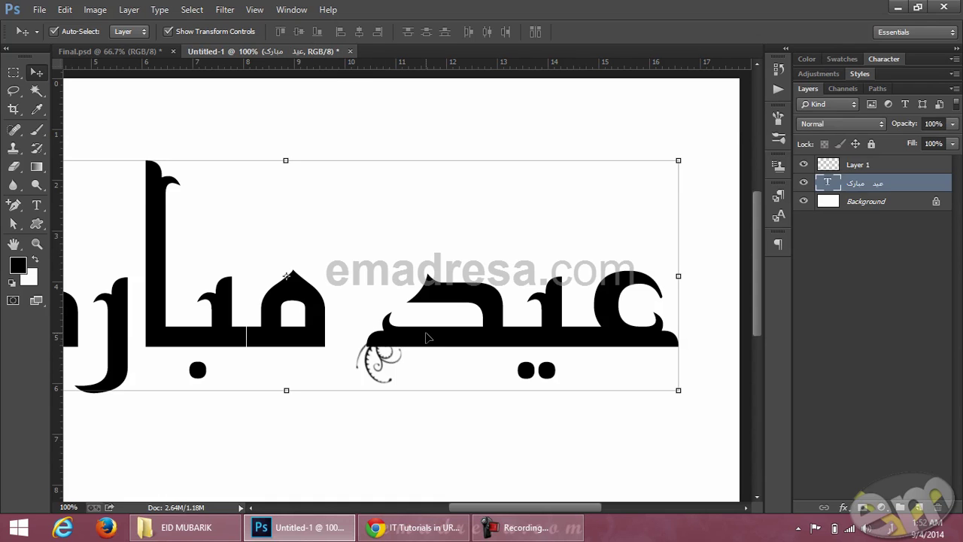
left_click(871, 144)
left_click(534, 344)
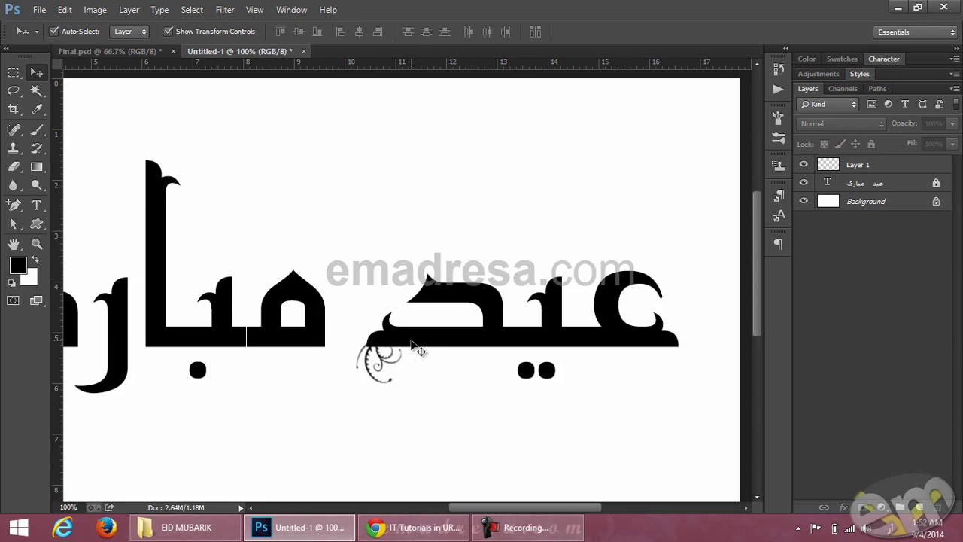
Step: Draw the twin palm tree custom shape, about 52 × 51 px, over the upper bar of the letter ک
left_click(40, 222)
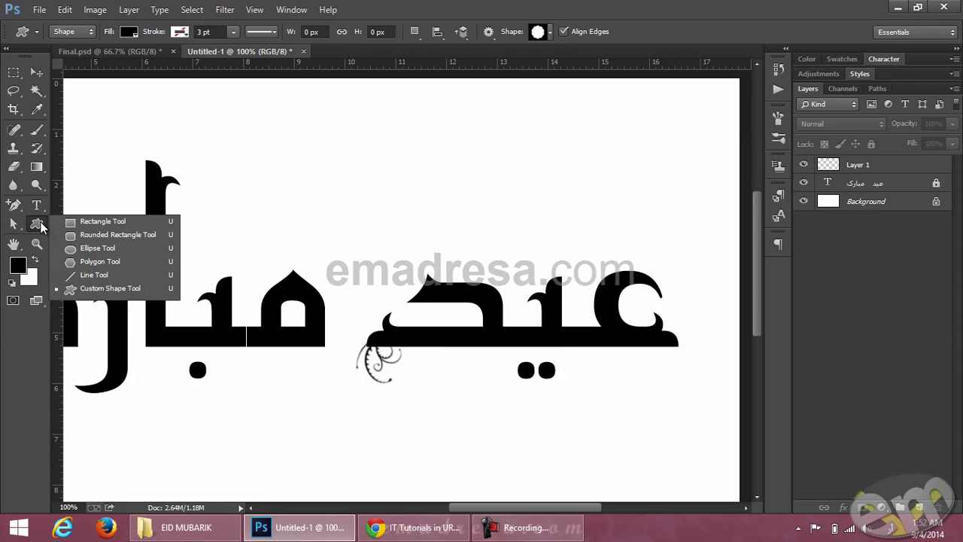
left_click(117, 289)
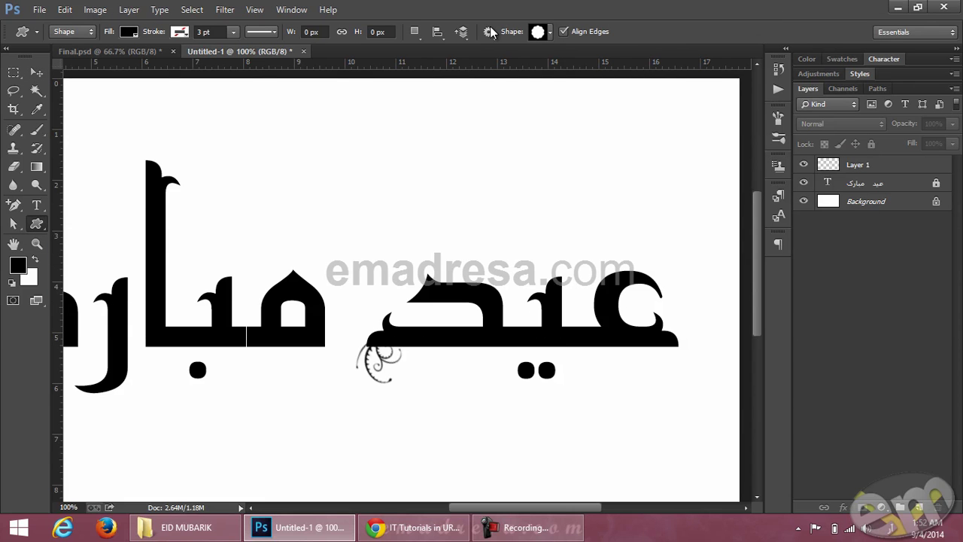
left_click(552, 33)
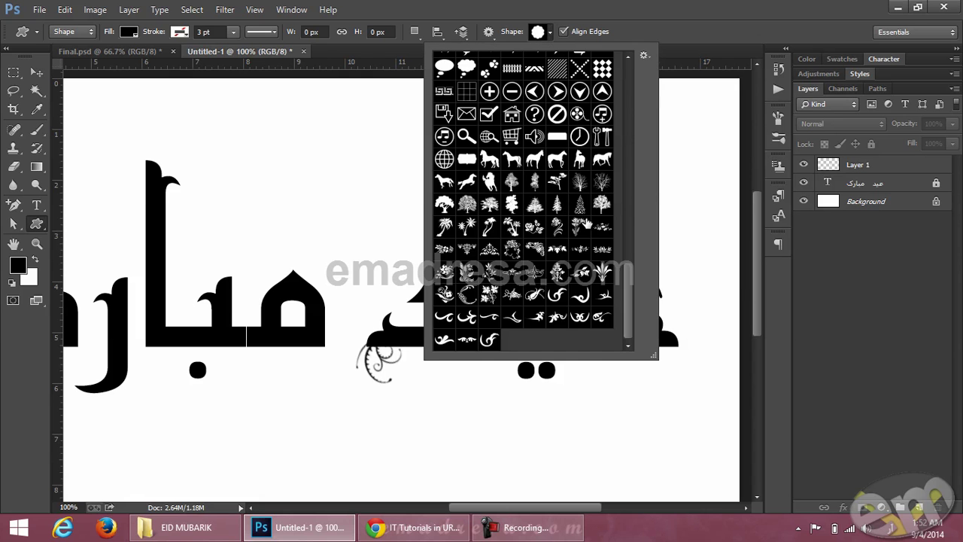
scroll(553, 268, "up", 3)
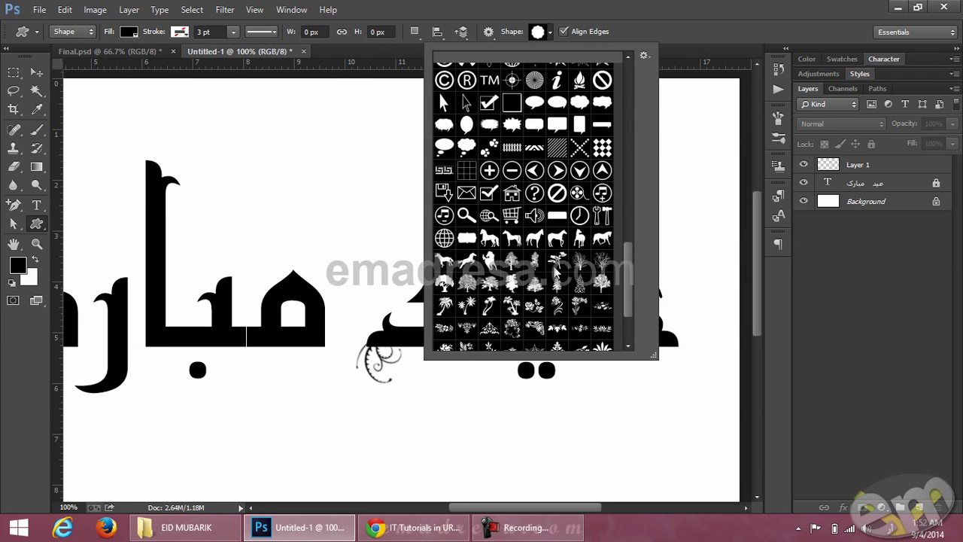
scroll(543, 257, "down", 3)
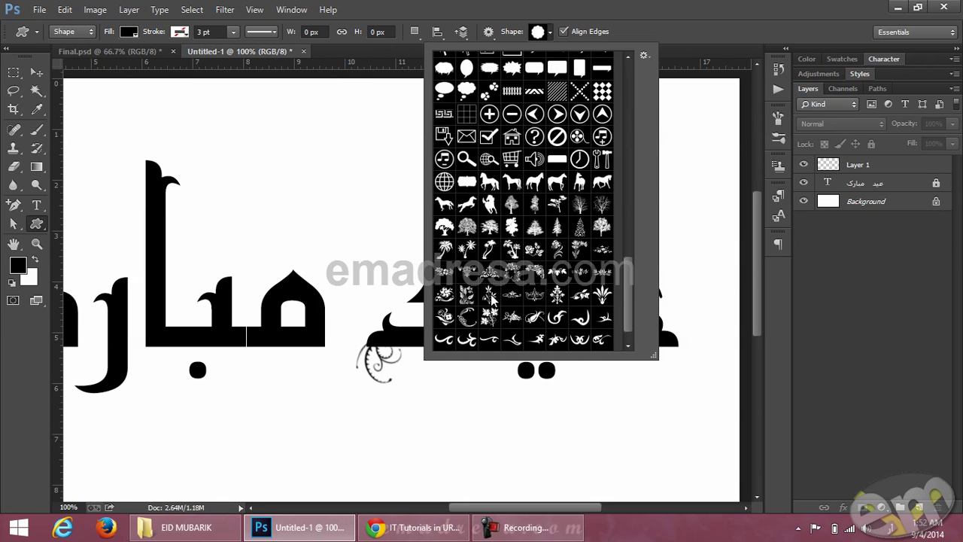
scroll(493, 299, "down", 1)
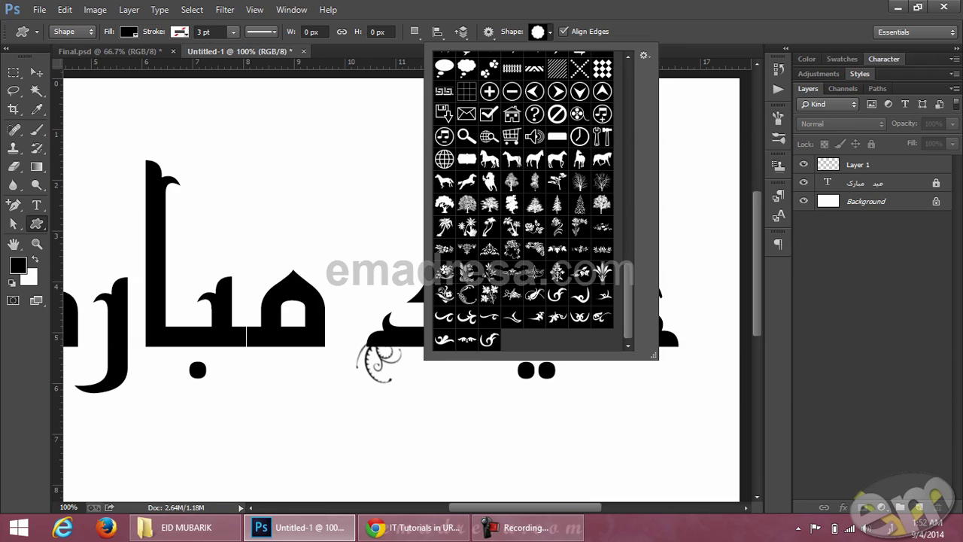
double_click(471, 228)
key("space")
left_click_drag(199, 316, 388, 305)
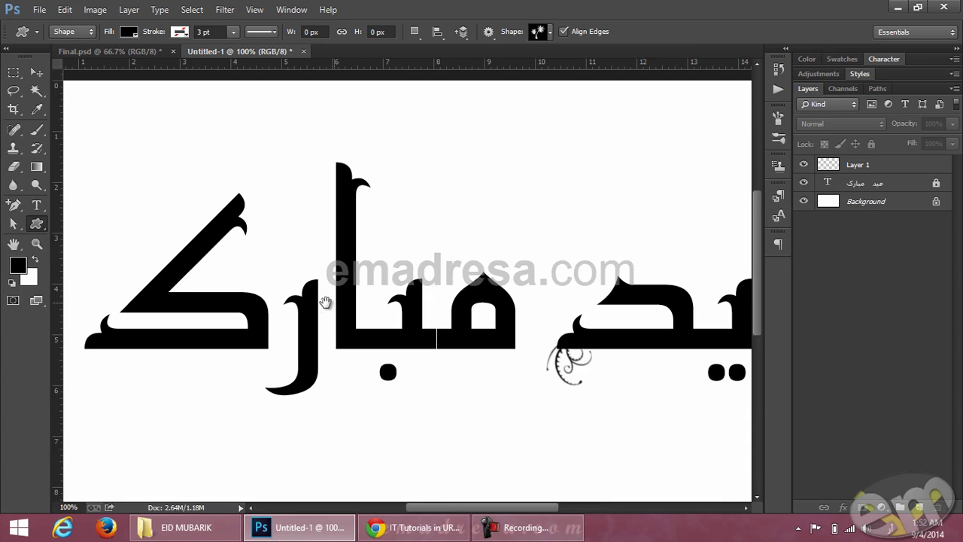
left_click_drag(220, 267, 260, 305)
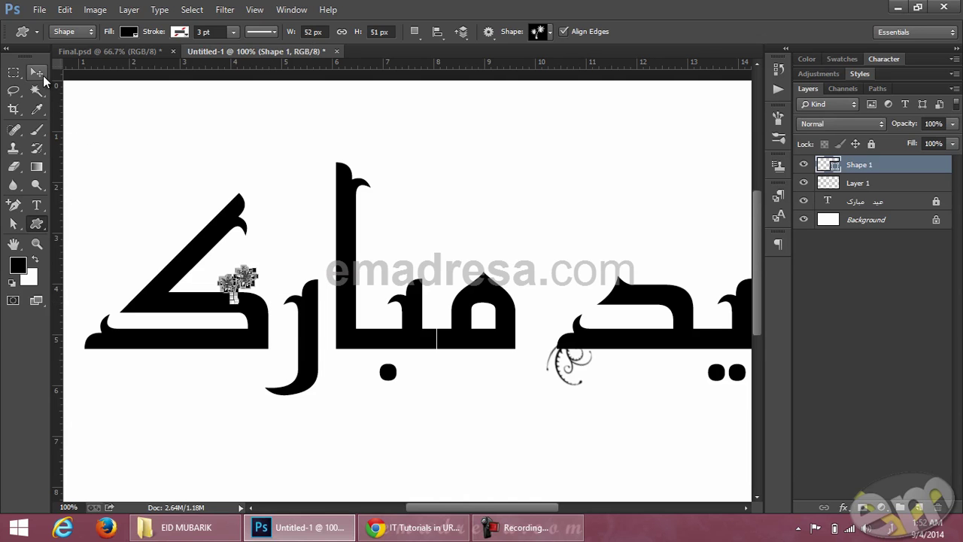
Step: Nudge the palm trees up so they stand on the bar of ک, and compare the placement with Final.psd
left_click(38, 72)
key("Up")
key("Up")
key("Up")
key("Up")
key("Up")
key("Up")
key("Up")
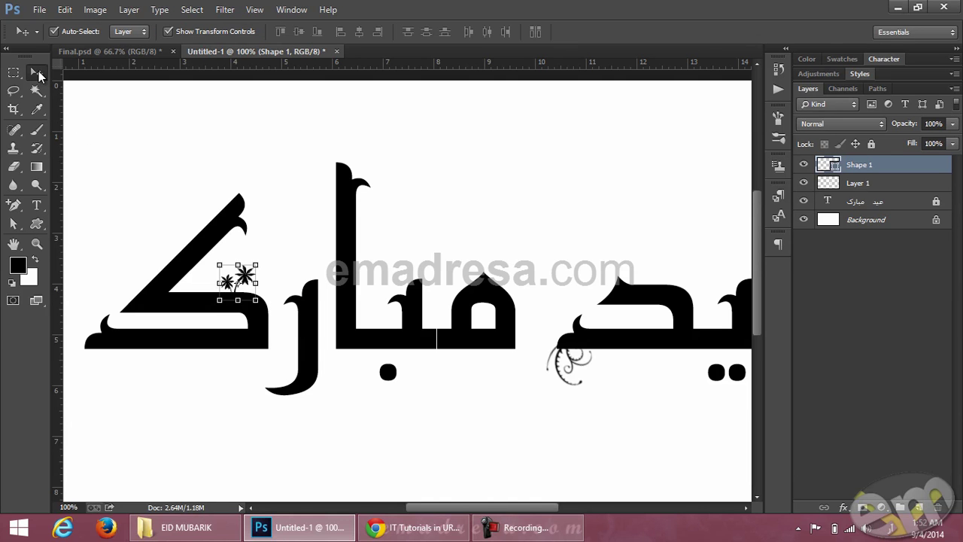
left_click(145, 51)
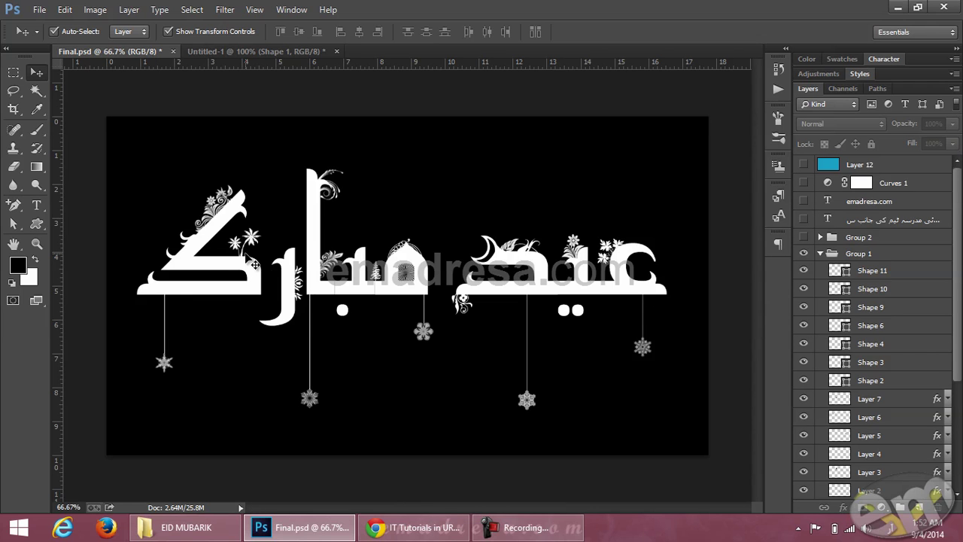
left_click(222, 55)
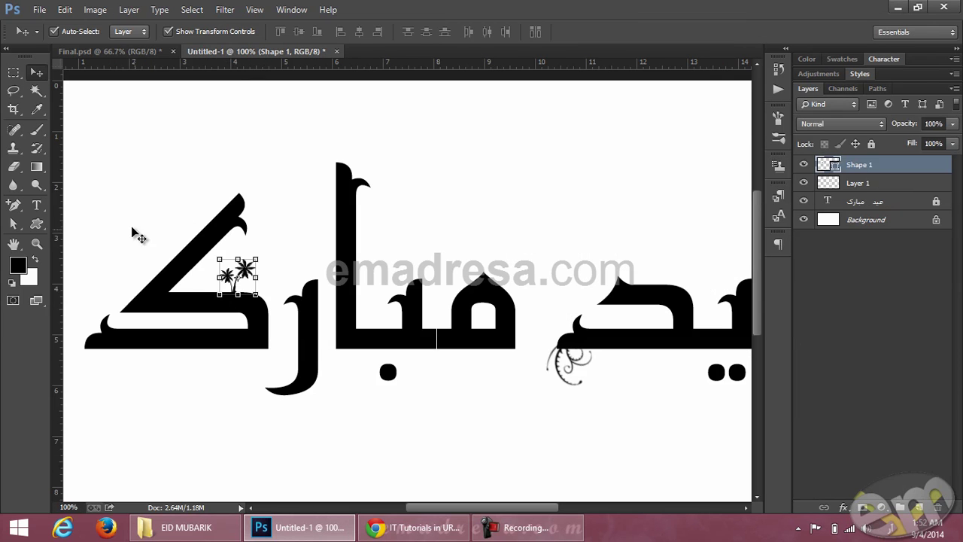
Step: Try a second palm tree shape, about 83 × 52 px, above the letter م of مبارک, and undo it
left_click(36, 225)
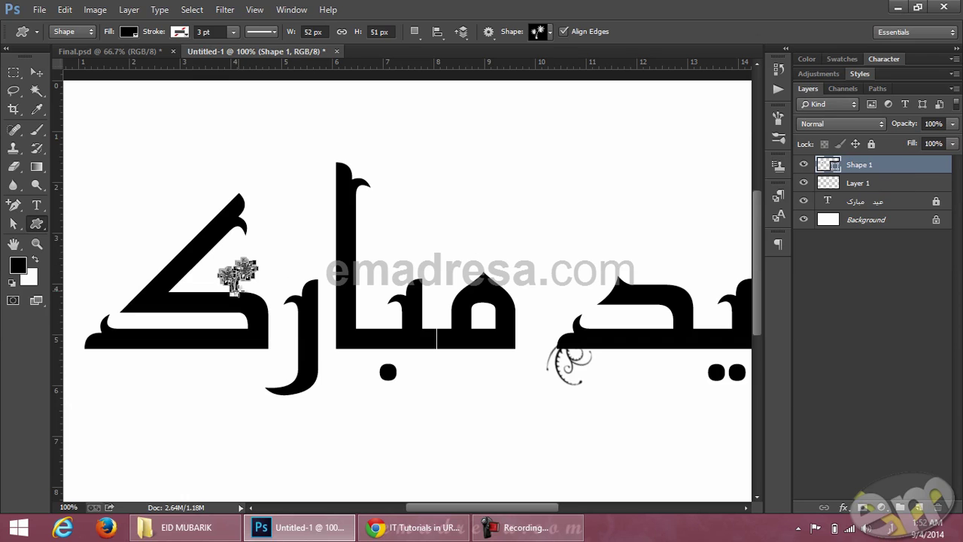
left_click_drag(525, 282, 465, 245)
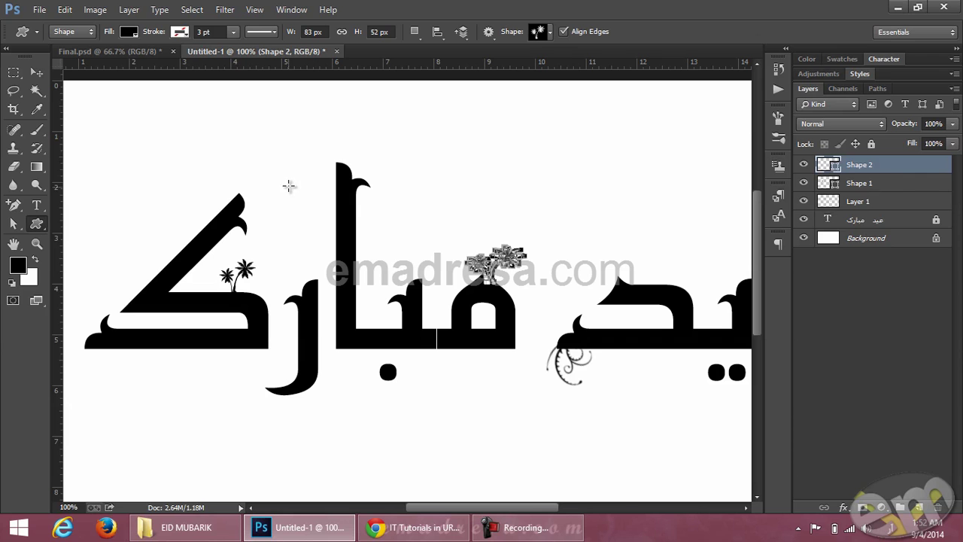
key("ctrl+z")
left_click(36, 72)
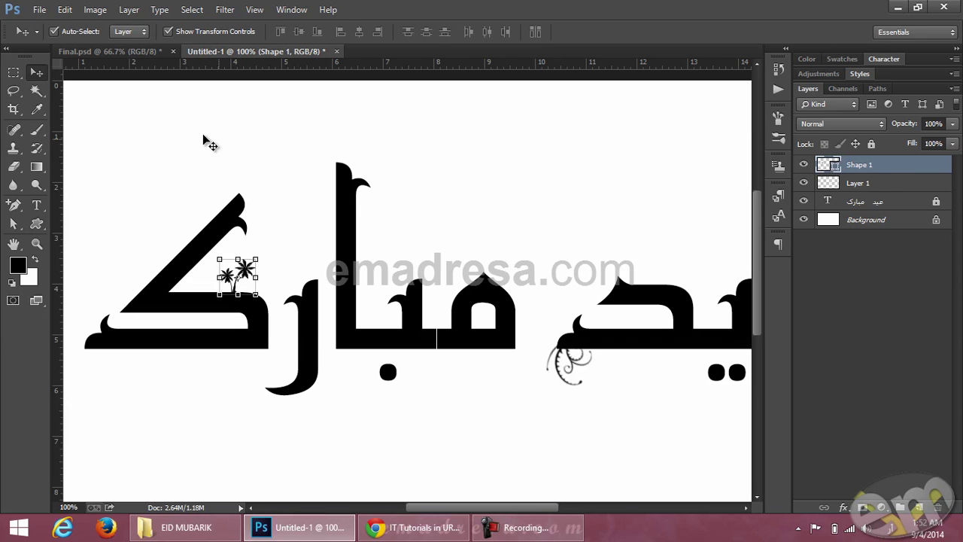
Step: With no layer selected, draw a small pine tree custom shape between ب and م in مبارک
left_click(451, 154)
left_click(36, 223)
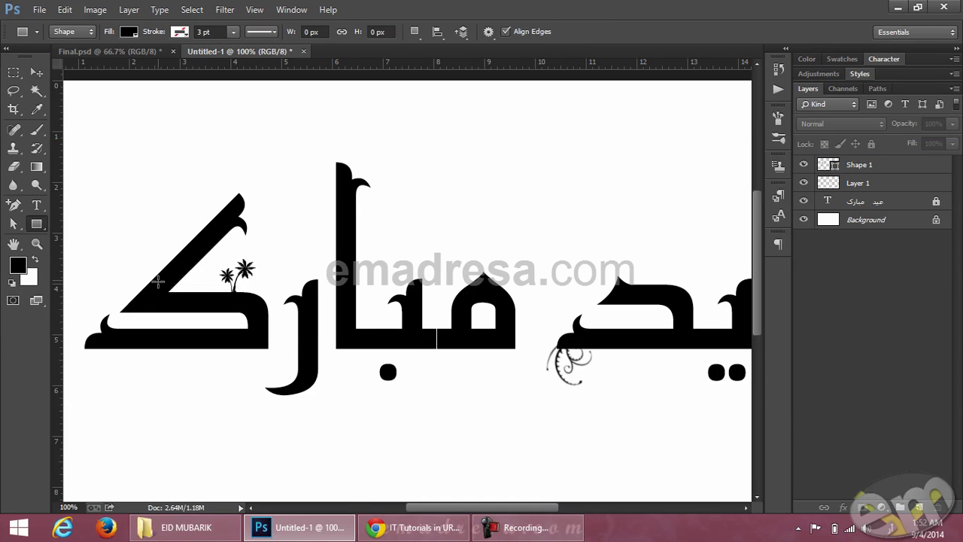
right_click(45, 232)
left_click(105, 291)
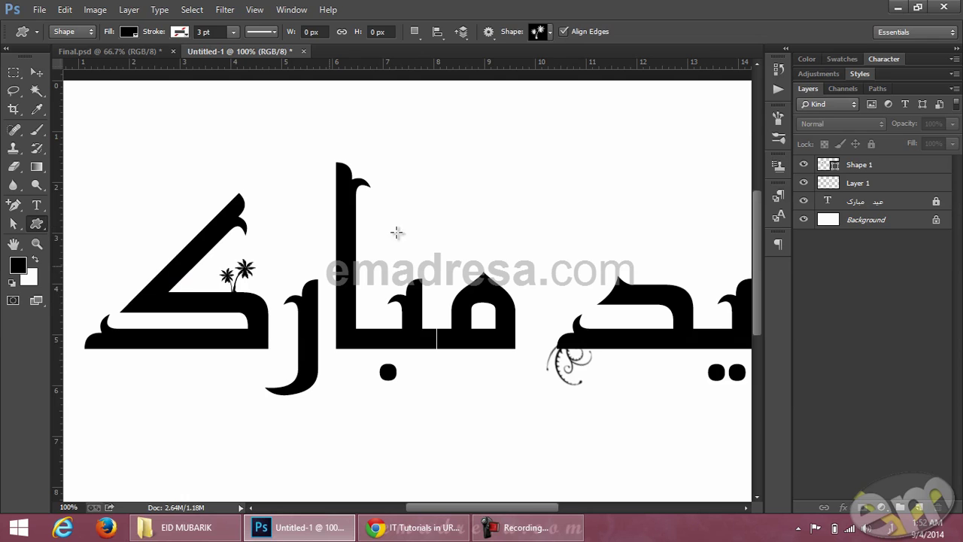
left_click(549, 33)
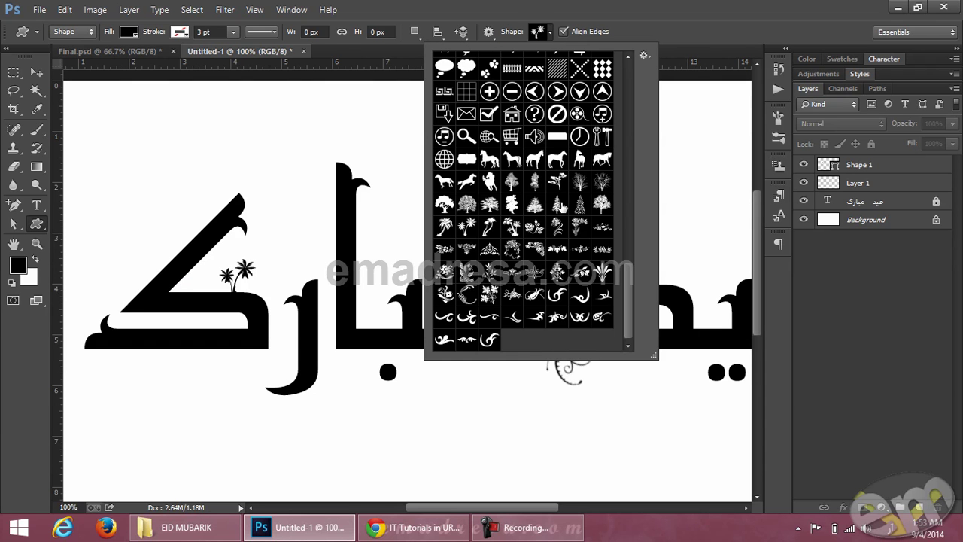
double_click(558, 204)
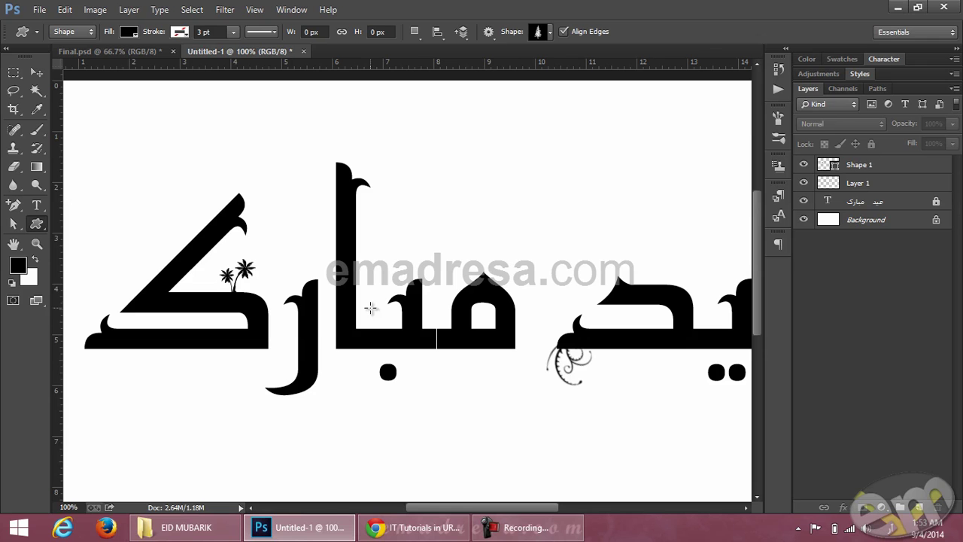
left_click_drag(429, 301, 451, 331)
left_click(37, 72)
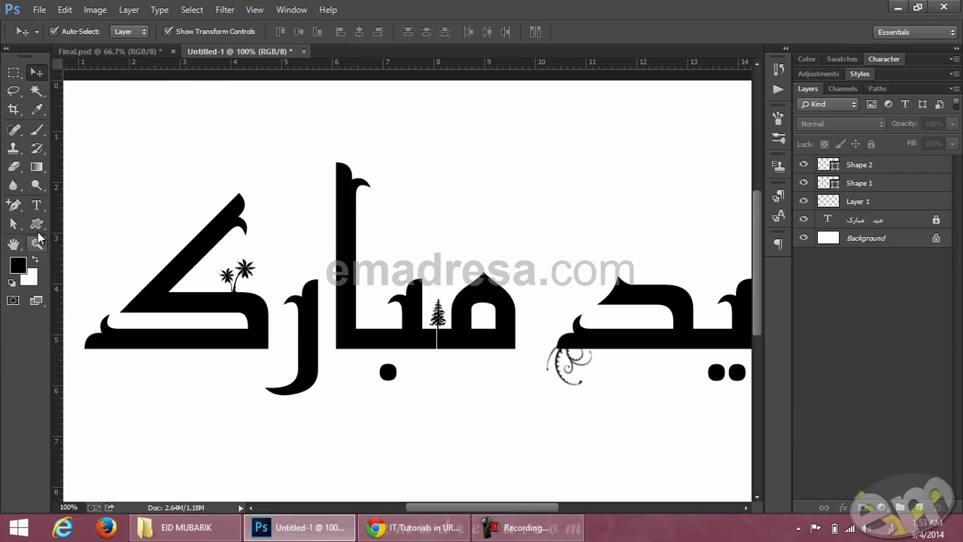
Step: Draw the symmetrical floral ornament shape, about 71 × 24 px, in the empty area above the gap between the two words
left_click(36, 224)
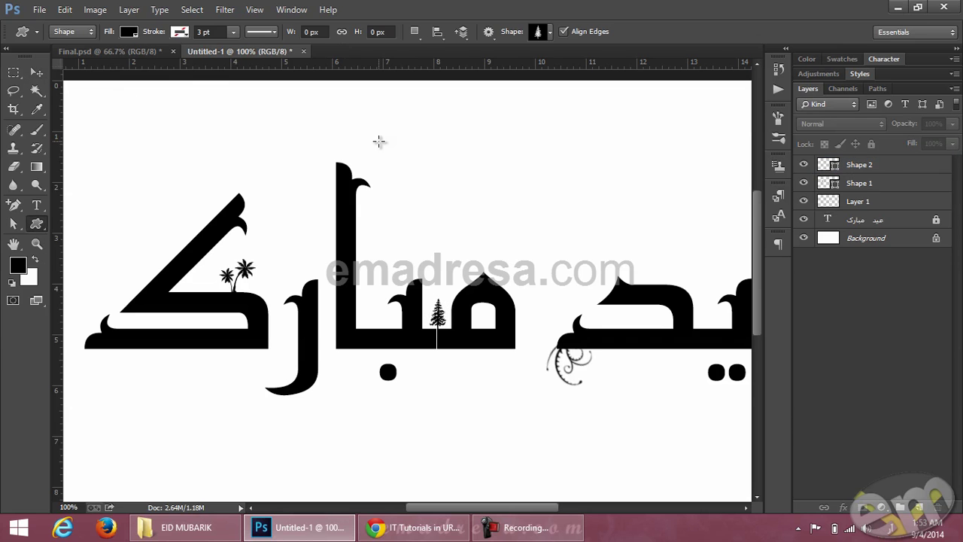
left_click(550, 33)
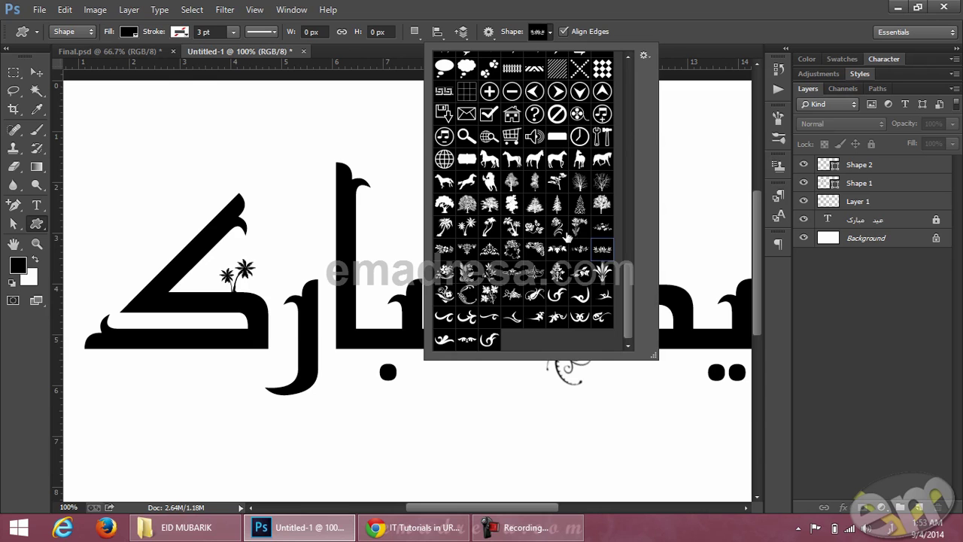
double_click(602, 252)
left_click_drag(516, 178, 565, 209)
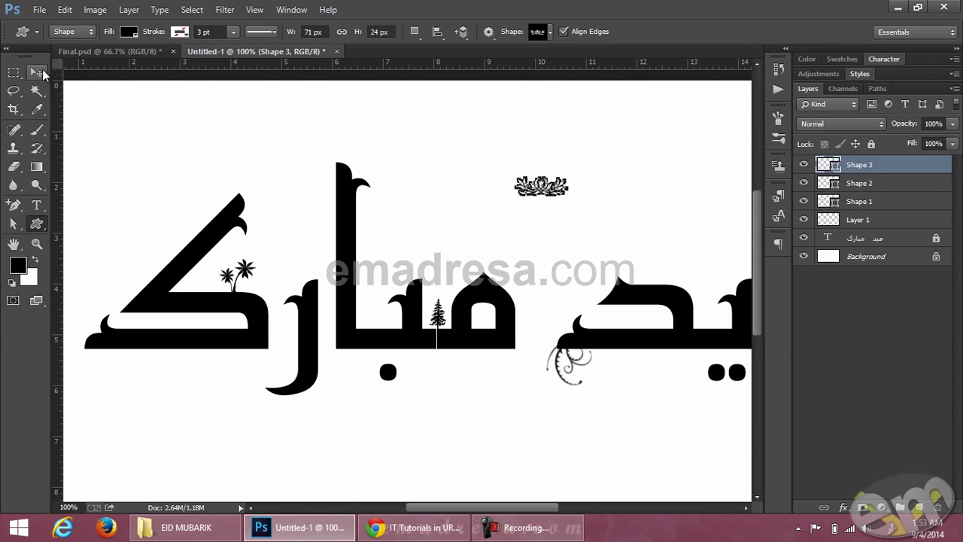
Step: Rotate the floral ornament 90° and place it against the right side of the letter ر
left_click(36, 72)
left_click_drag(576, 198, 524, 229)
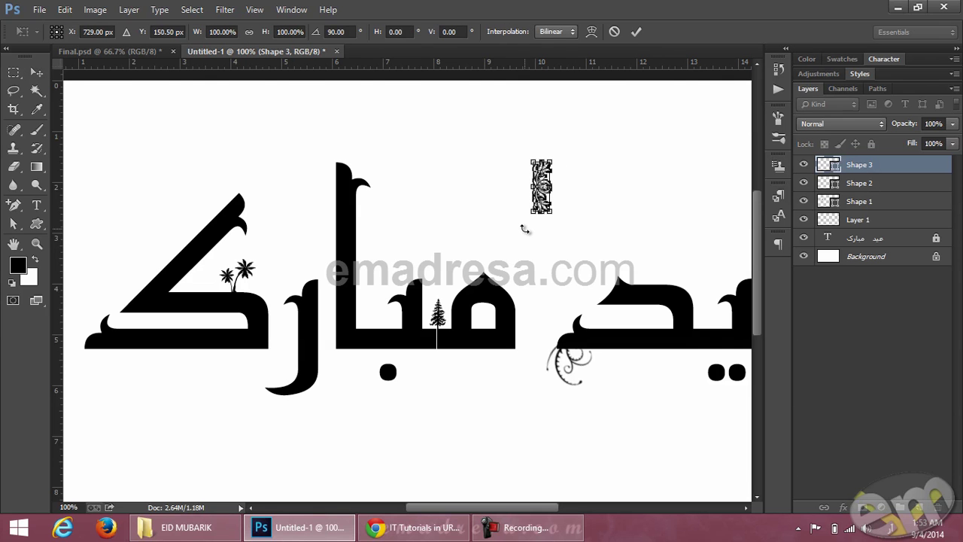
key("Return")
left_click(490, 122)
left_click_drag(555, 197, 325, 324)
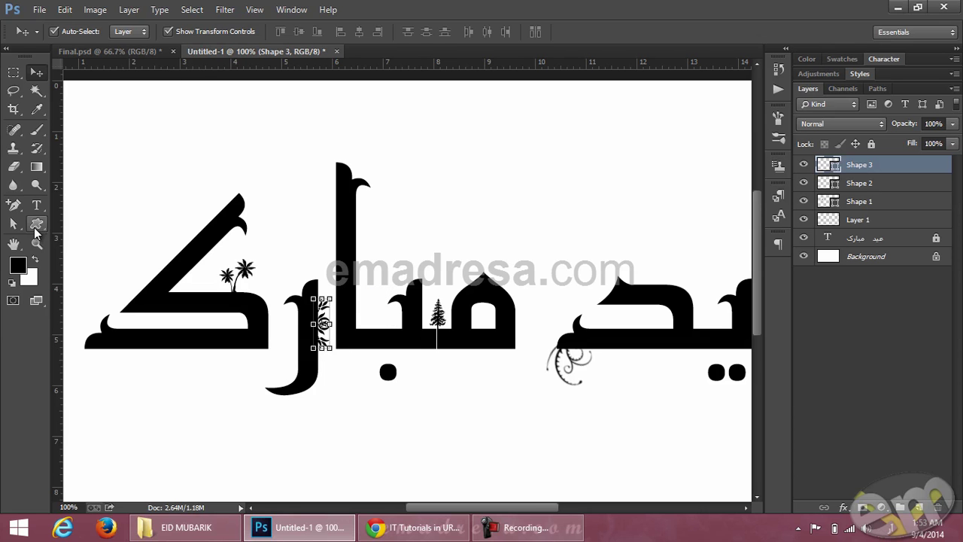
Step: Draw a small leafy floral custom shape on the Shape 3 layer, on the baseline between ی and ع in عید
left_click(36, 224)
left_click(551, 31)
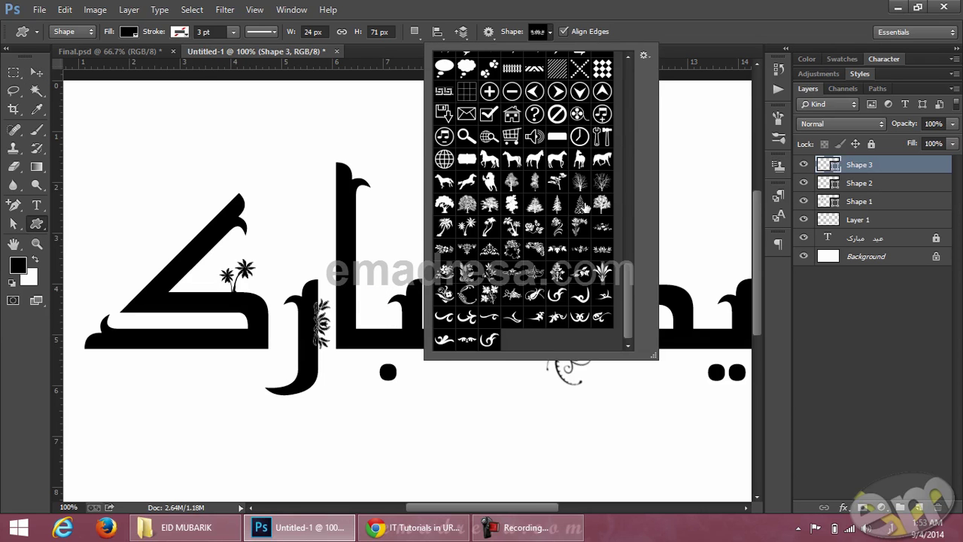
left_click(466, 292)
left_click(709, 114)
scroll(540, 176, "down", 1)
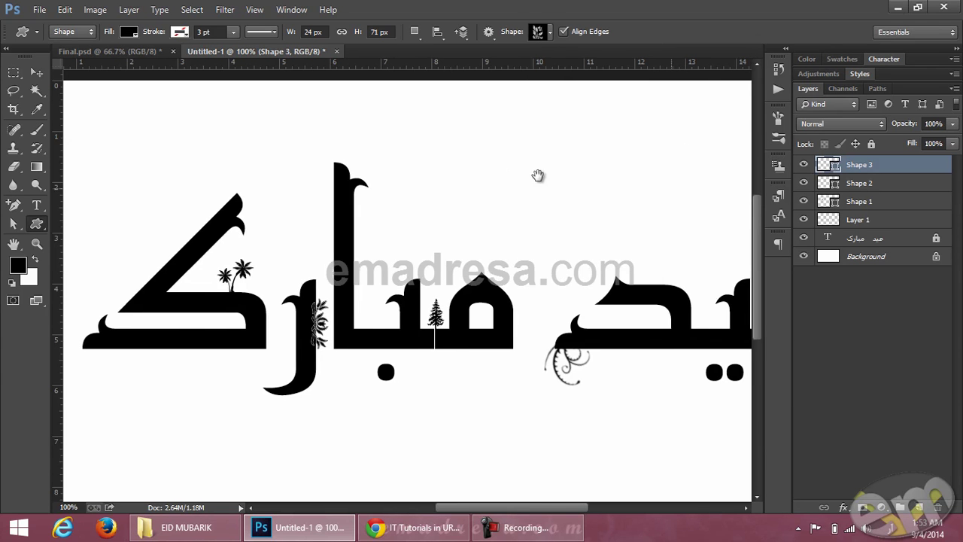
scroll(512, 169, "right", 3)
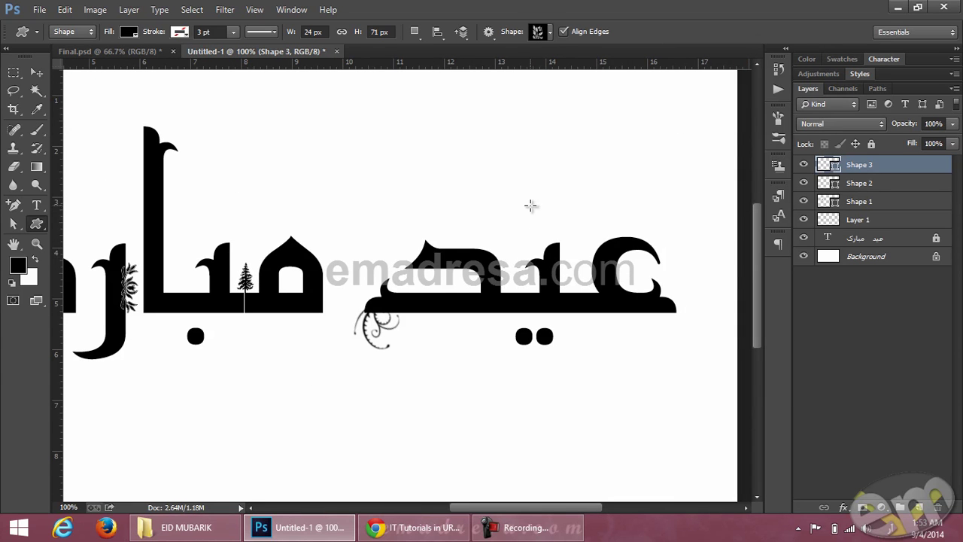
left_click_drag(578, 269, 560, 305)
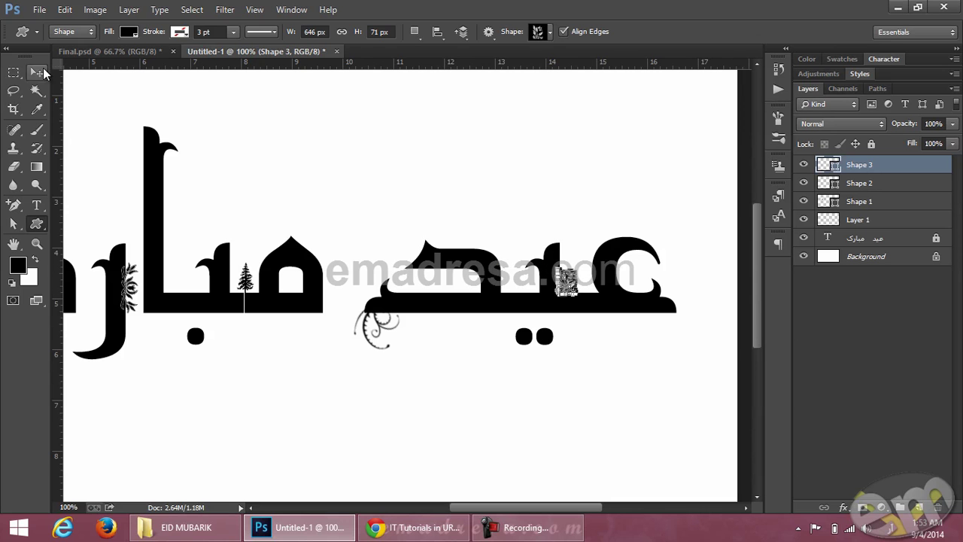
Step: With no layer selected, draw a curly floral custom shape, about 50 × 33 px, on top of the letter ع in عید
left_click(37, 72)
left_click(301, 134)
left_click(36, 223)
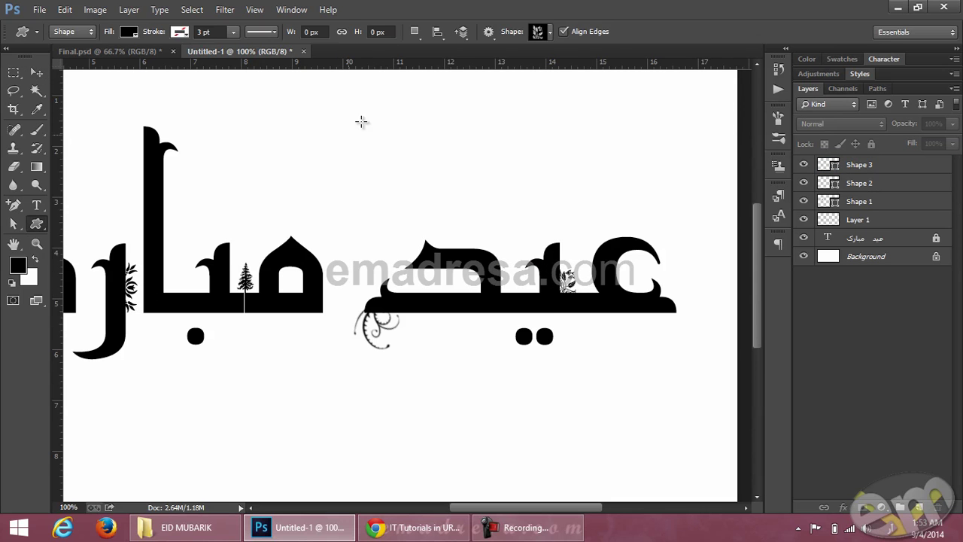
left_click(551, 33)
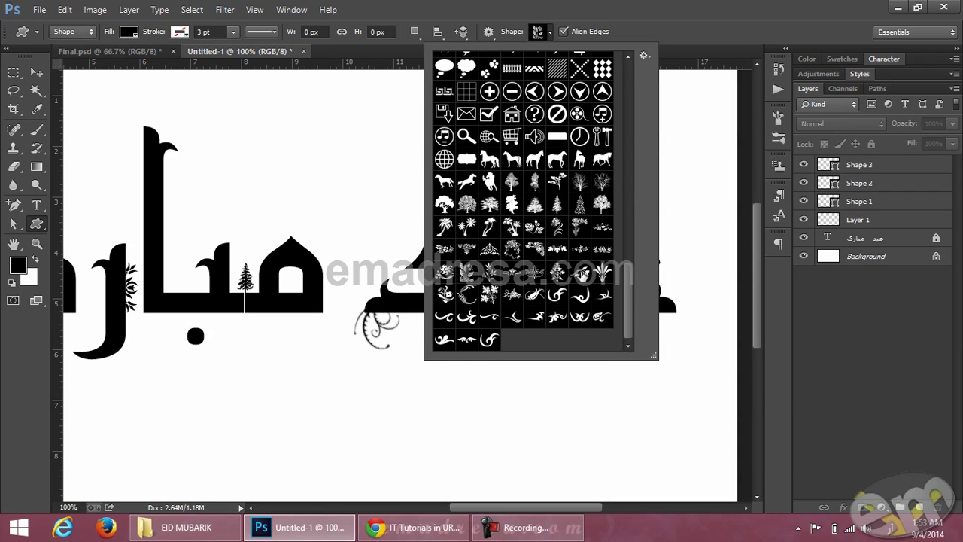
left_click(534, 294)
left_click(392, 68)
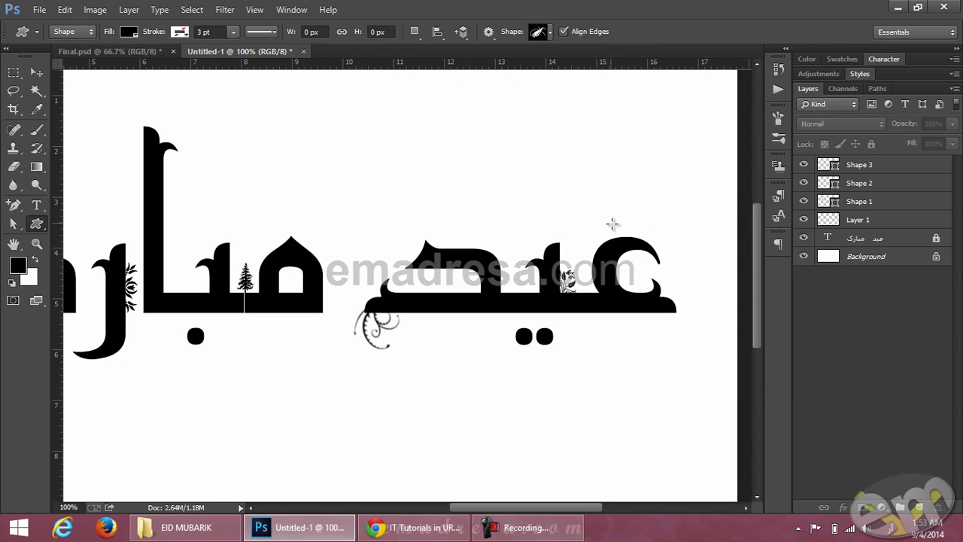
left_click_drag(602, 221, 637, 245)
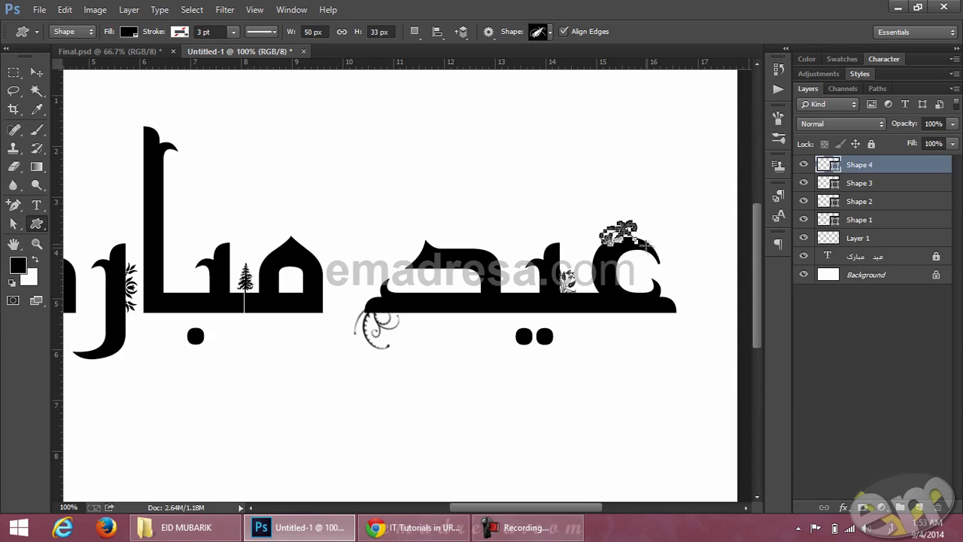
left_click(36, 72)
left_click(560, 212)
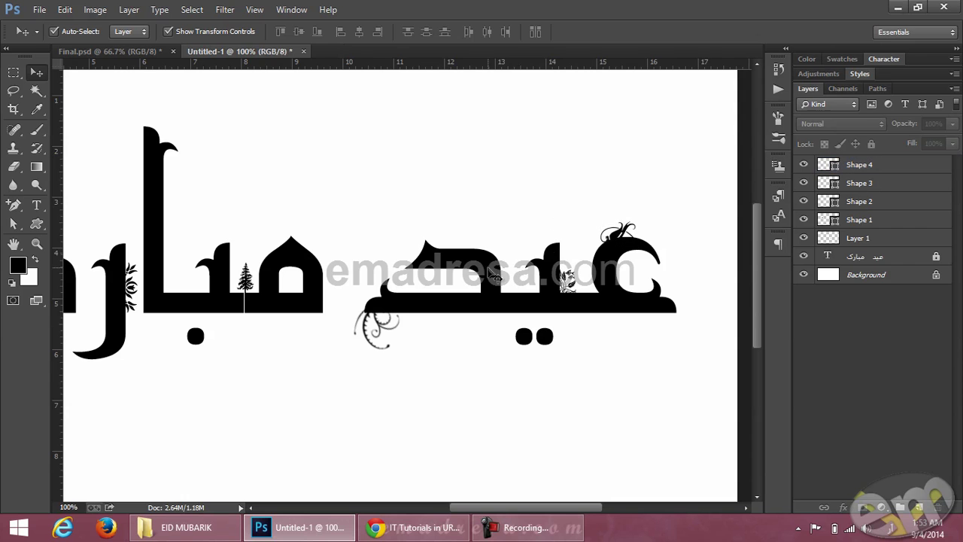
Step: Check the reference Final.psd at 100% zoom and draw a round sunburst custom shape, about 54 × 54 px, inside the opening of م in مبارک
left_click_drag(334, 257, 363, 234)
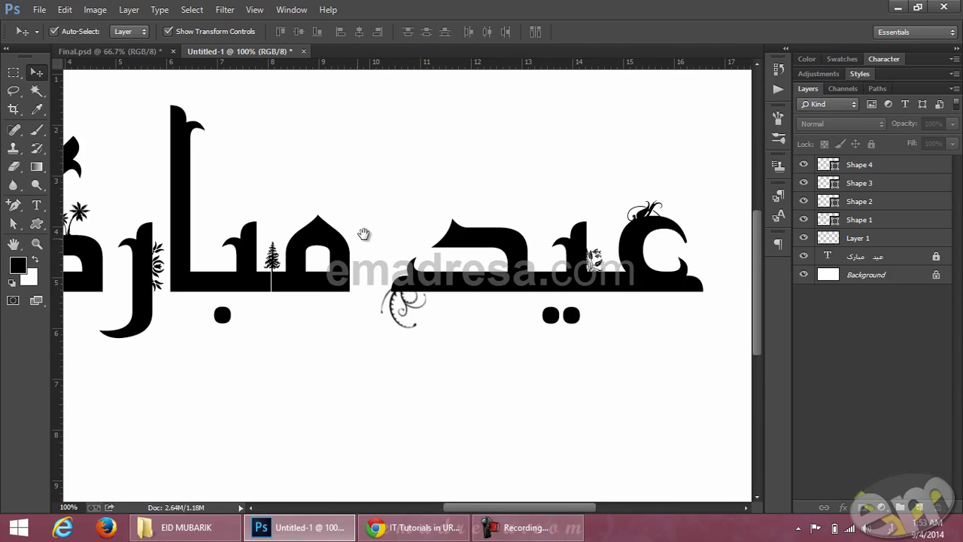
left_click(149, 51)
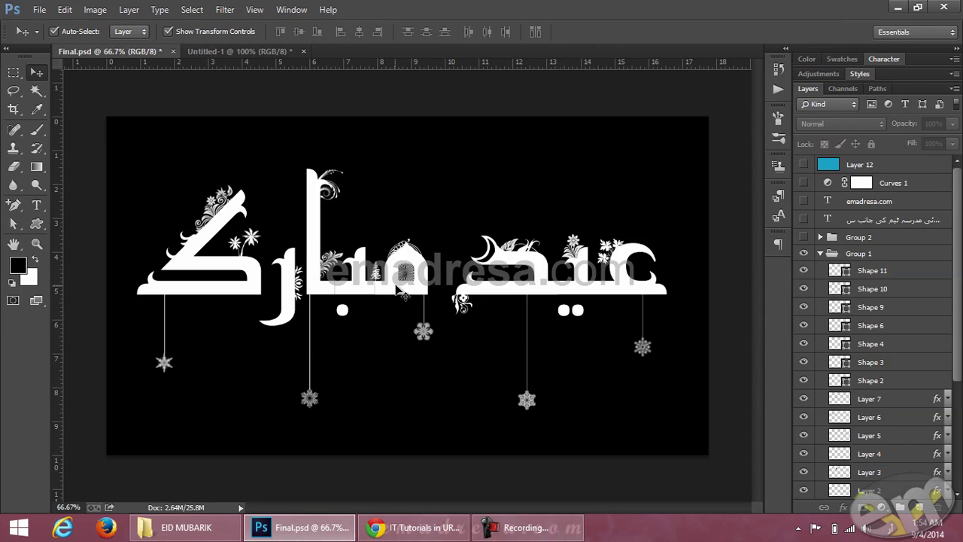
left_click(36, 243)
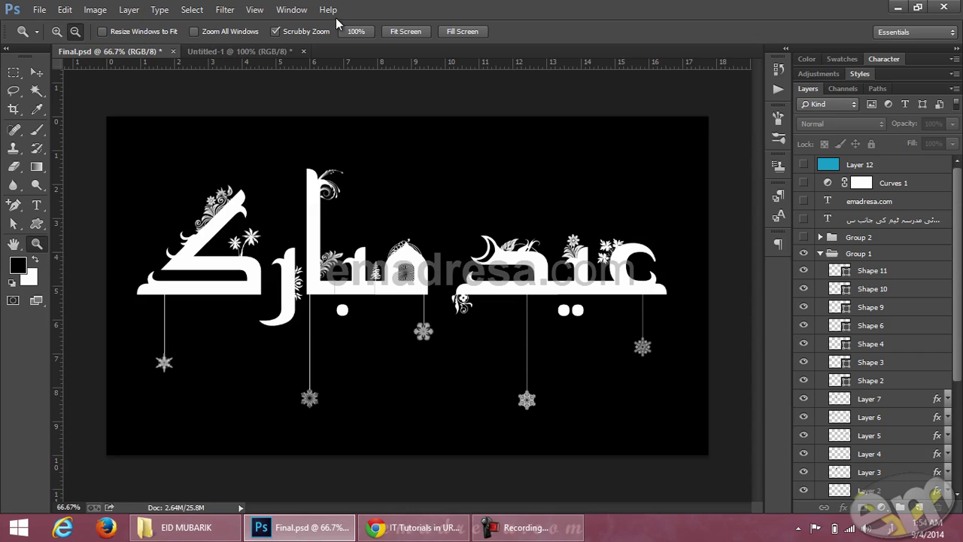
left_click(353, 31)
left_click(266, 53)
left_click(36, 224)
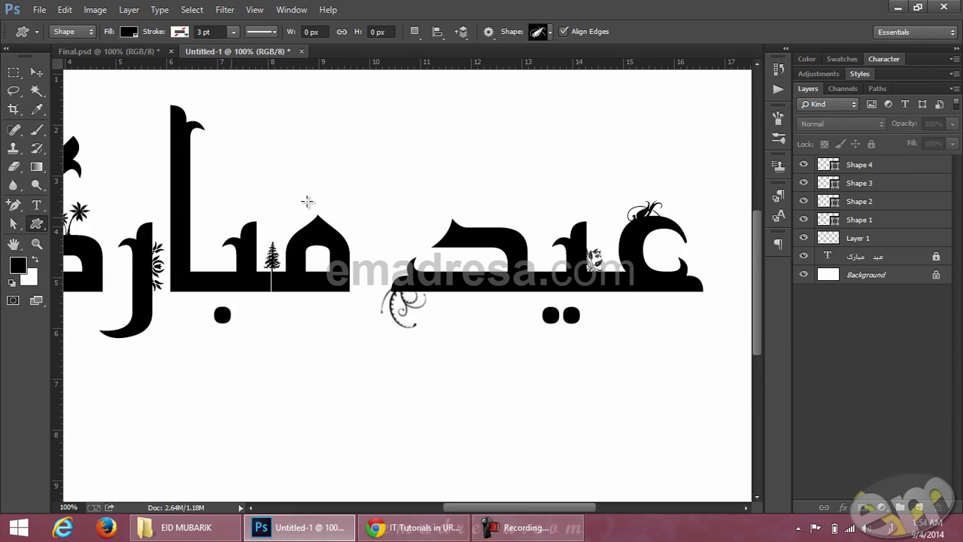
left_click(549, 33)
scroll(548, 204, "up", 4)
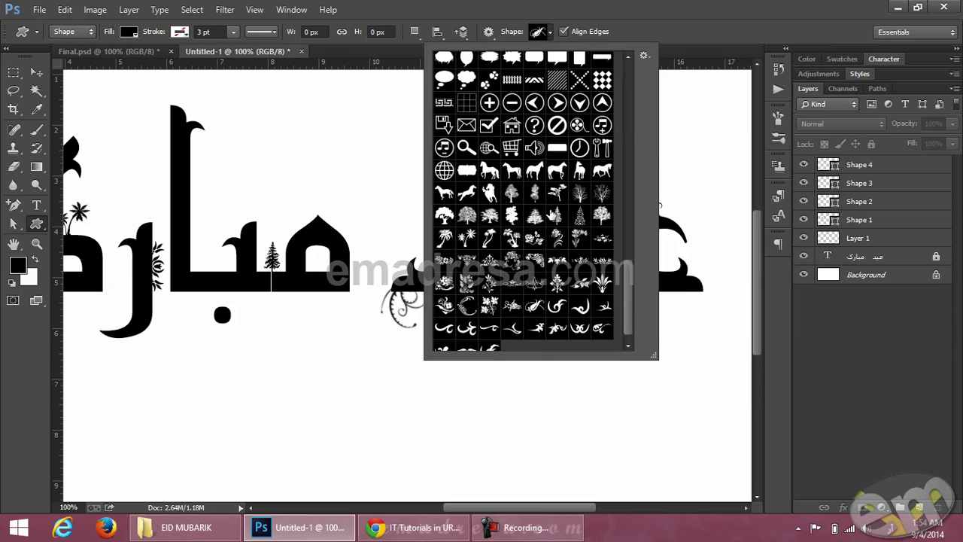
scroll(546, 158, "up", 1)
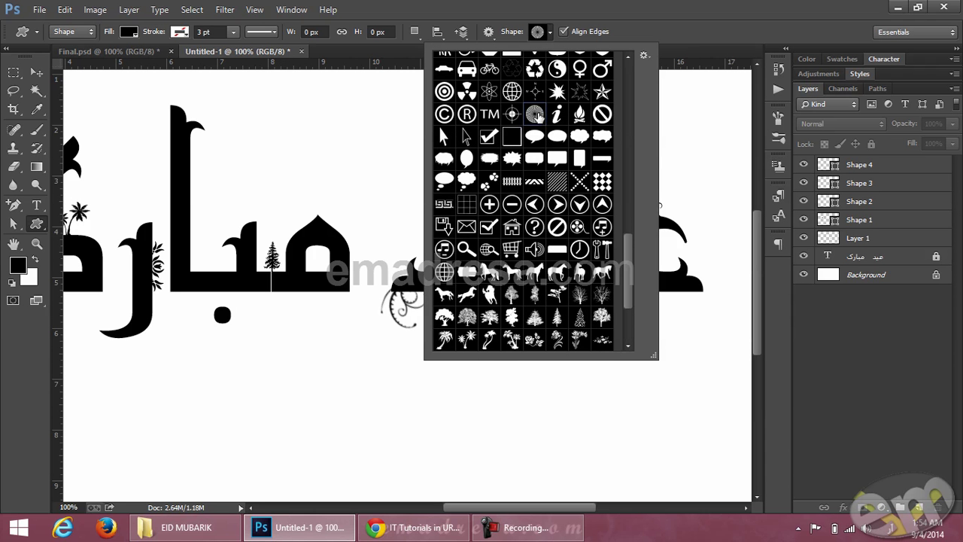
double_click(535, 115)
left_click_drag(304, 242, 346, 278)
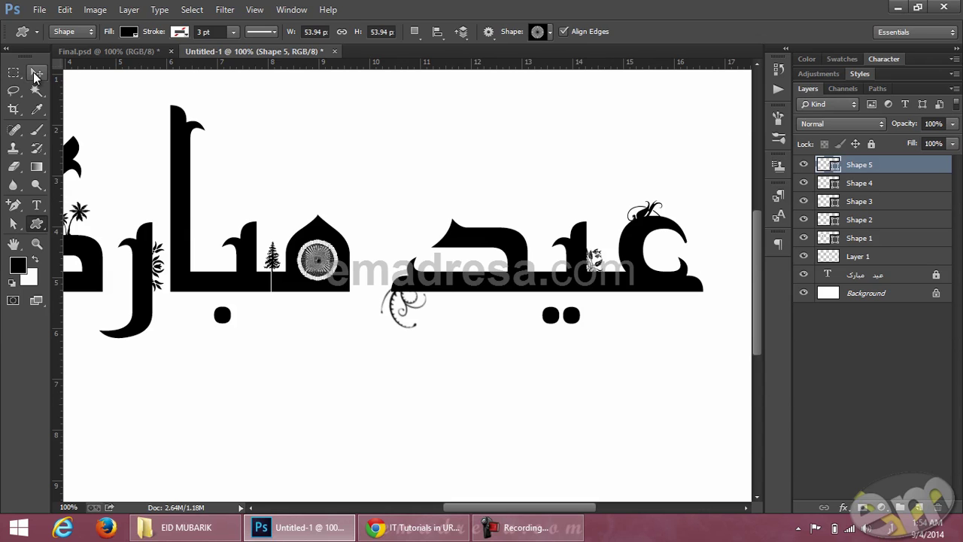
left_click(36, 73)
left_click(318, 254)
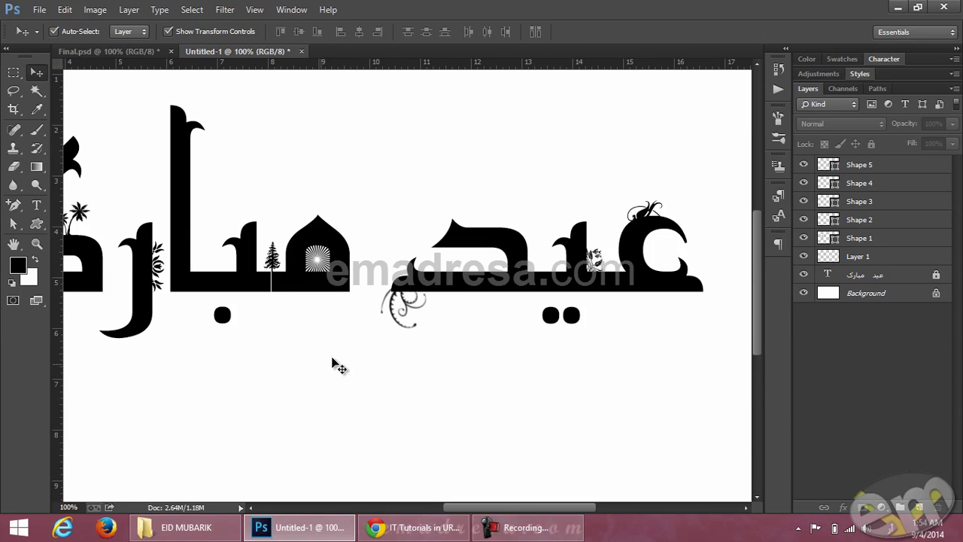
Step: Add a new layer above Shape 5 and choose the 576 px snowflake brush
left_click(37, 130)
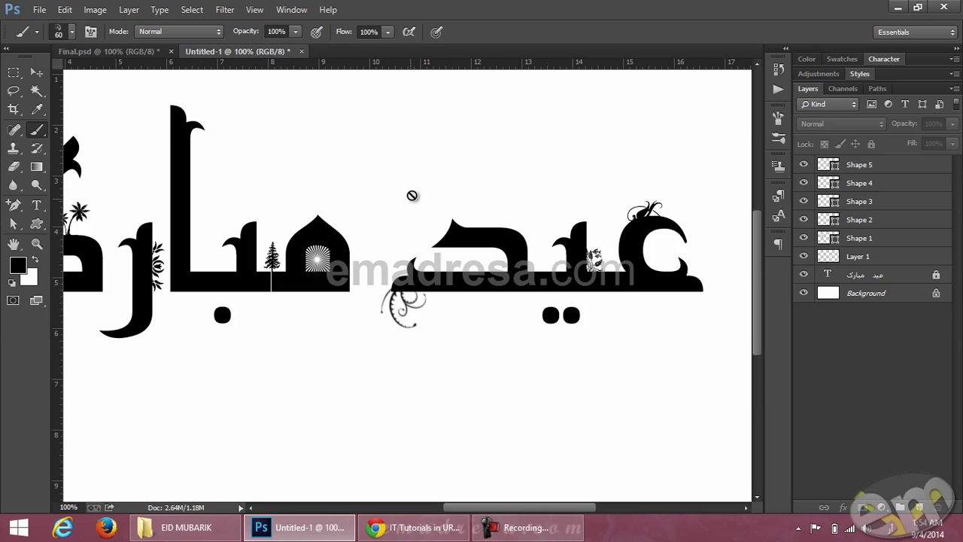
left_click(885, 170)
left_click(918, 507)
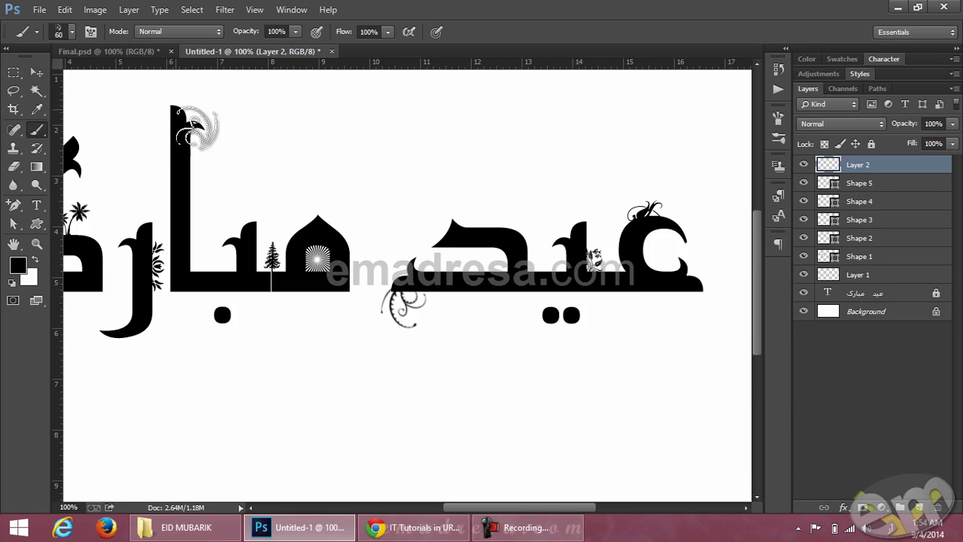
left_click(72, 32)
scroll(97, 263, "down", 4)
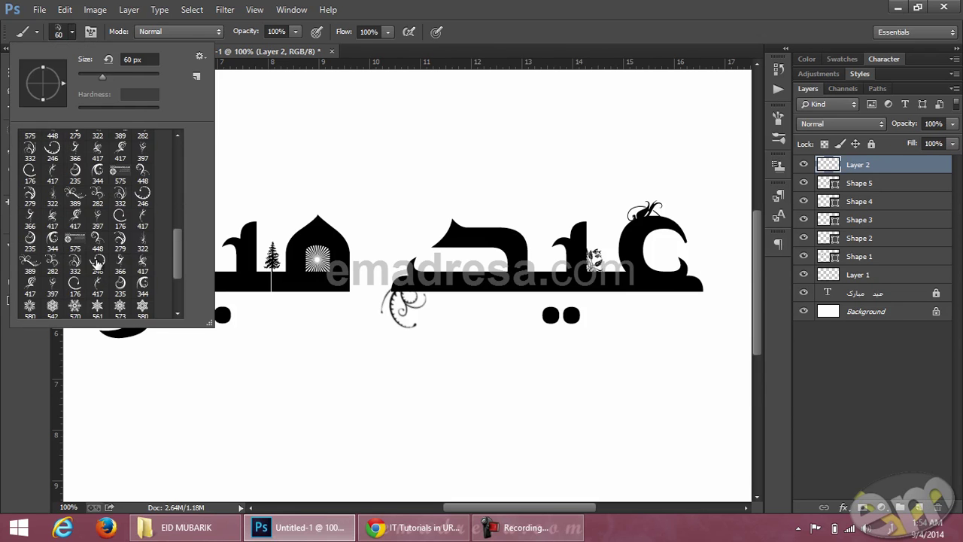
scroll(104, 263, "down", 1)
left_click(141, 240)
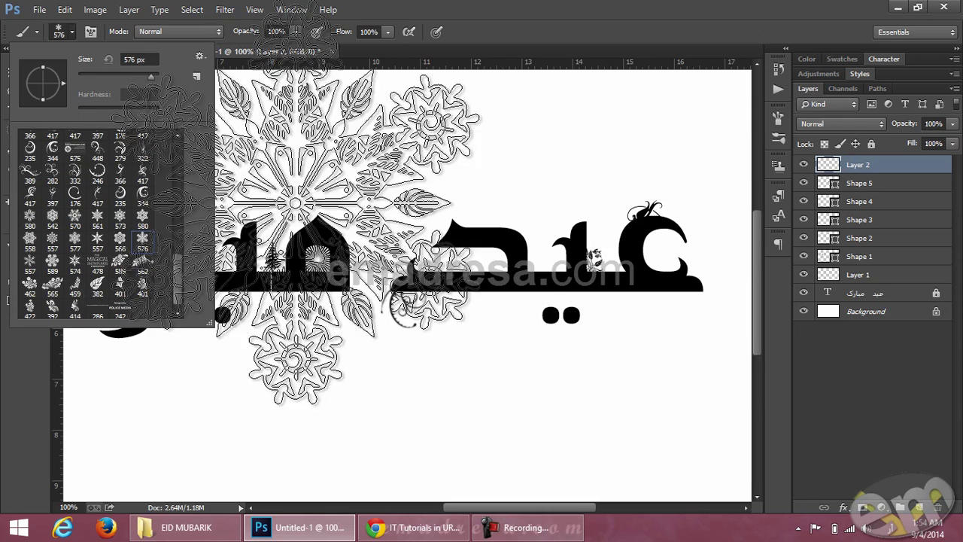
left_click(273, 53)
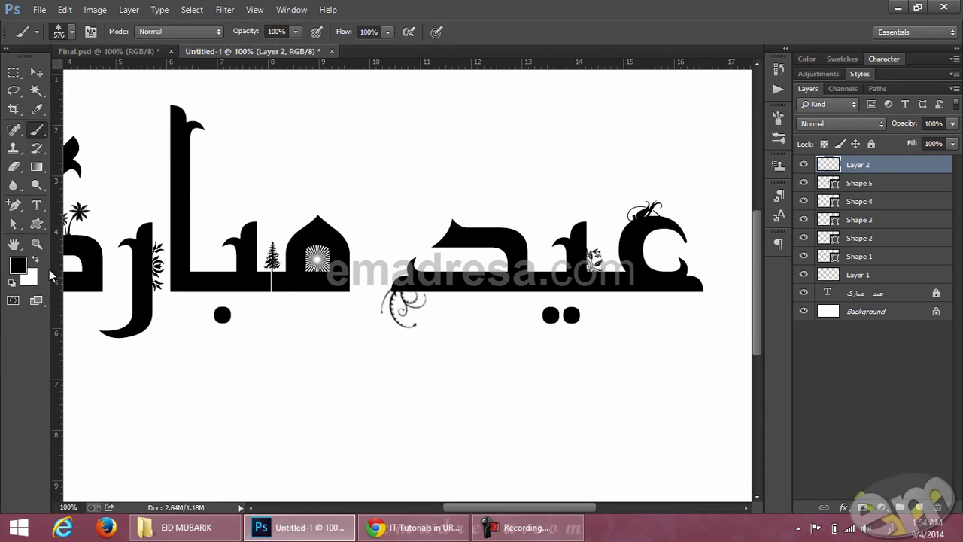
Step: With the Line tool at 1 px weight, draw a vertical line about 213 px long hanging from the baseline below ع
left_click(35, 225)
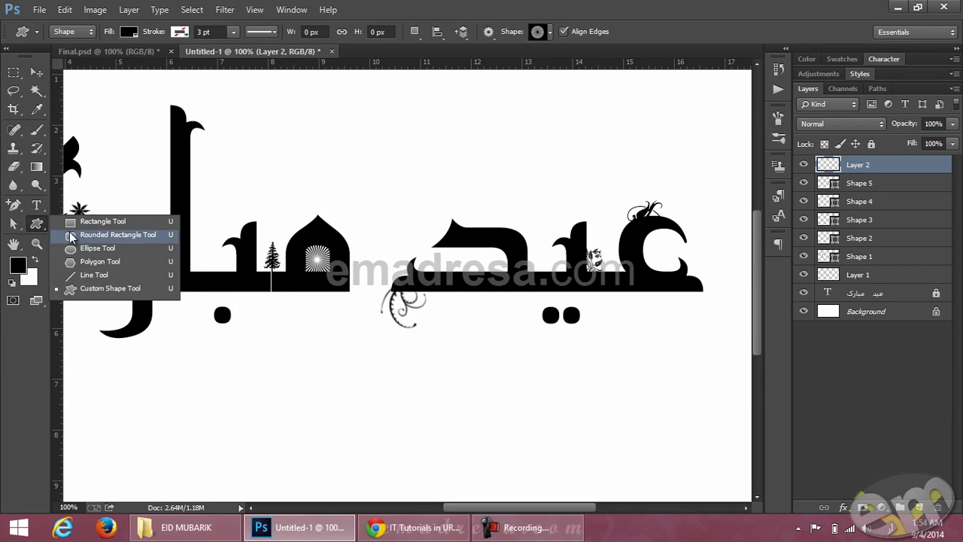
left_click(99, 274)
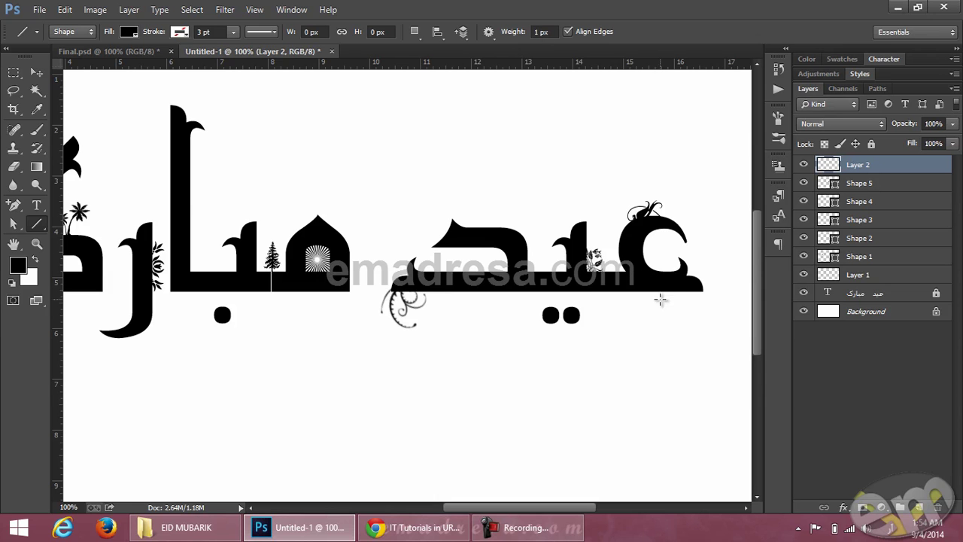
left_click_drag(680, 286, 693, 432)
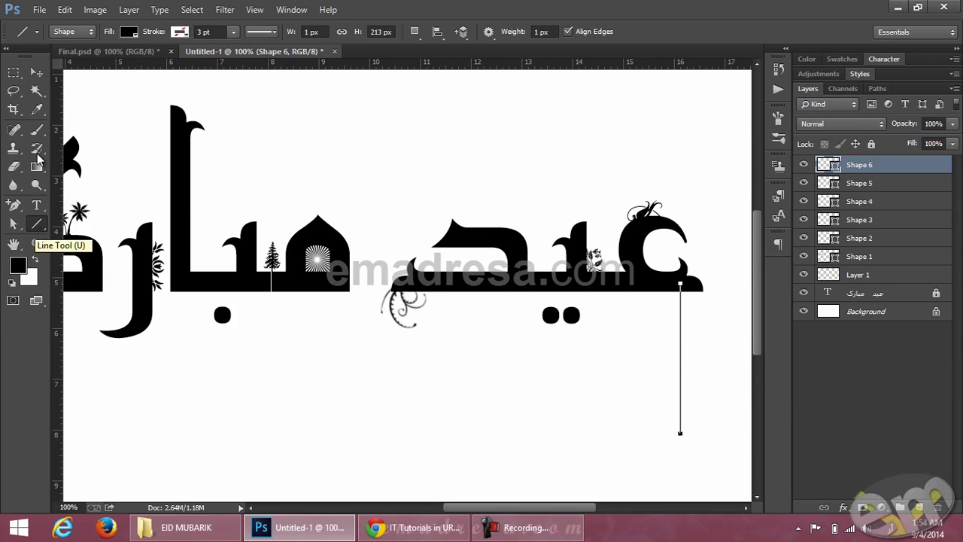
Step: Add a new layer, reduce the snowflake brush to 50 px and stamp one black snowflake at the lower end of the hanging line
left_click(36, 128)
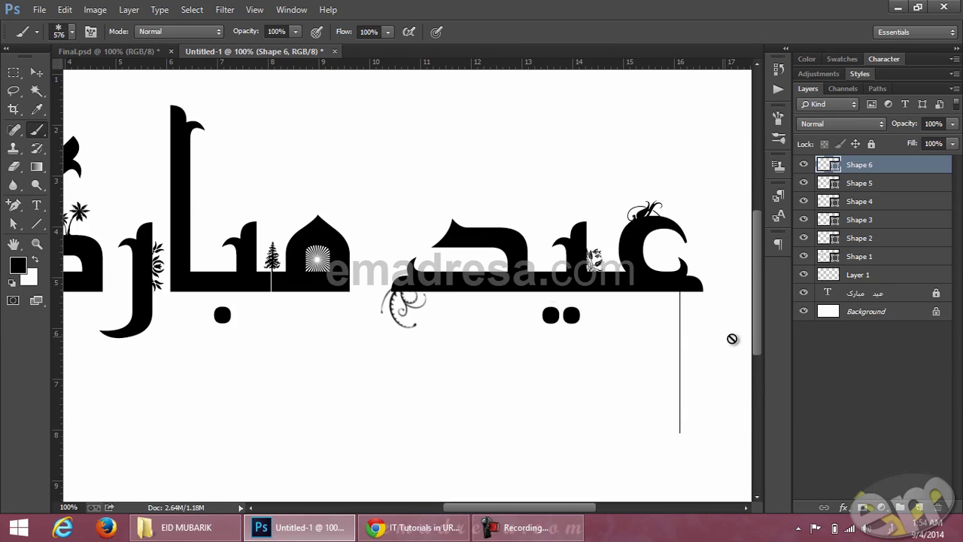
left_click(920, 509)
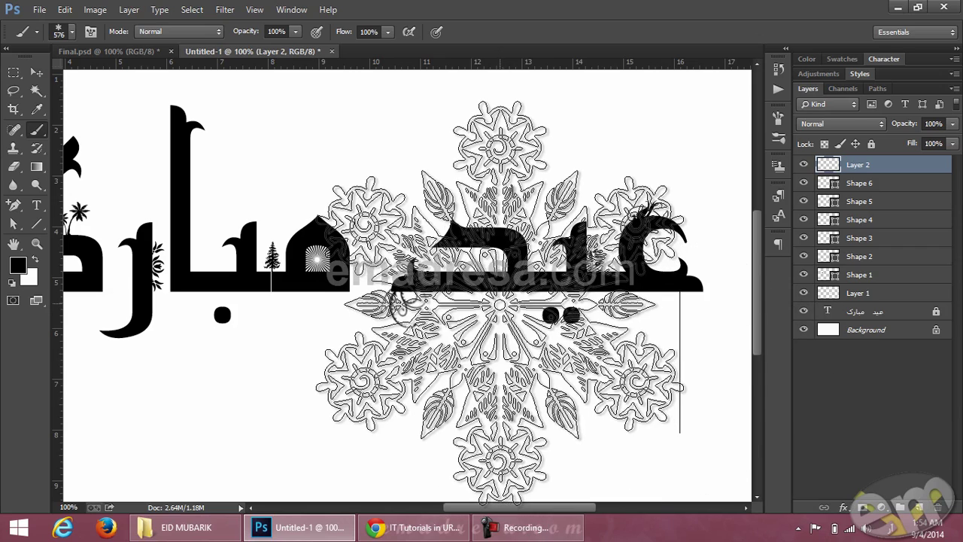
key("bracketleft")
key("bracketleft")
key("bracketleft")
key("bracketleft")
key("bracketleft")
key("bracketleft")
key("bracketleft")
key("bracketleft")
key("bracketleft")
key("bracketleft")
key("bracketleft")
key("bracketleft")
key("bracketleft")
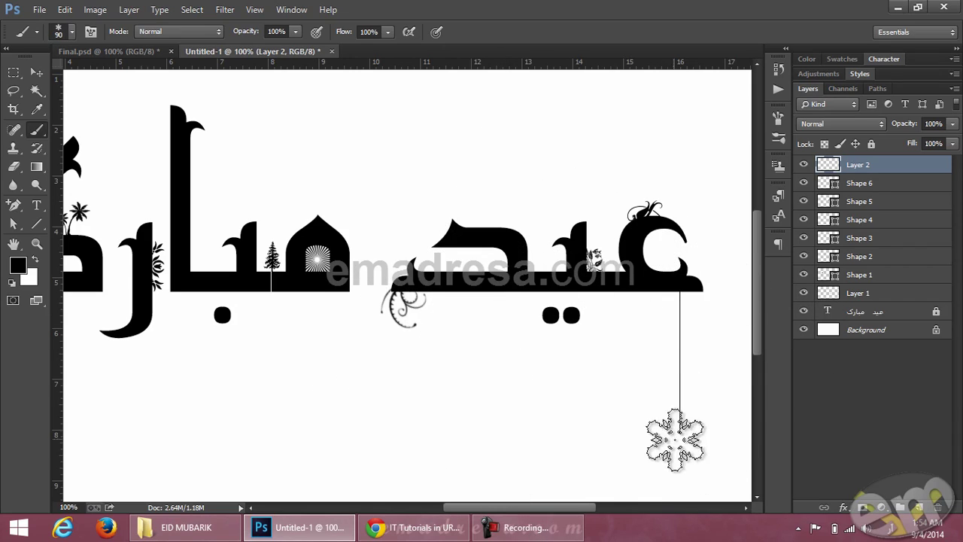
key("bracketleft")
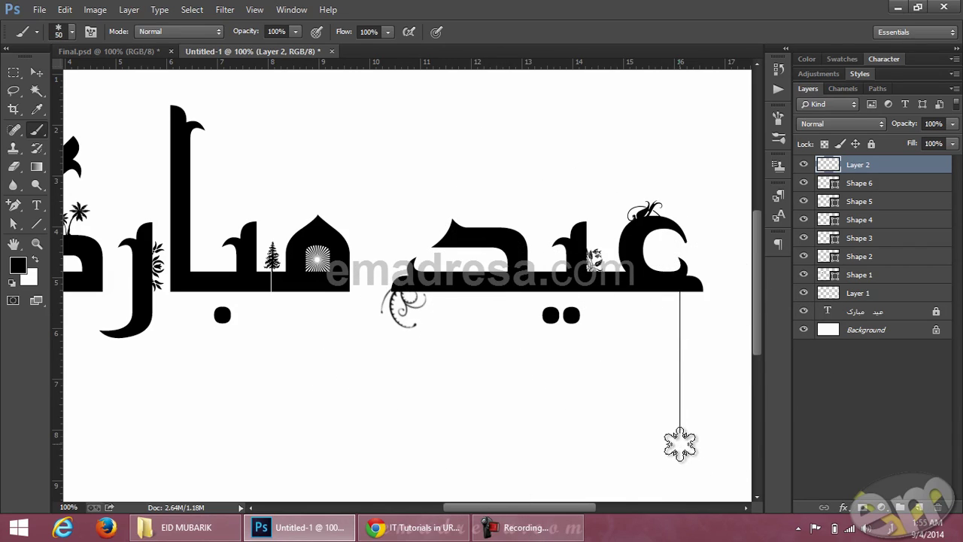
left_click(679, 444)
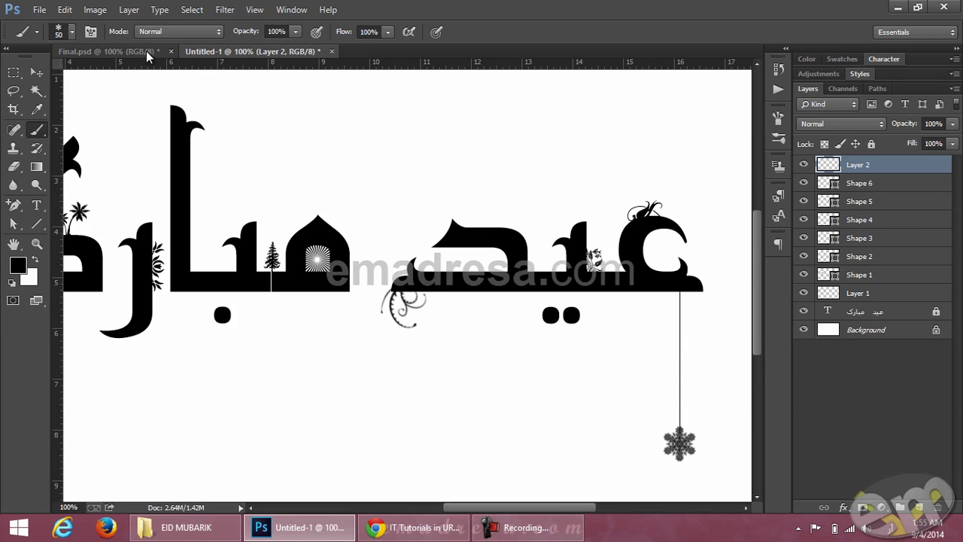
Step: Check the hanging ornaments in Final.psd and draw a 1 px vertical line, about 182 px long, down from the baseline of د
left_click(146, 50)
left_click_drag(537, 387, 456, 355)
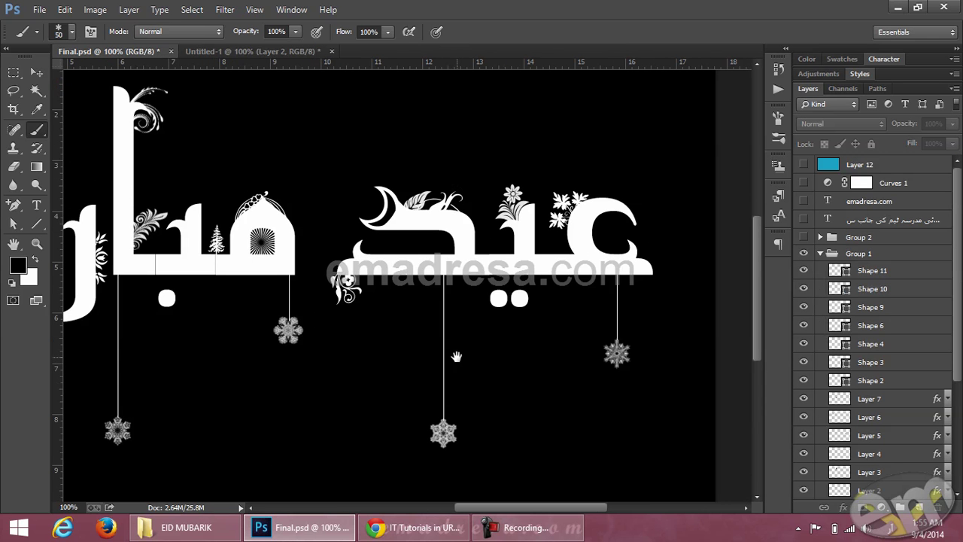
left_click(256, 50)
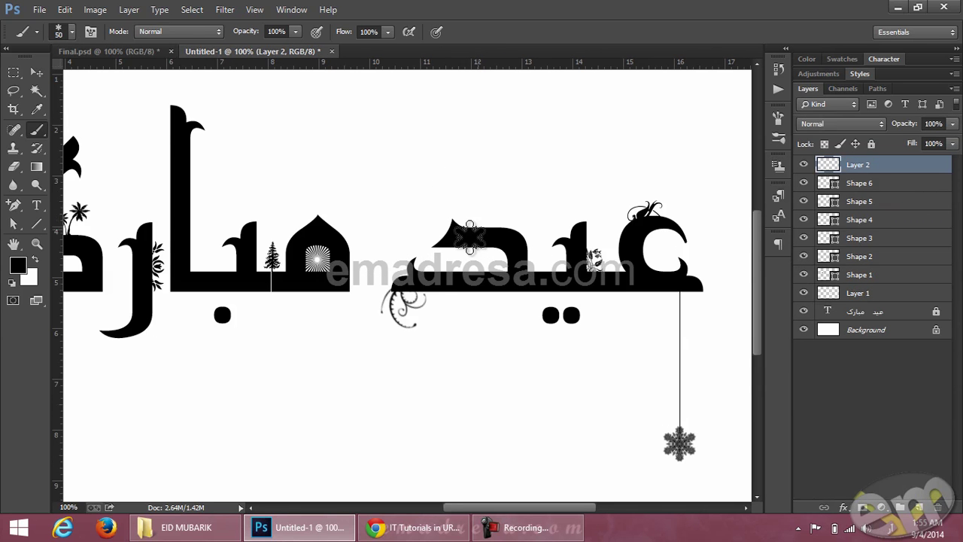
left_click_drag(254, 284, 325, 281)
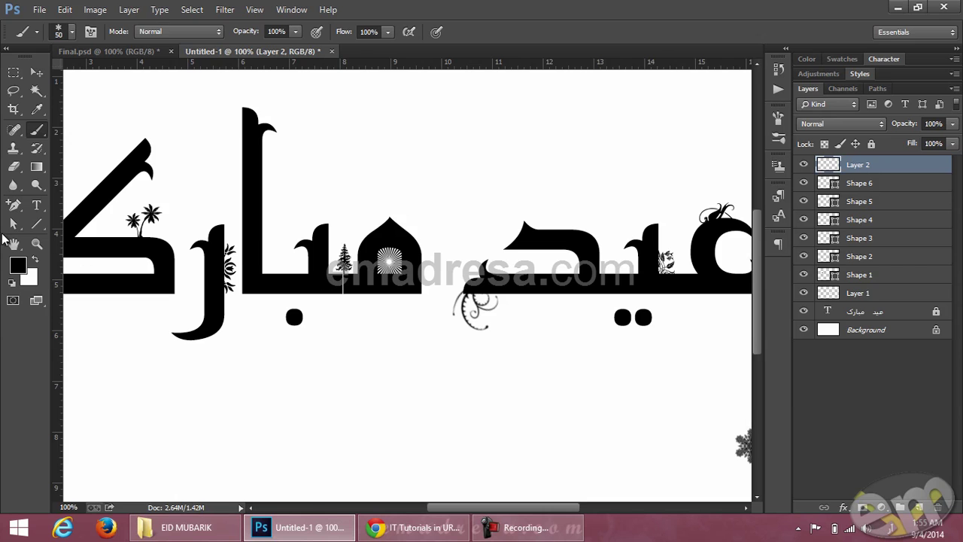
left_click(37, 223)
left_click_drag(530, 290, 530, 416)
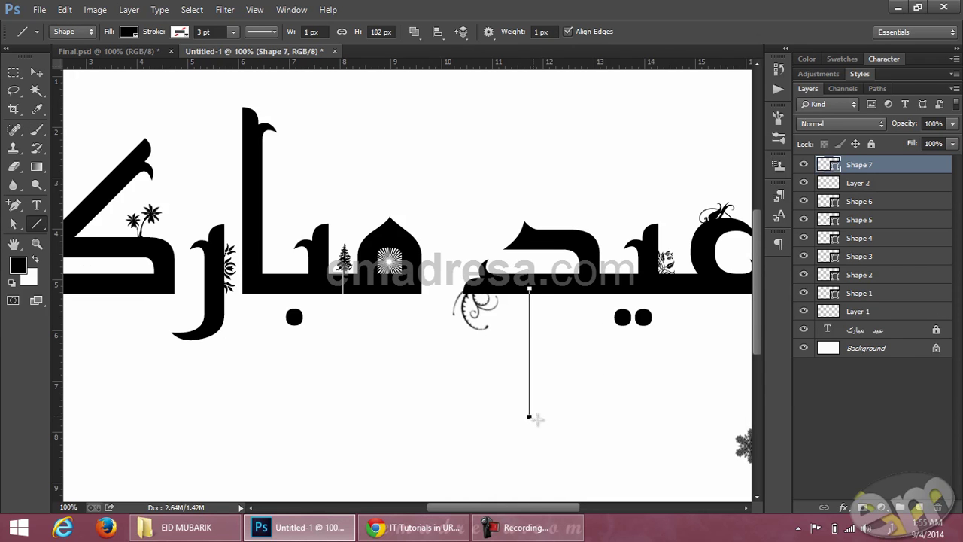
Step: Add four more vertical hanging lines of varied length to Shape 7: below م, below ا and below both ends of ک
left_click_drag(308, 364, 400, 377)
left_click_drag(496, 299, 496, 379)
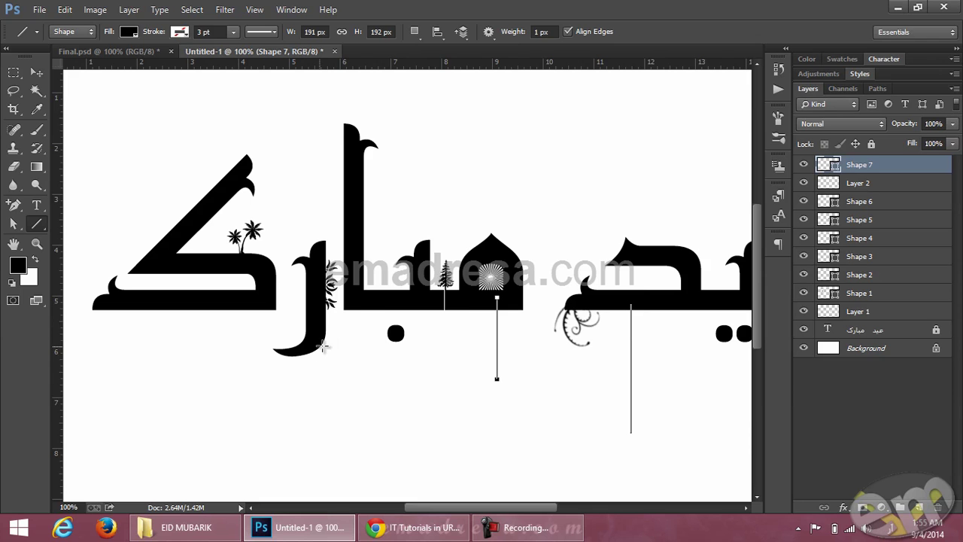
left_click_drag(356, 302, 364, 420)
left_click_drag(116, 301, 118, 371)
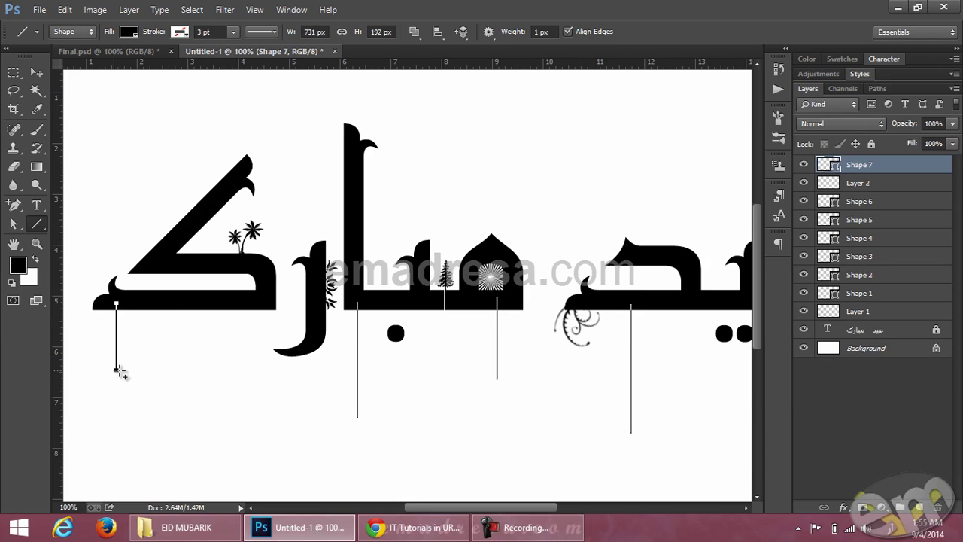
left_click_drag(257, 300, 258, 392)
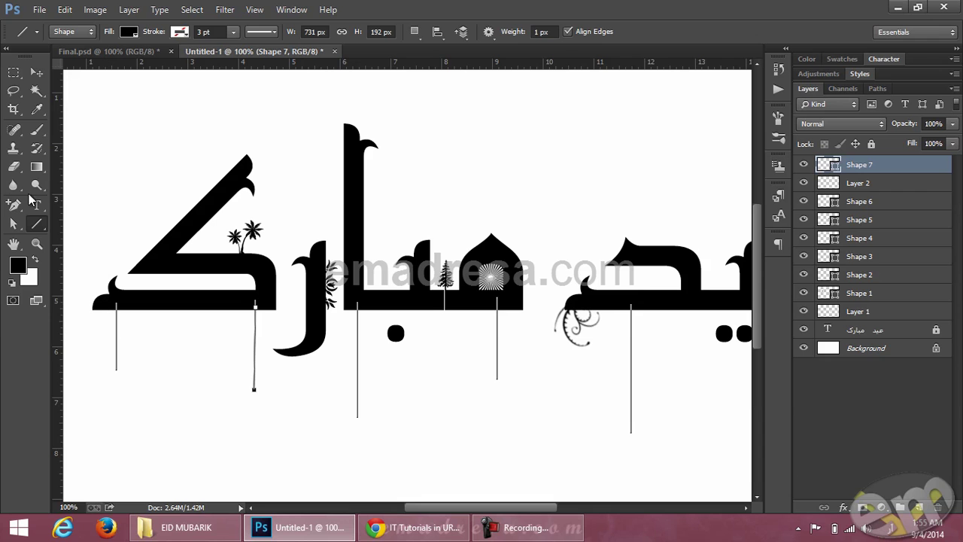
Step: On a new layer above Shape 7, stamp the 557 px snowflake brush at 40 px on the hanging line below the left end of ک
left_click(37, 130)
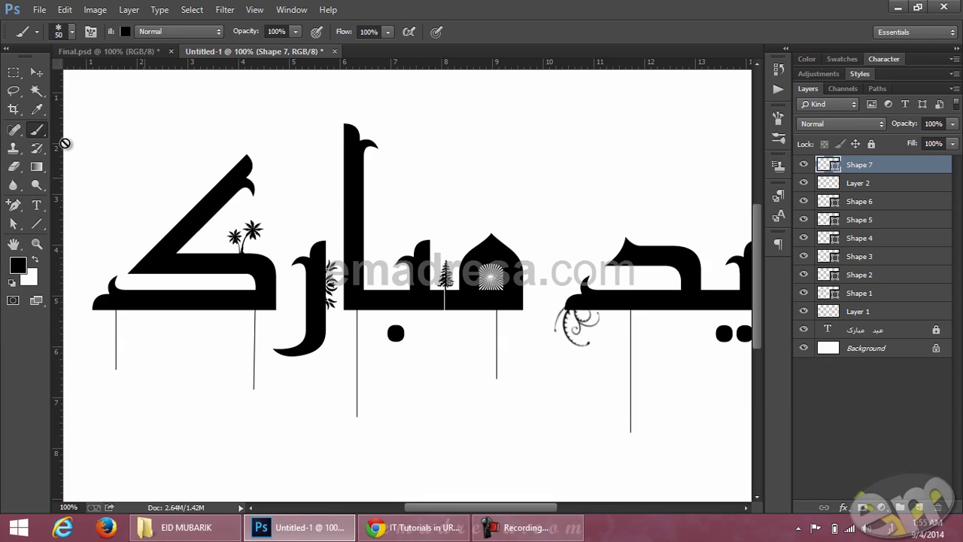
left_click(919, 507)
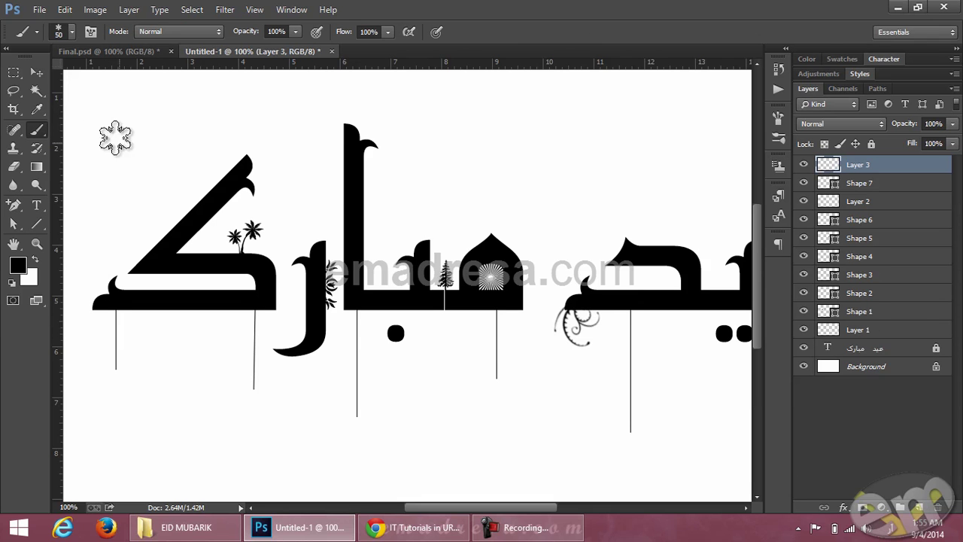
left_click(71, 30)
left_click(31, 263)
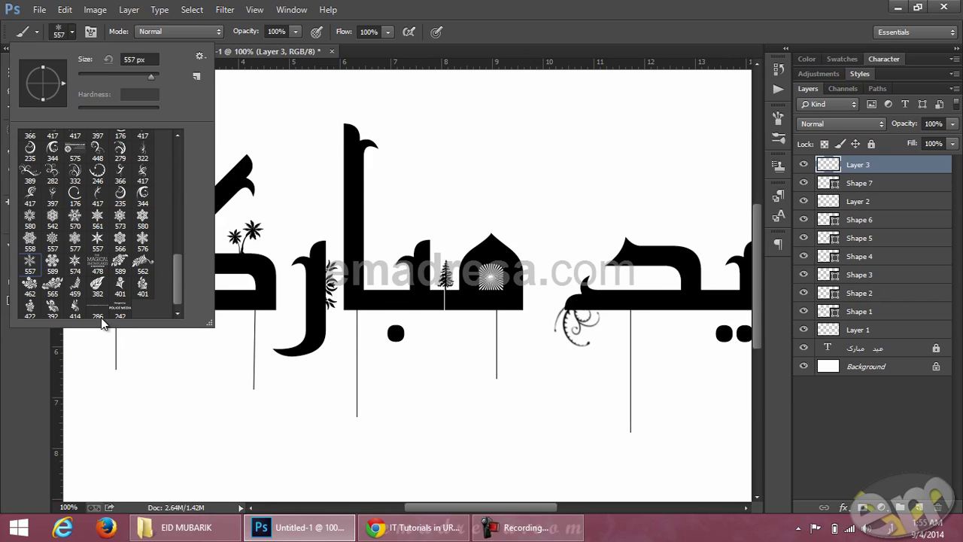
left_click(276, 53)
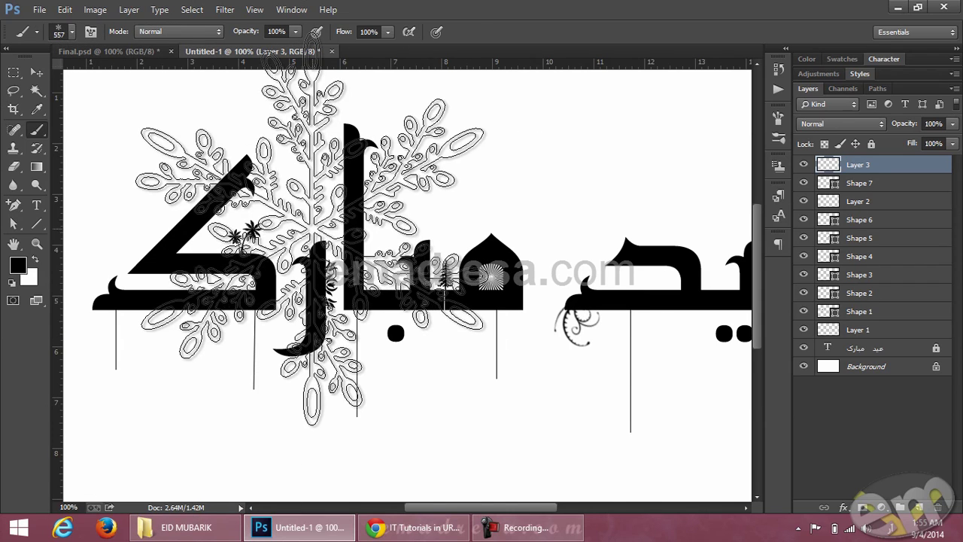
key("bracketleft")
key("bracketleft")
key("bracketleft")
key("bracketleft")
key("bracketleft")
key("bracketleft")
key("bracketleft")
key("bracketleft")
key("bracketleft")
key("bracketleft")
key("bracketleft")
key("bracketleft")
key("bracketleft")
key("bracketleft")
key("bracketleft")
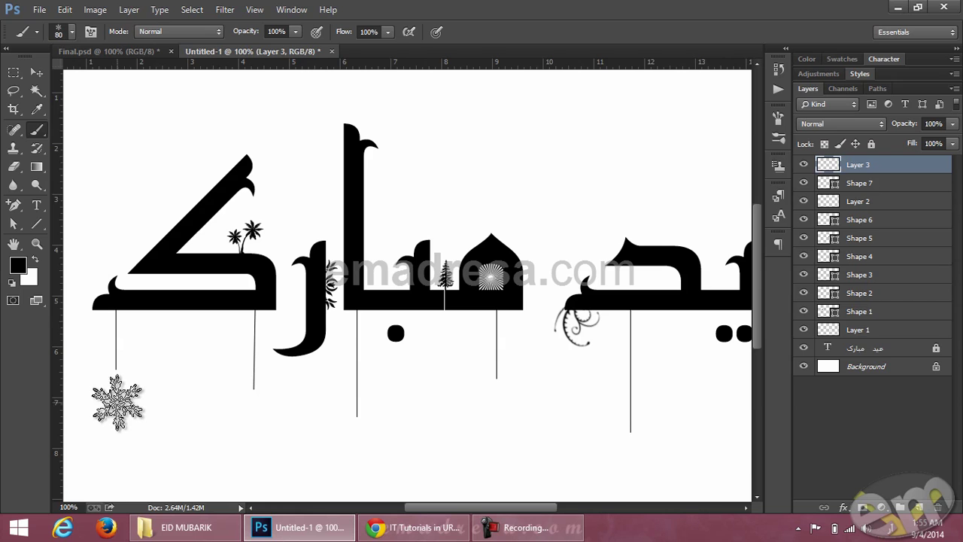
key("bracketleft")
left_click(116, 382)
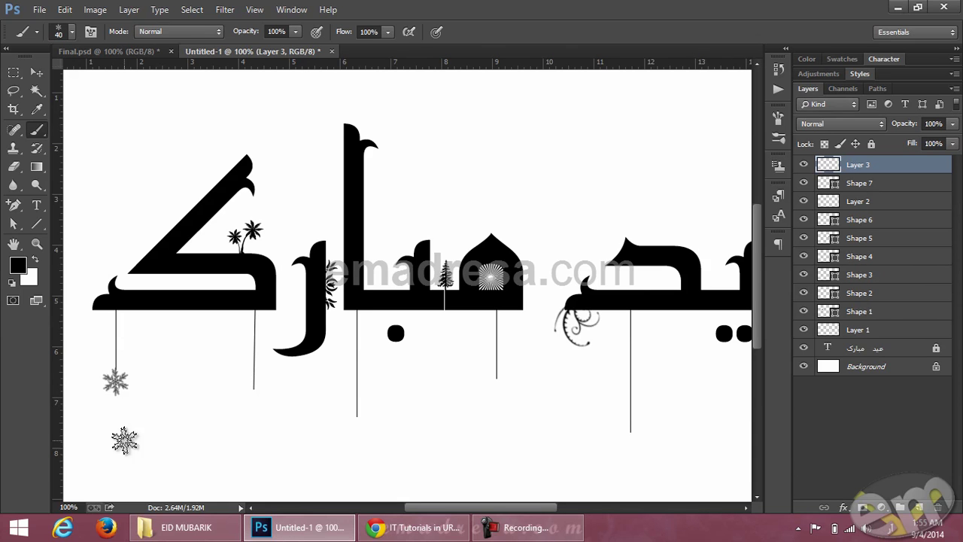
Step: Stamp the 542 px snowflake brush, reduced to 45 px, at the lower end of the line below the right end of ک
left_click(71, 33)
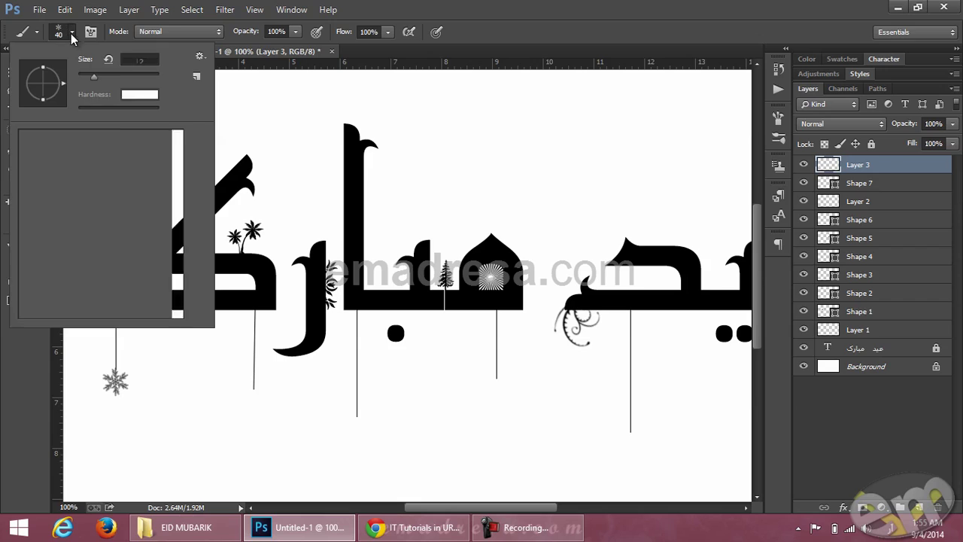
left_click(52, 218)
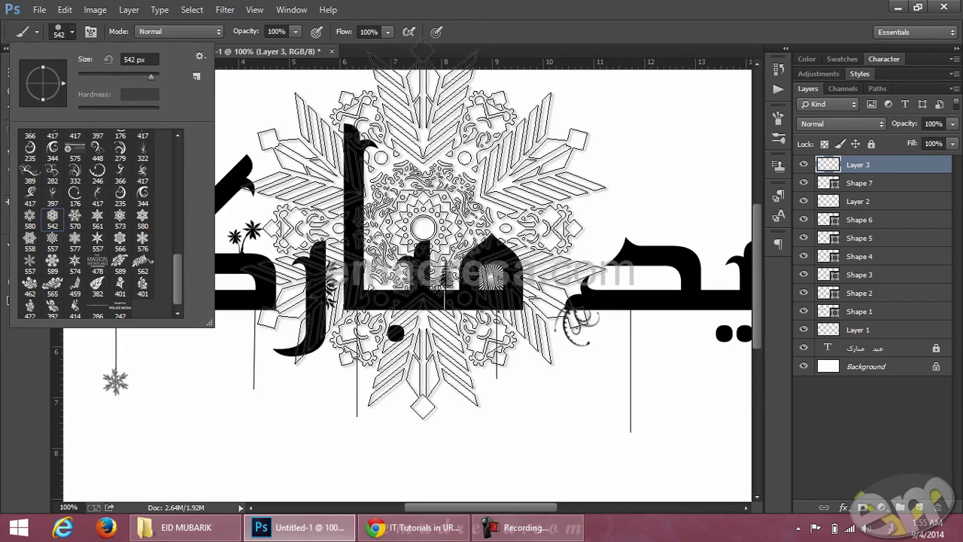
left_click(294, 54)
key("bracketleft")
key("bracketleft")
key("bracketleft")
key("bracketleft")
key("bracketleft")
key("bracketleft")
key("bracketleft")
key("bracketleft")
key("bracketleft")
key("bracketleft")
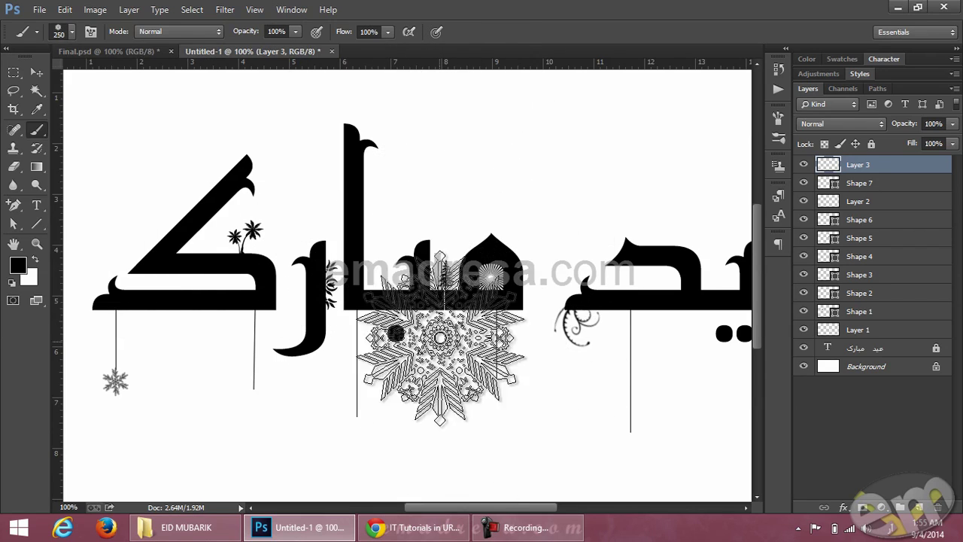
key("bracketleft")
key("bracketleft")
key("bracketleft")
key("bracketleft")
key("bracketleft")
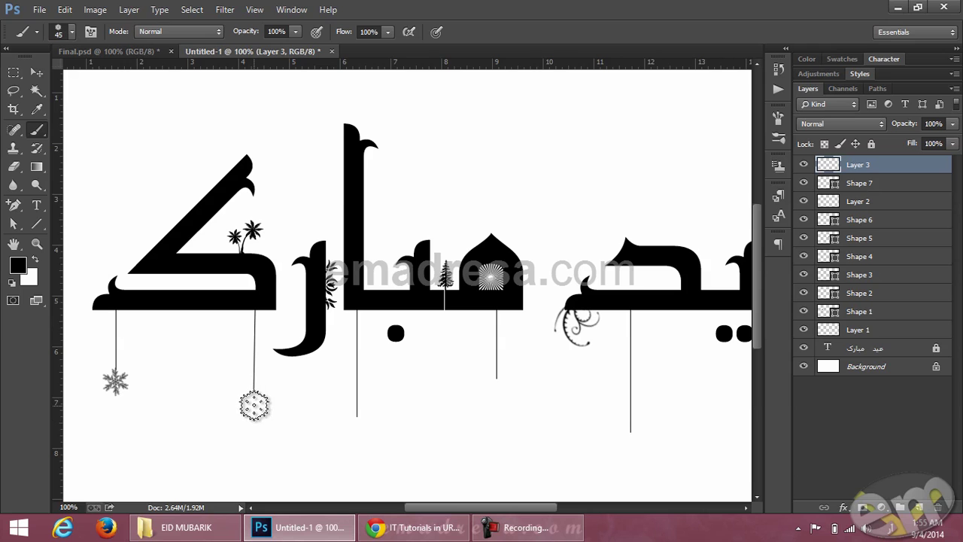
left_click(253, 404)
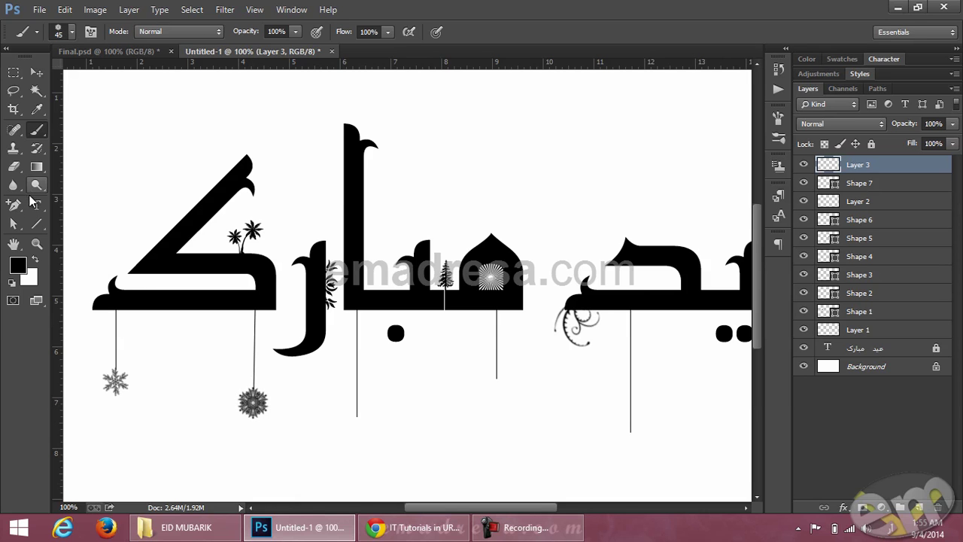
Step: Stamp the 574 px snowflake brush, reduced to 40 px, at the lower end of the hanging line below م
left_click(72, 32)
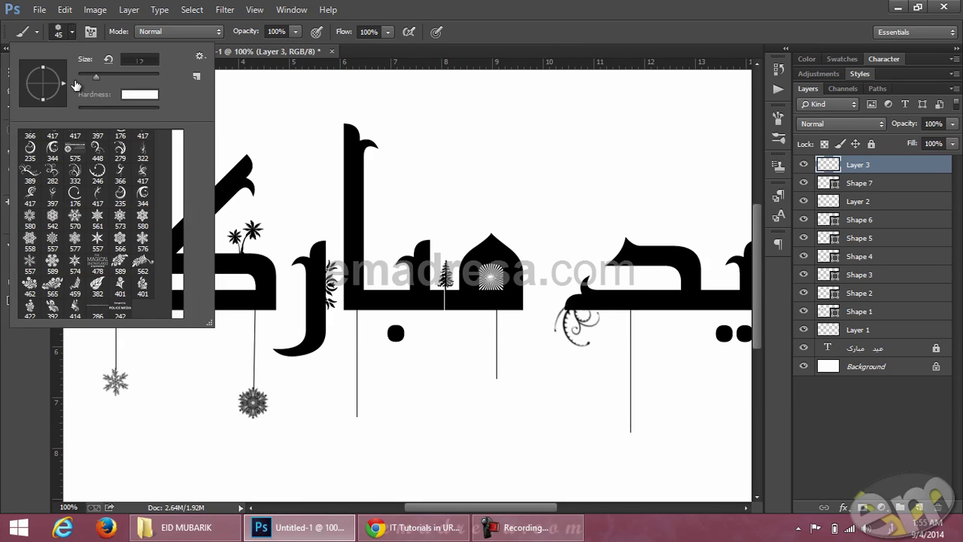
left_click(75, 263)
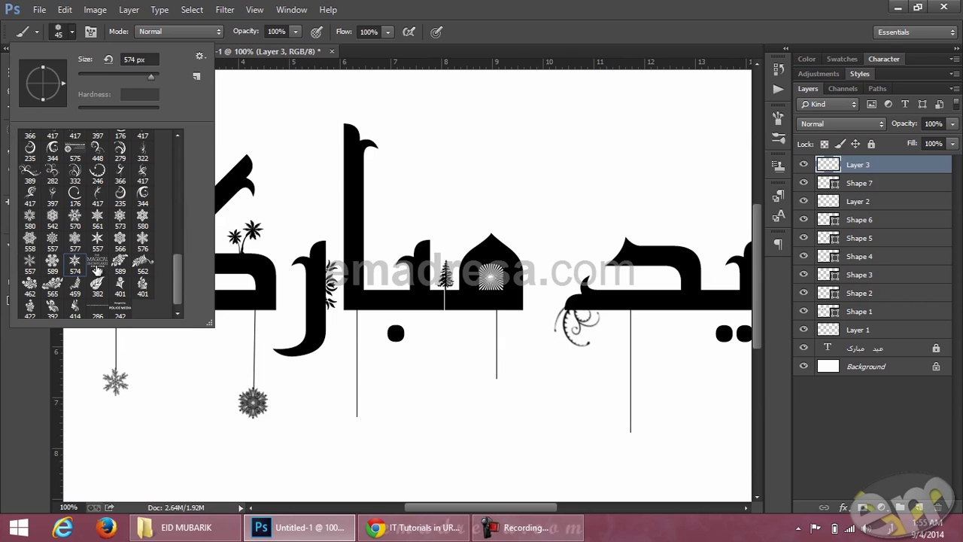
left_click(267, 47)
key("bracketleft")
key("bracketleft")
key("bracketleft")
key("bracketleft")
key("bracketleft")
key("bracketleft")
key("bracketleft")
key("bracketleft")
key("bracketleft")
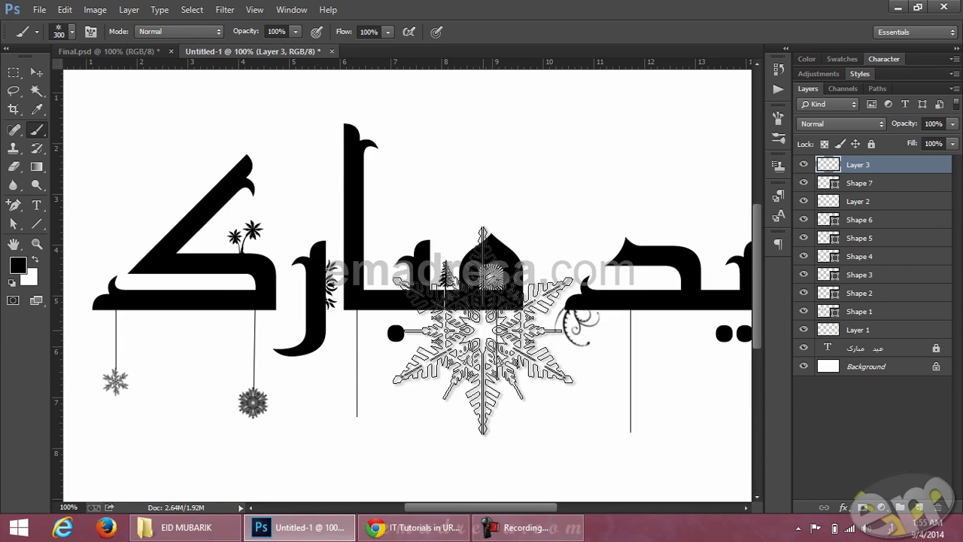
key("bracketleft")
key("bracketleft")
key("bracketleft")
key("bracketleft")
key("bracketleft")
key("bracketleft")
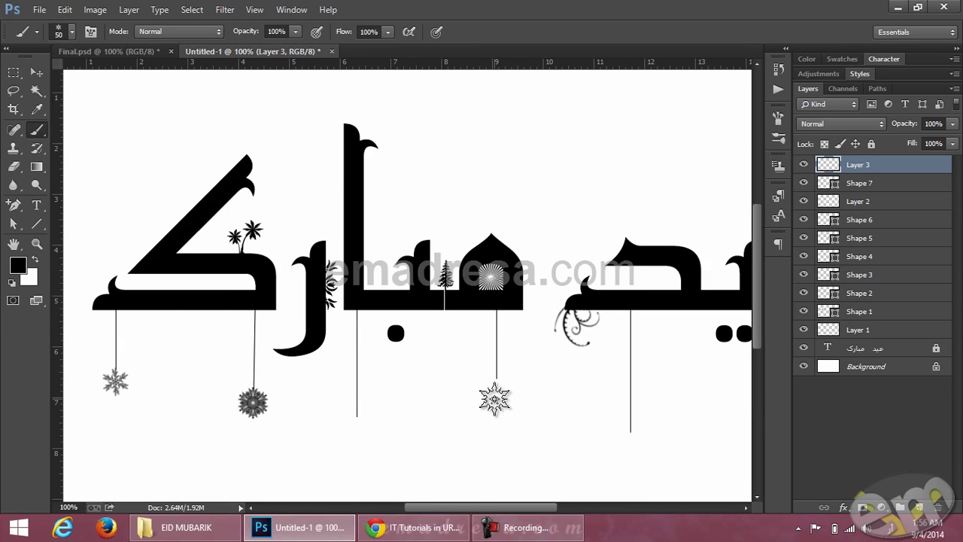
left_click(496, 388)
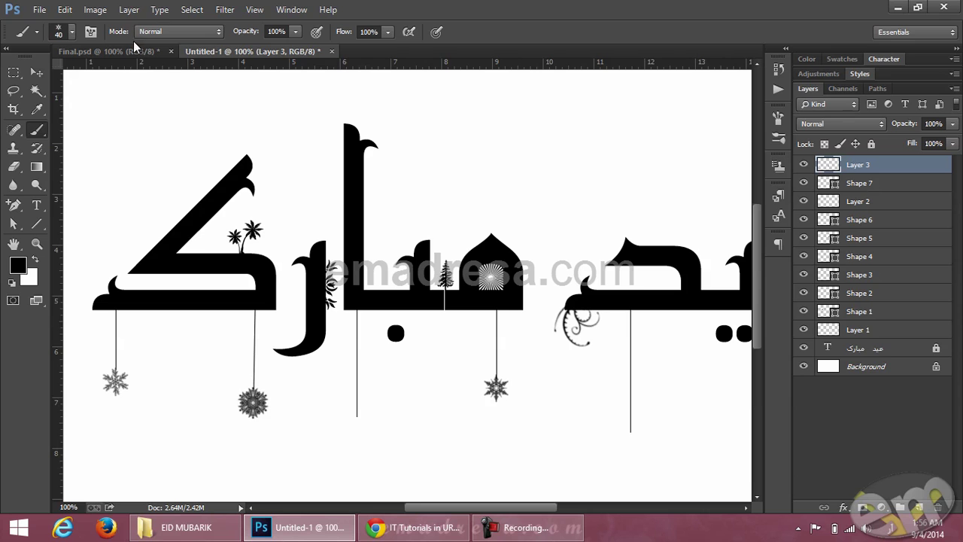
Step: Stamp the 566 px snowflake brush, reduced to 45 px, at the lower end of the hanging line below ا
left_click(73, 30)
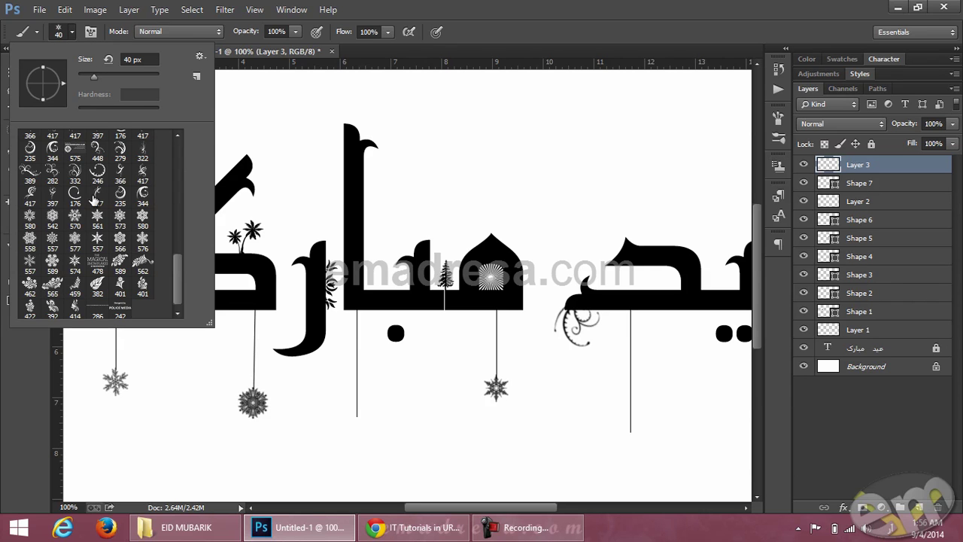
left_click(121, 245)
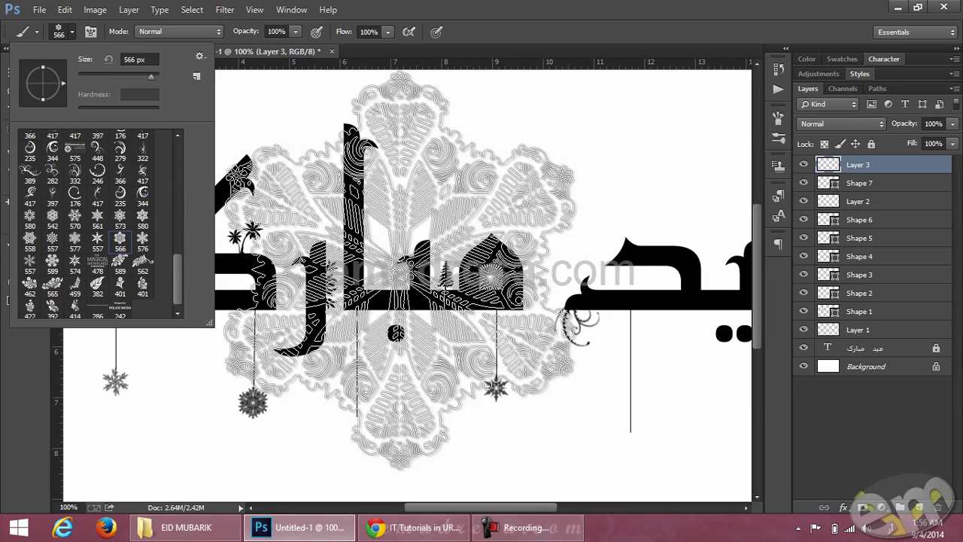
left_click(257, 49)
key("bracketleft")
key("bracketleft")
key("bracketleft")
key("bracketleft")
key("bracketleft")
key("bracketleft")
key("bracketleft")
key("bracketleft")
key("bracketleft")
key("bracketleft")
key("bracketleft")
key("bracketleft")
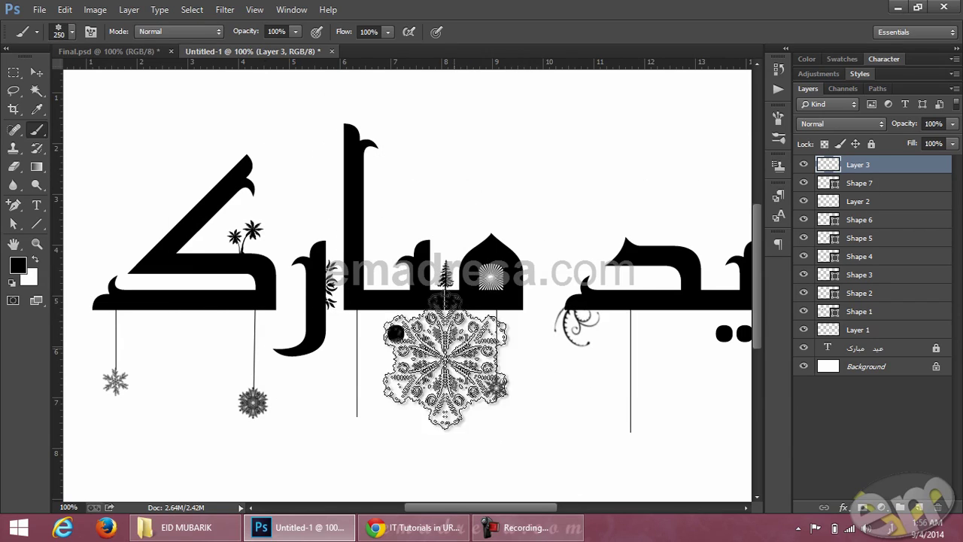
key("bracketleft")
key("bracketleft")
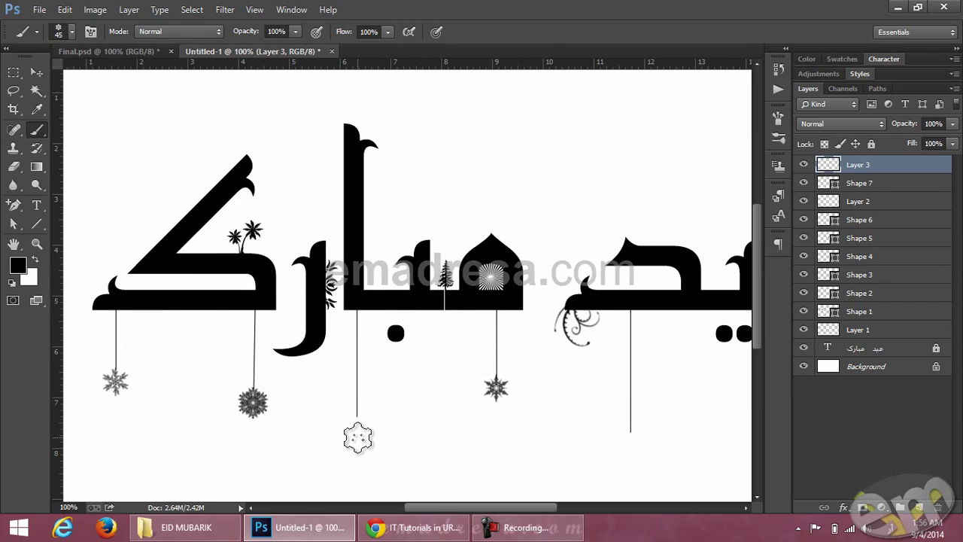
left_click(357, 428)
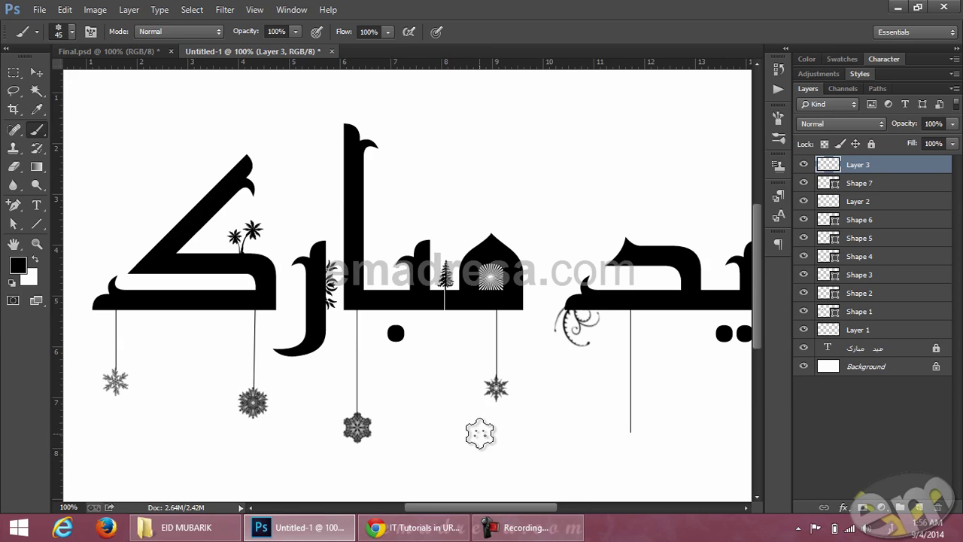
Step: Stamp the 561 px snowflake brush, reduced to 45 px, at the lower end of the hanging line below د
left_click_drag(455, 383, 357, 358)
left_click_drag(465, 339, 333, 344)
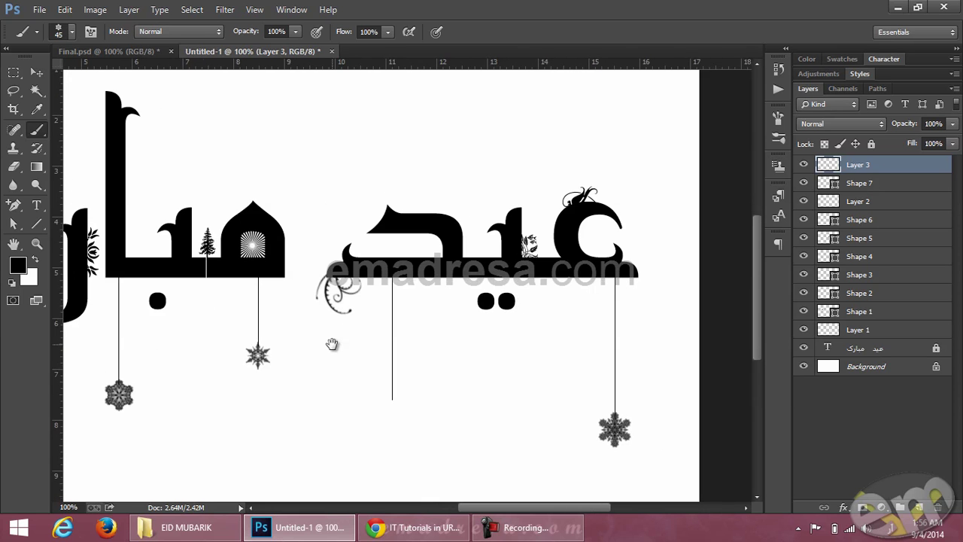
left_click(73, 33)
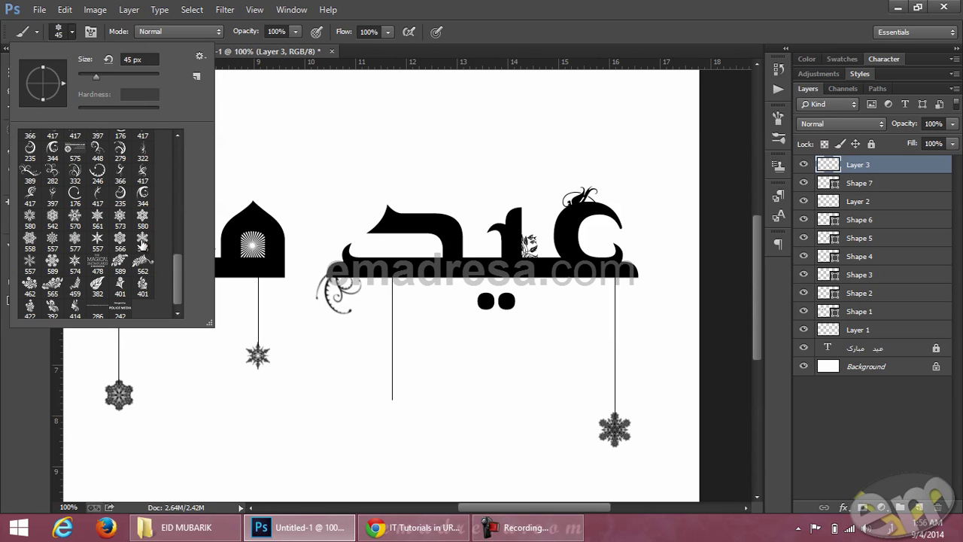
left_click(99, 216)
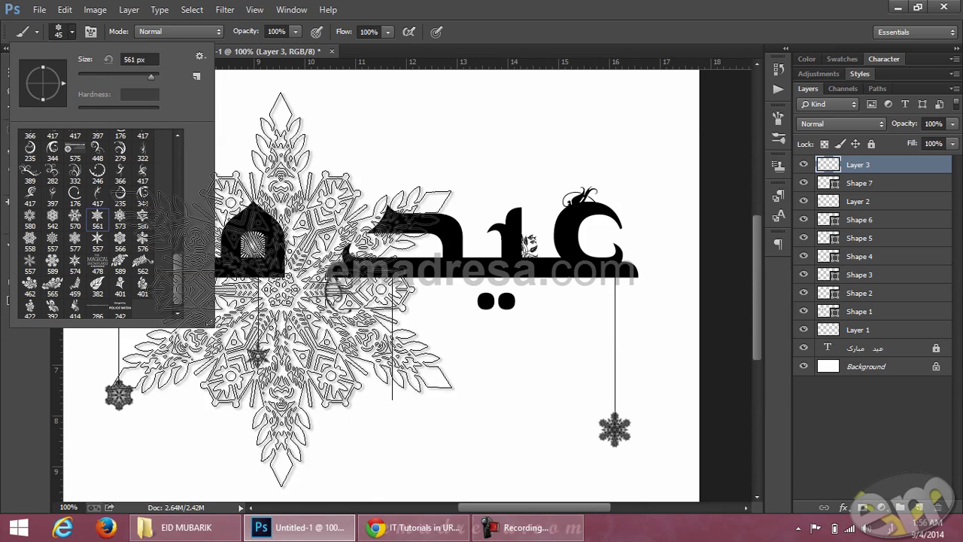
left_click(263, 49)
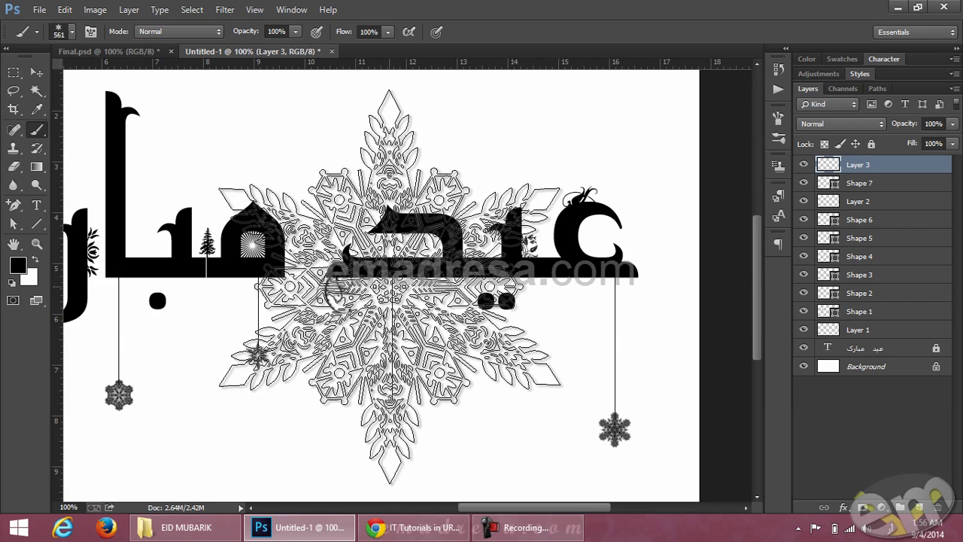
key("bracketleft")
key("bracketleft")
key("bracketleft")
key("bracketleft")
key("bracketleft")
key("bracketleft")
key("bracketleft")
key("bracketleft")
key("bracketleft")
key("bracketleft")
key("bracketleft")
key("bracketleft")
key("bracketleft")
key("bracketleft")
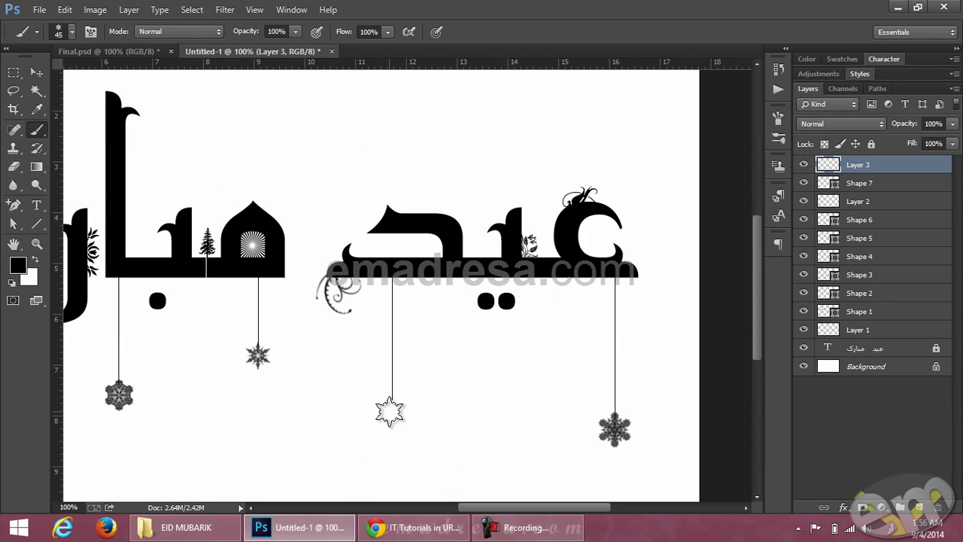
left_click(392, 412)
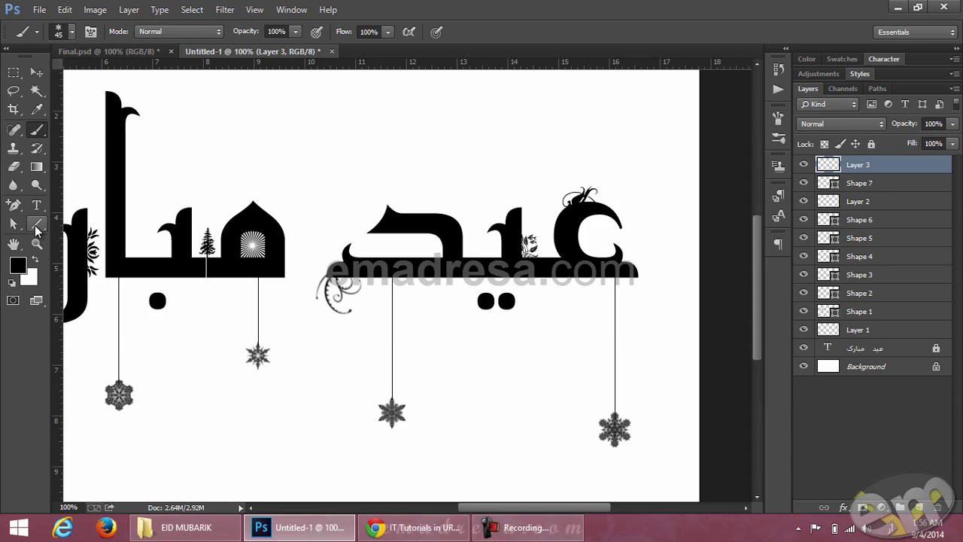
Step: Choose the 332 px swirl brush and add a new layer above the snowflake layer
left_click(32, 74)
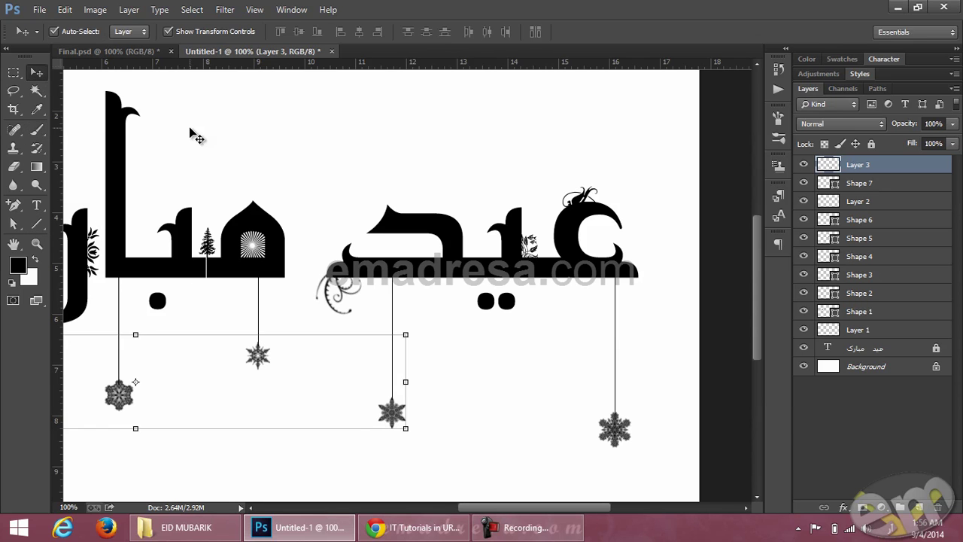
mouse_move(231, 137)
left_mouse_down()
mouse_move(370, 190)
mouse_move(431, 196)
left_mouse_up()
key("b")
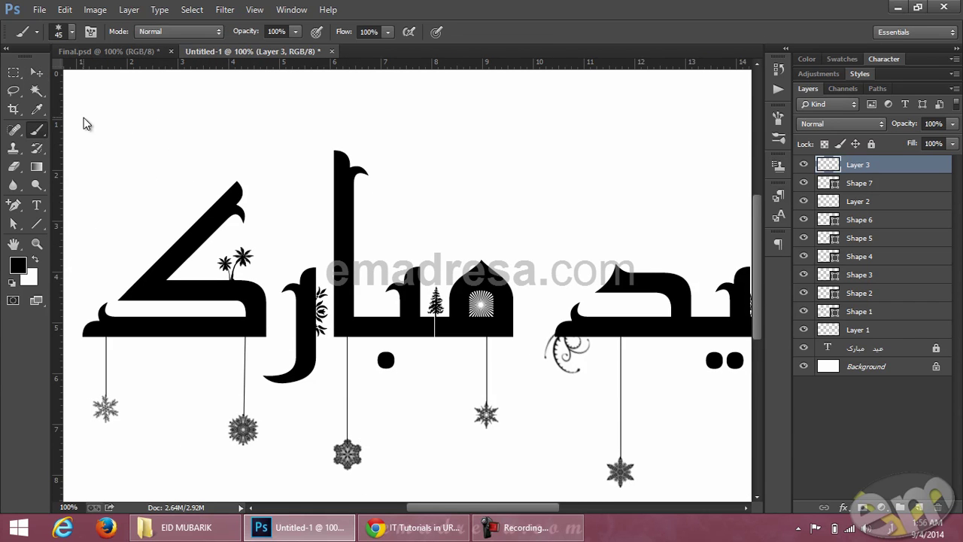
left_click(73, 31)
scroll(89, 205, "up", 2)
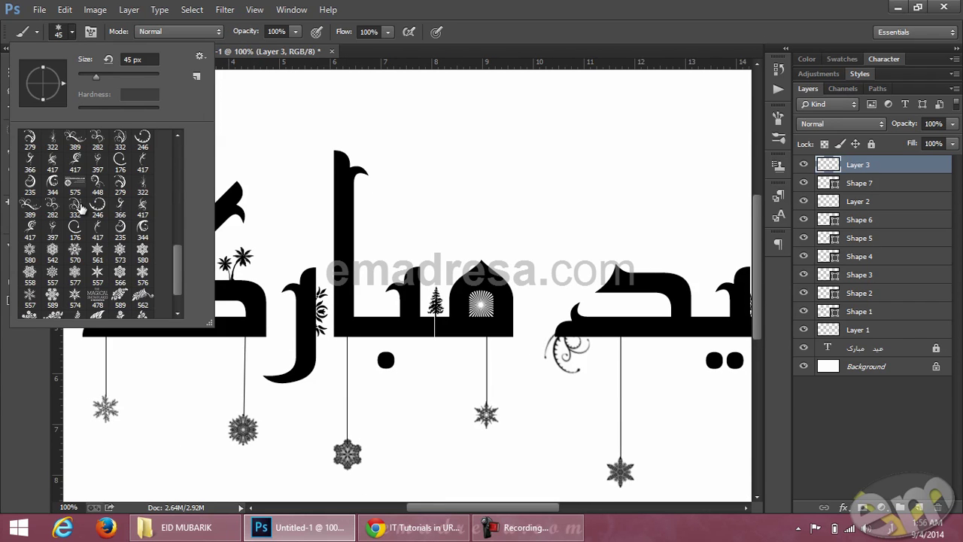
scroll(81, 214, "up", 1)
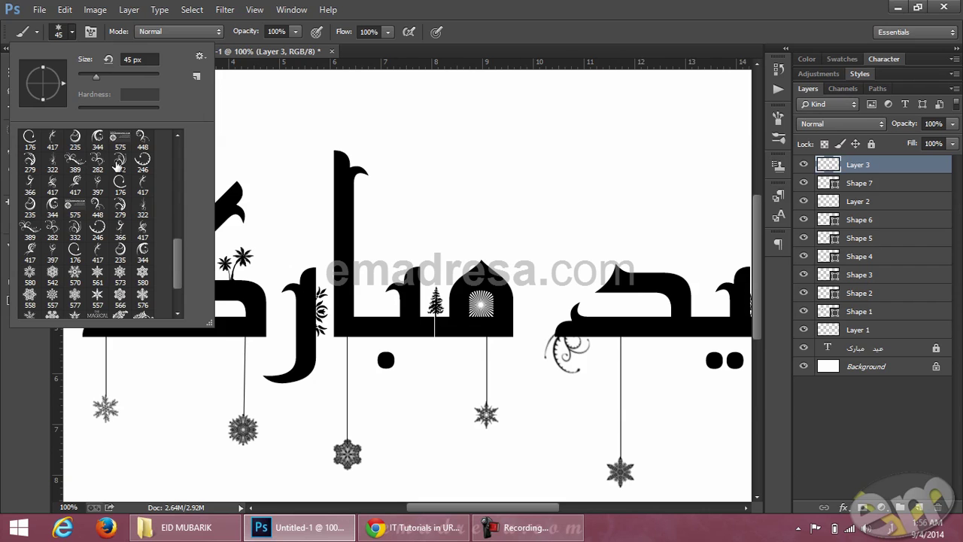
left_click(120, 161)
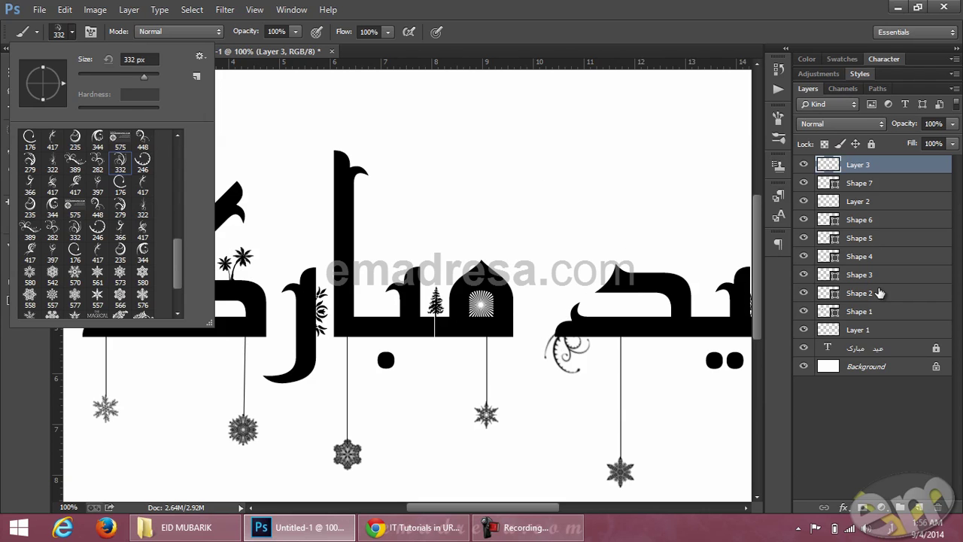
left_click(916, 507)
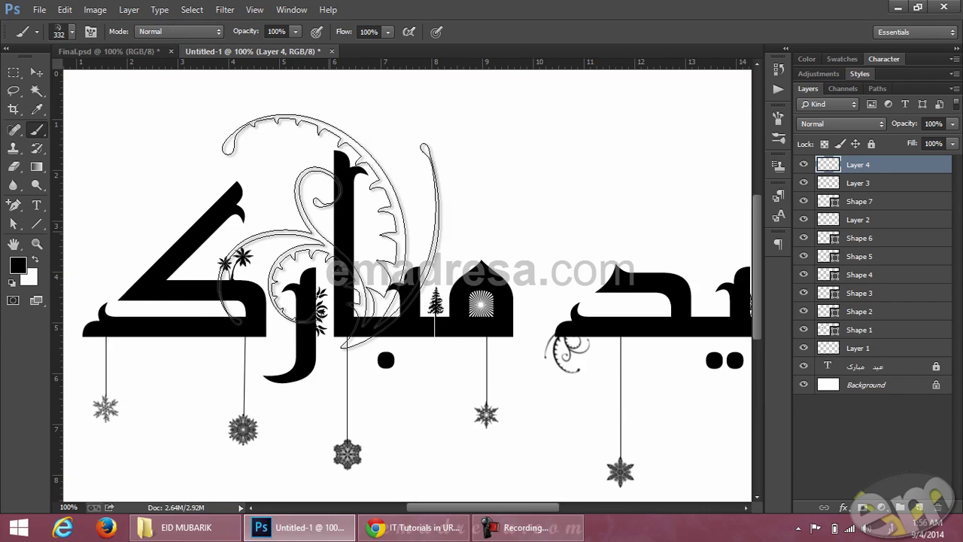
Step: Stamp the 282 px swirl brush, reduced to 80 px, once in the blank area above م
left_click(72, 33)
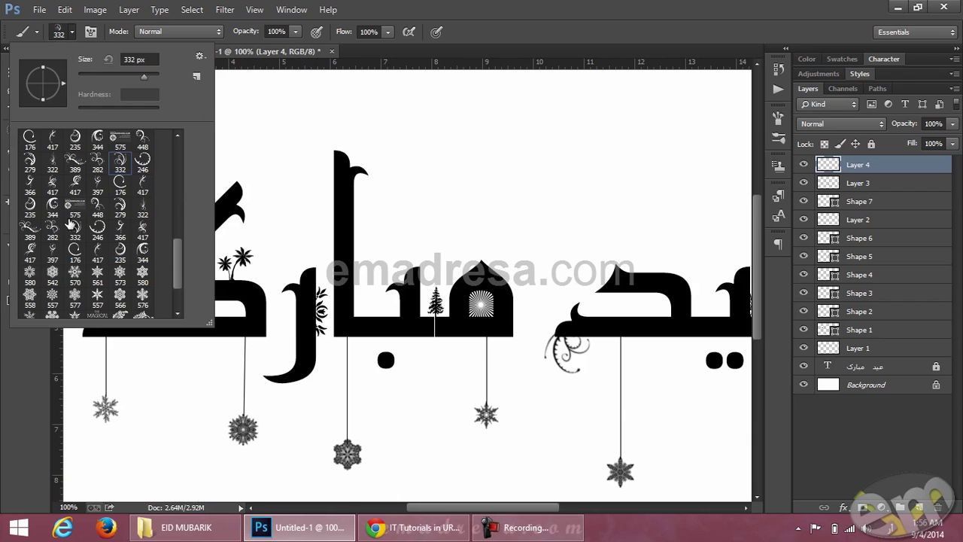
left_click(53, 238)
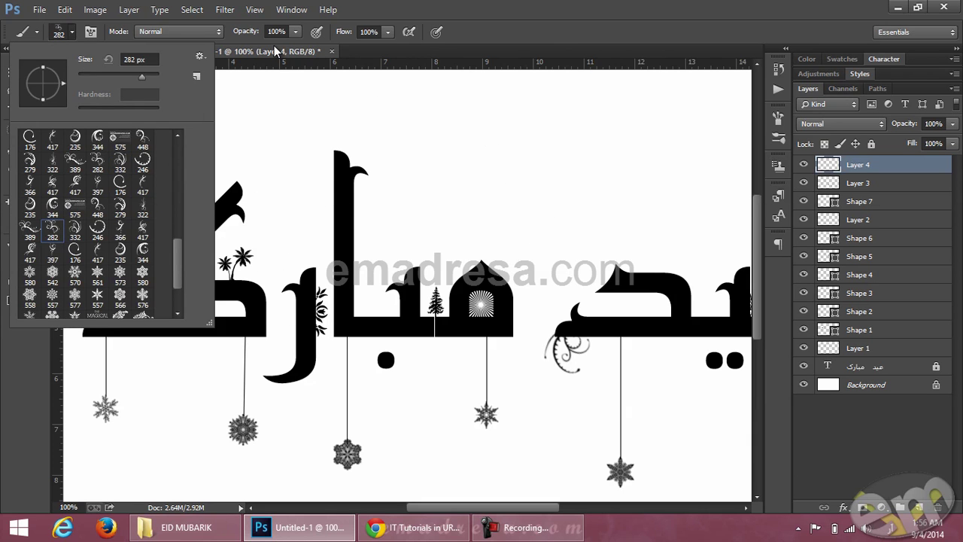
left_click(274, 45)
key("bracketleft")
key("bracketleft")
key("bracketleft")
key("bracketleft")
key("bracketleft")
key("bracketleft")
key("bracketleft")
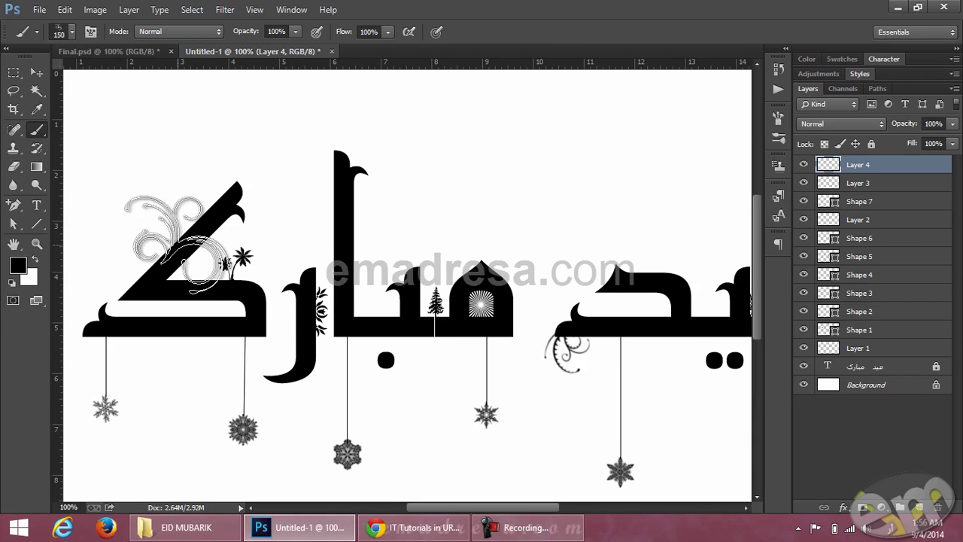
key("bracketleft")
left_click(490, 142)
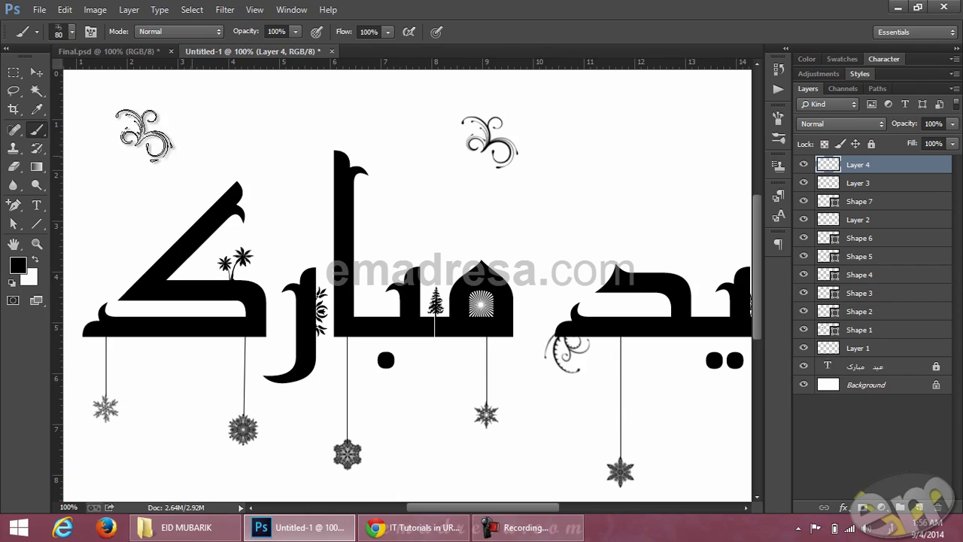
Step: Rotate the stamped swirl so its curls point upward and move it against the outer lower part of ک's slanted stroke
left_click(36, 72)
left_click_drag(530, 181, 516, 125)
double_click(488, 150)
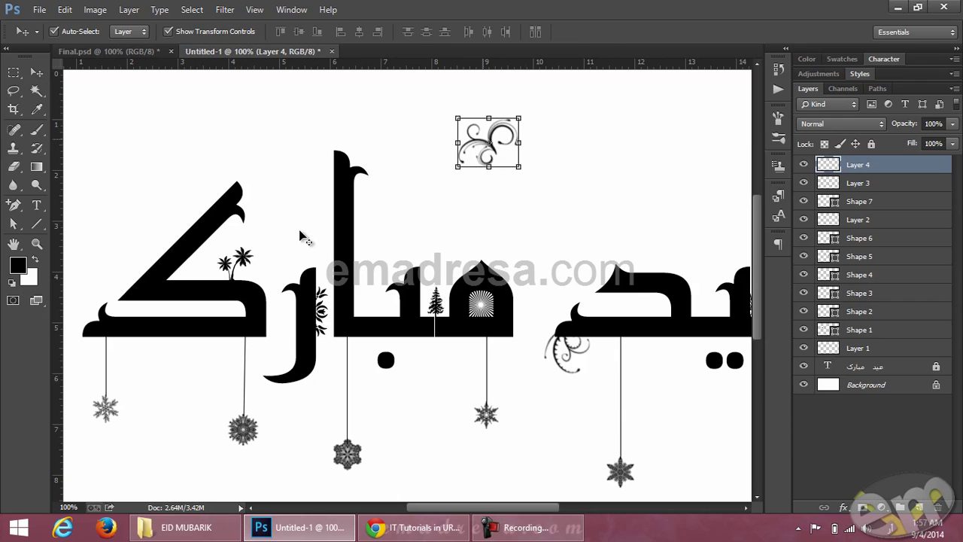
key("ctrl+t")
double_click(490, 143)
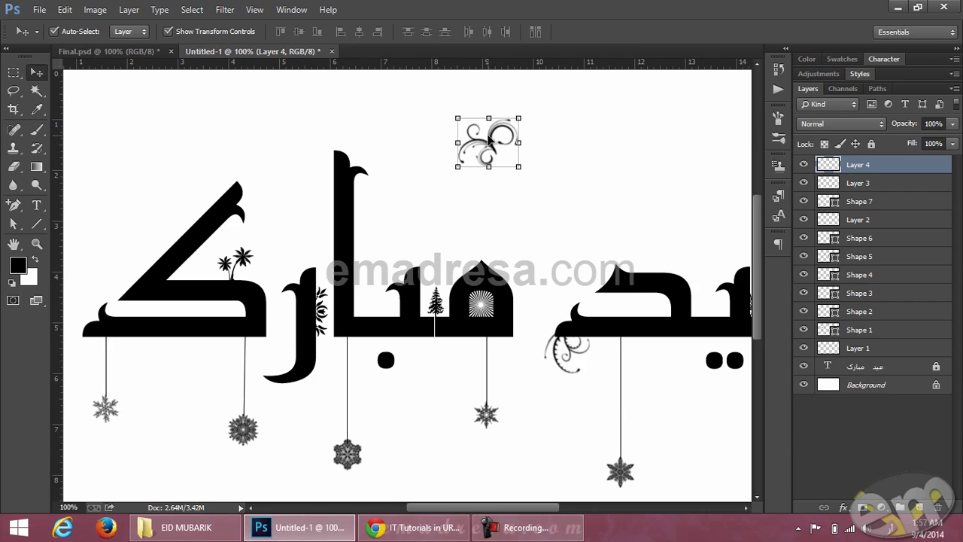
left_click_drag(482, 141, 136, 270)
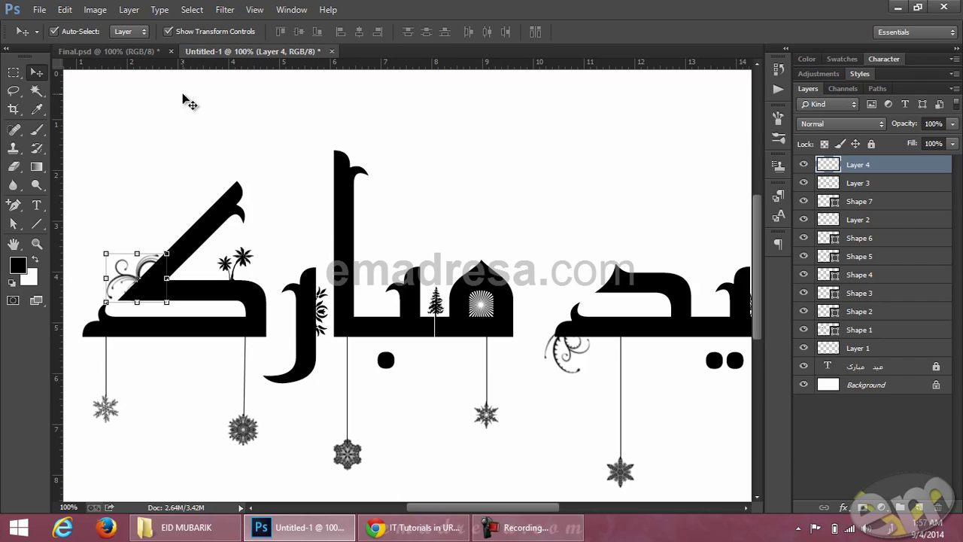
Step: Draw the upright leafy plant custom shape, about 42 x 42 px, standing on the upper edge of د
left_click_drag(37, 223, 122, 294)
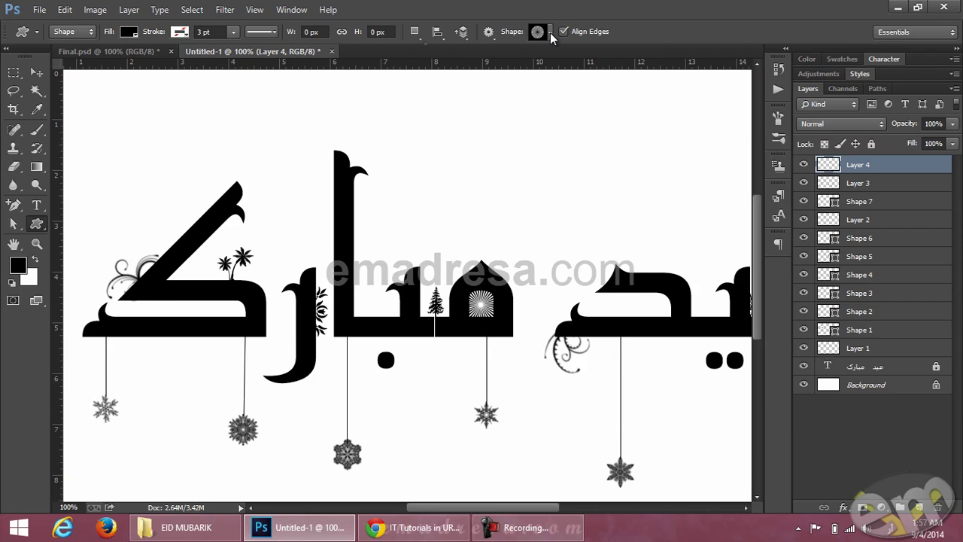
left_click(550, 32)
scroll(553, 263, "down", 3)
scroll(556, 274, "down", 2)
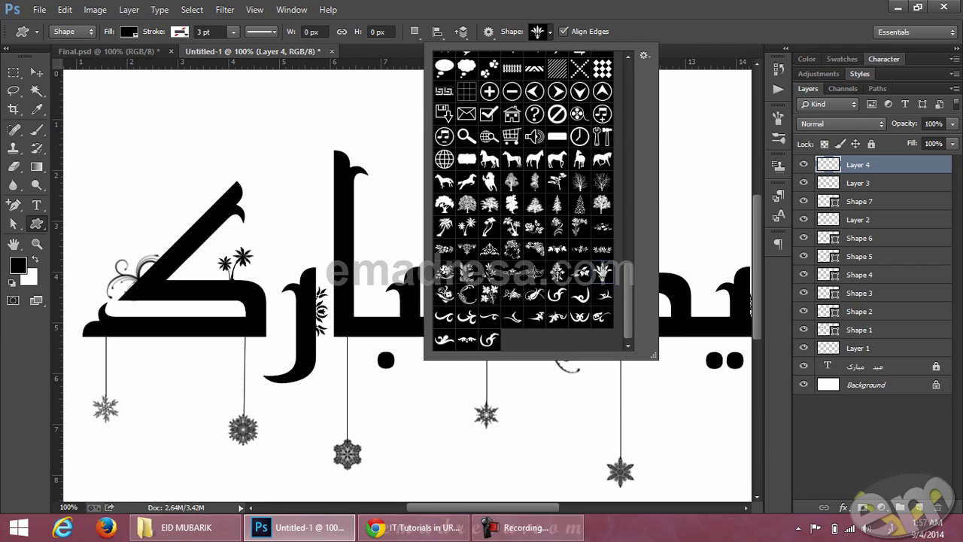
double_click(603, 270)
left_click_drag(615, 240, 504, 238)
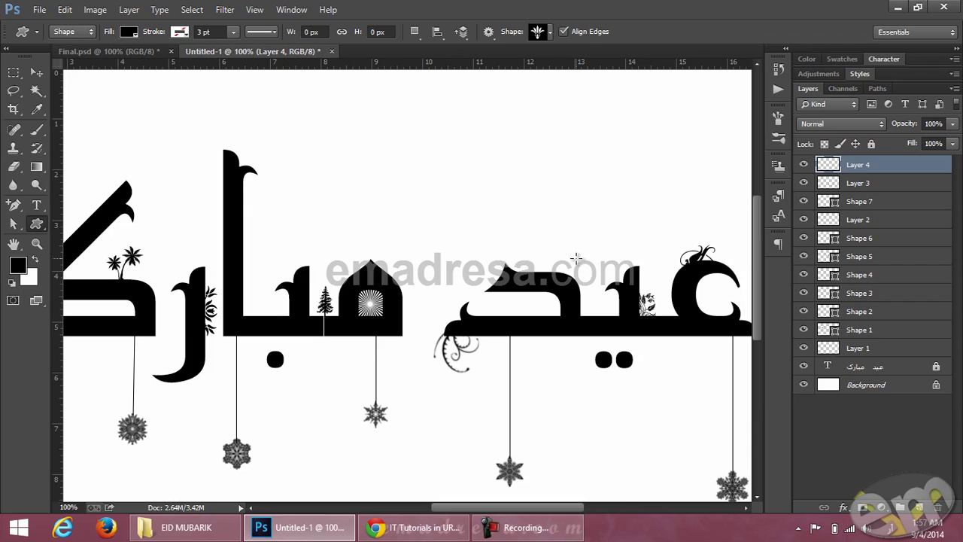
left_click_drag(571, 284, 550, 236)
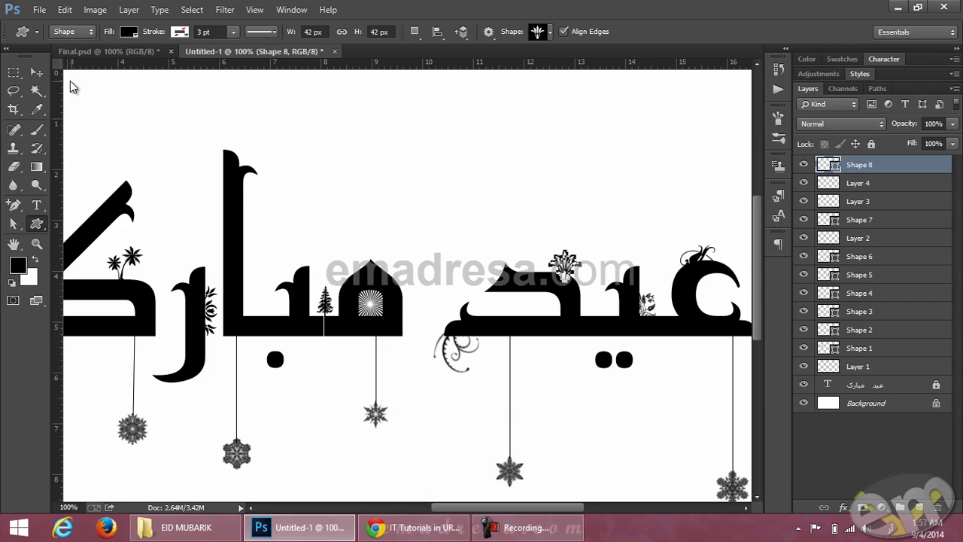
left_click(36, 72)
Step: Check Final.psd and draw the slim crescent moon custom shape, about 59 x 62 px, at the tip of د
left_click(105, 51)
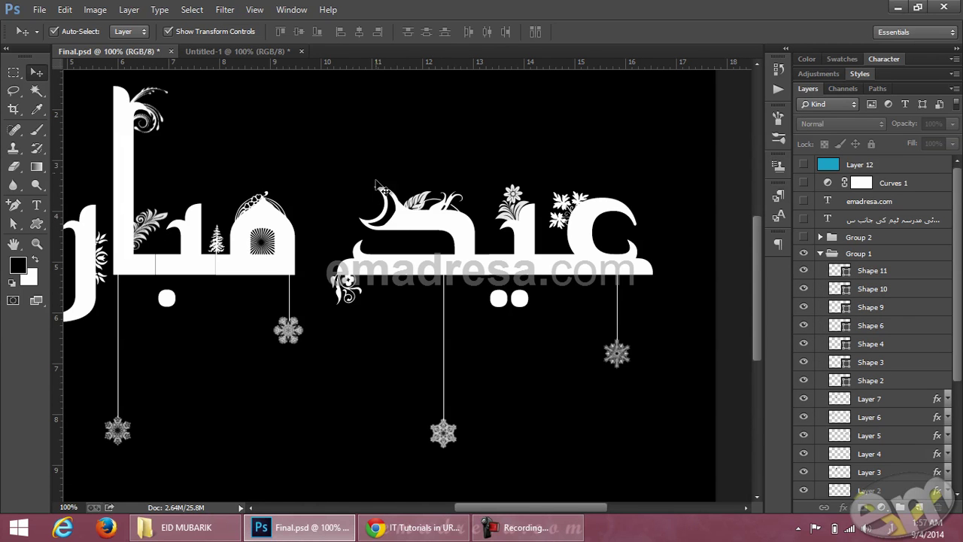
left_click(271, 52)
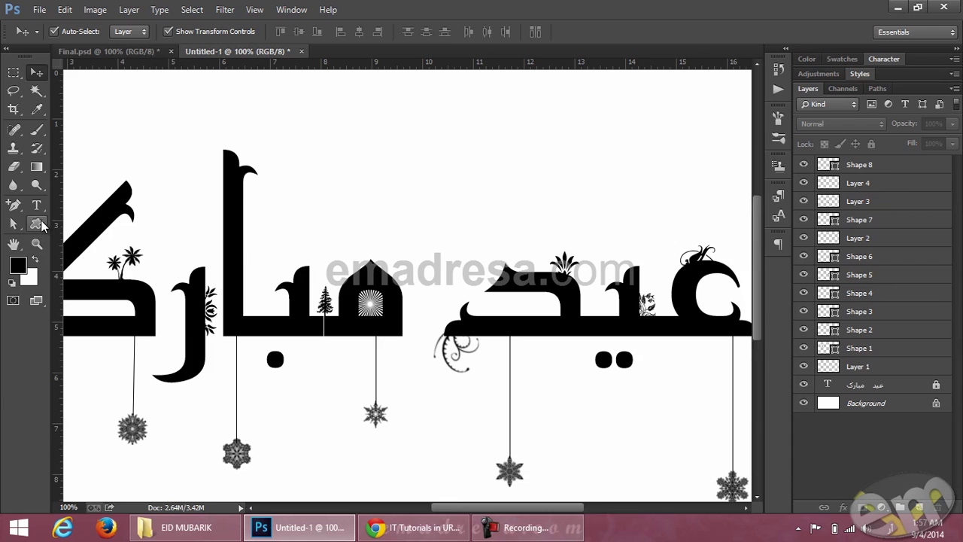
left_click(36, 224)
left_click(91, 293)
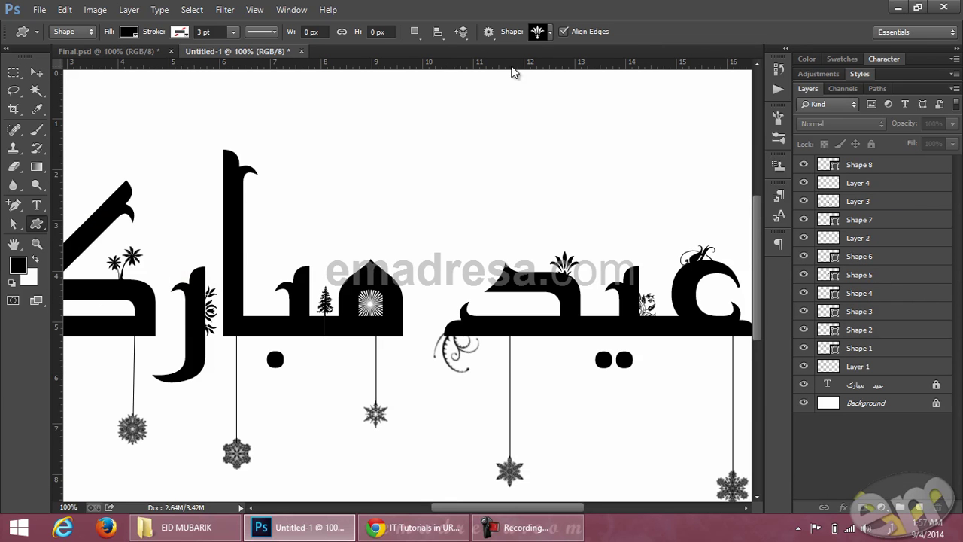
left_click(550, 33)
scroll(543, 217, "up", 3)
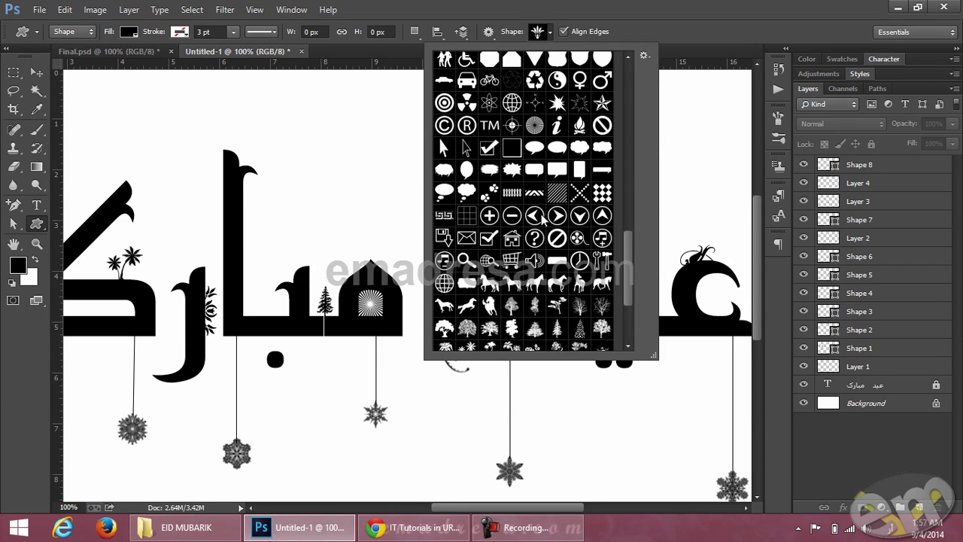
scroll(542, 217, "up", 5)
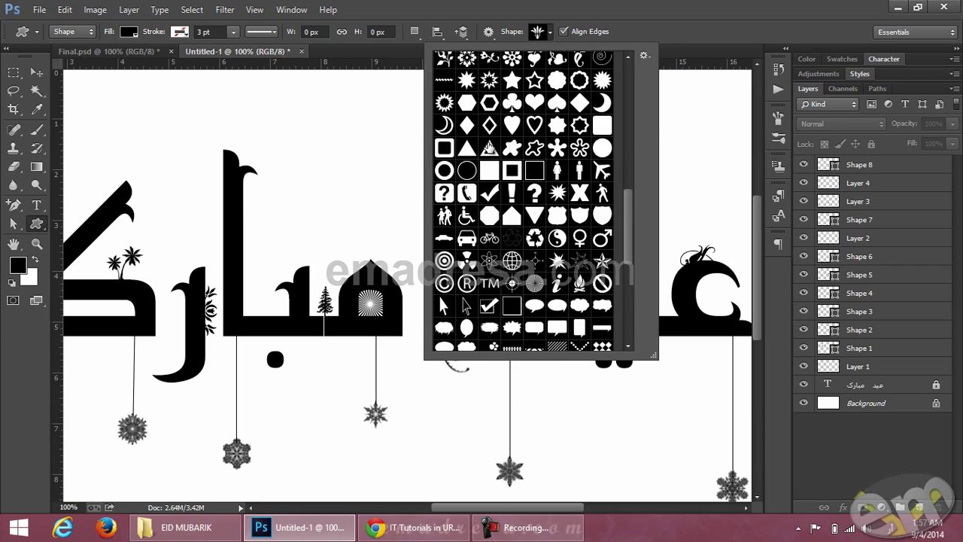
double_click(444, 124)
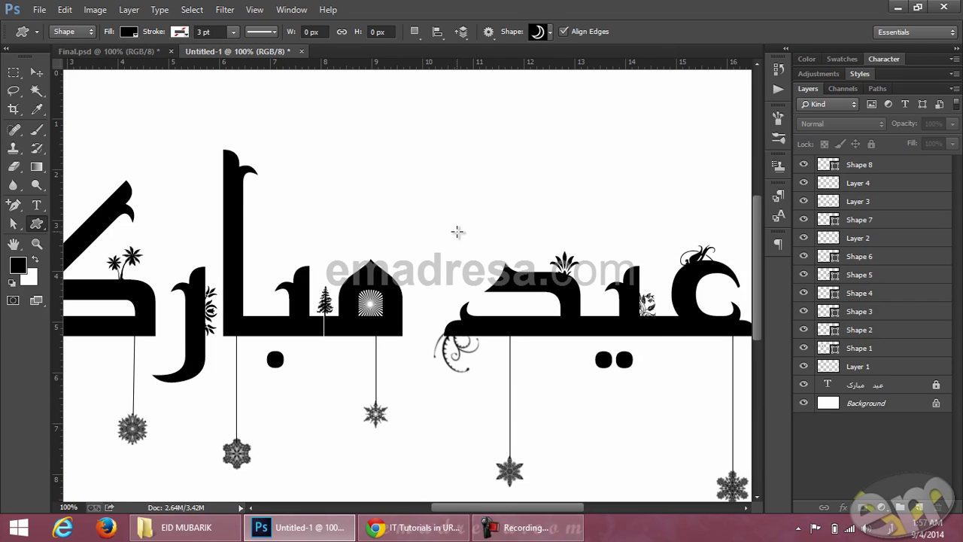
left_click_drag(454, 234, 511, 292)
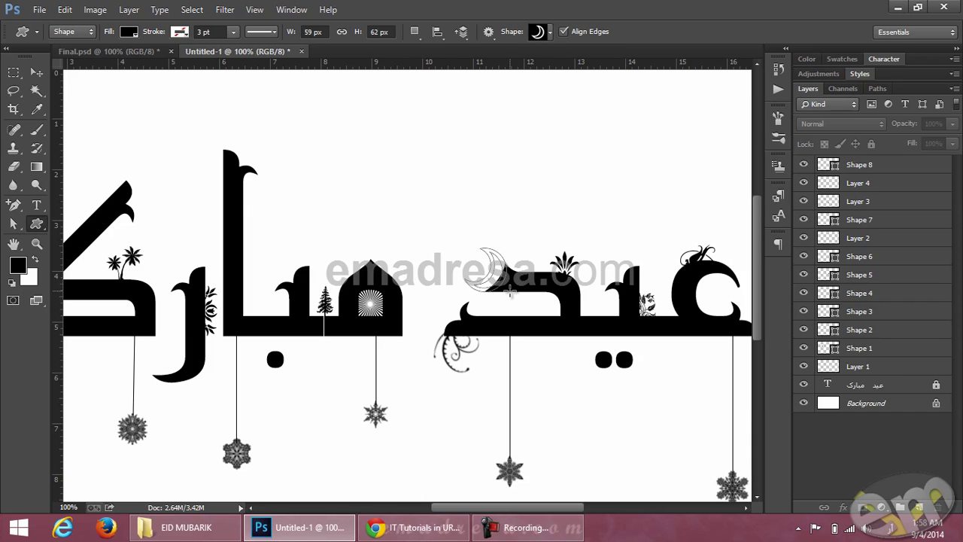
left_click(37, 72)
left_click(452, 221)
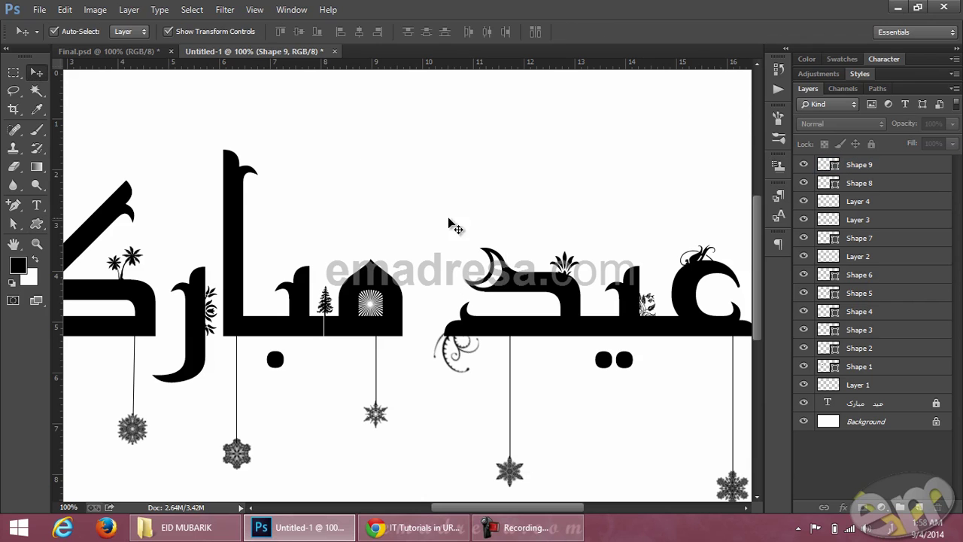
Step: Compare the design with Final.psd and draw the flower-and-vine custom shape as a new ornament
left_click(142, 50)
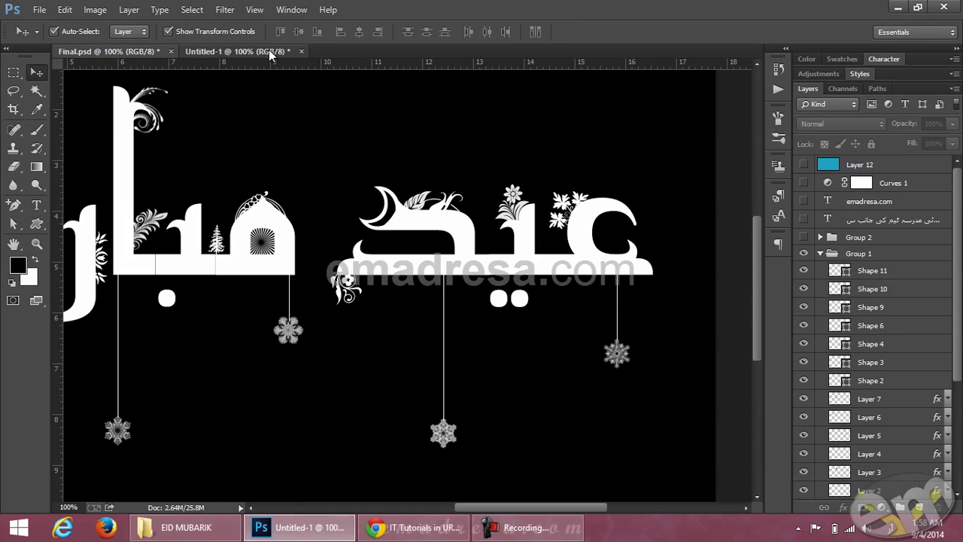
left_click(269, 50)
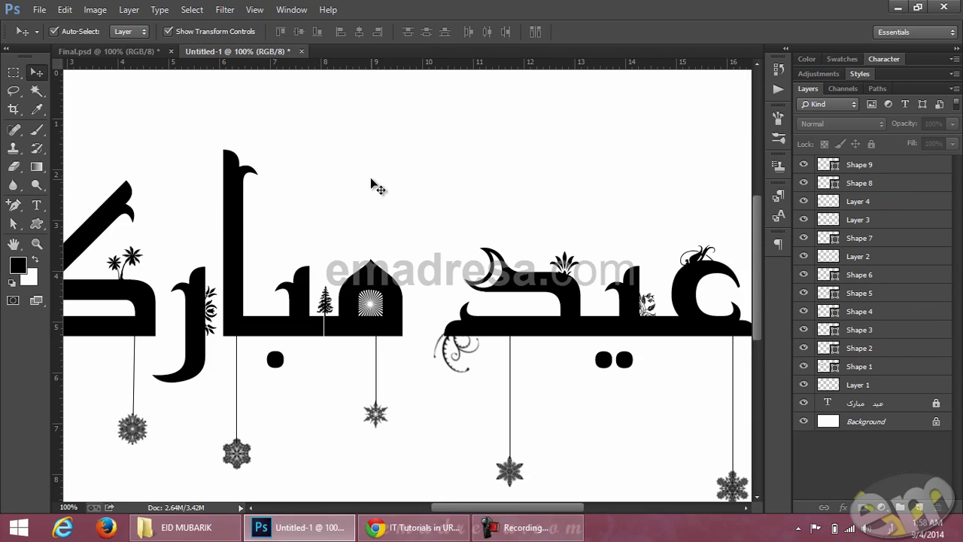
left_click(164, 49)
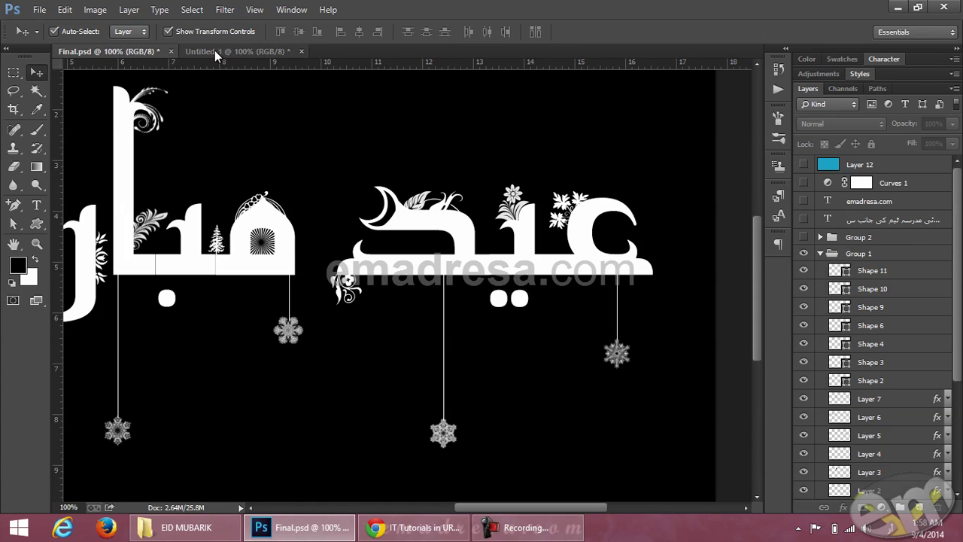
left_click(248, 50)
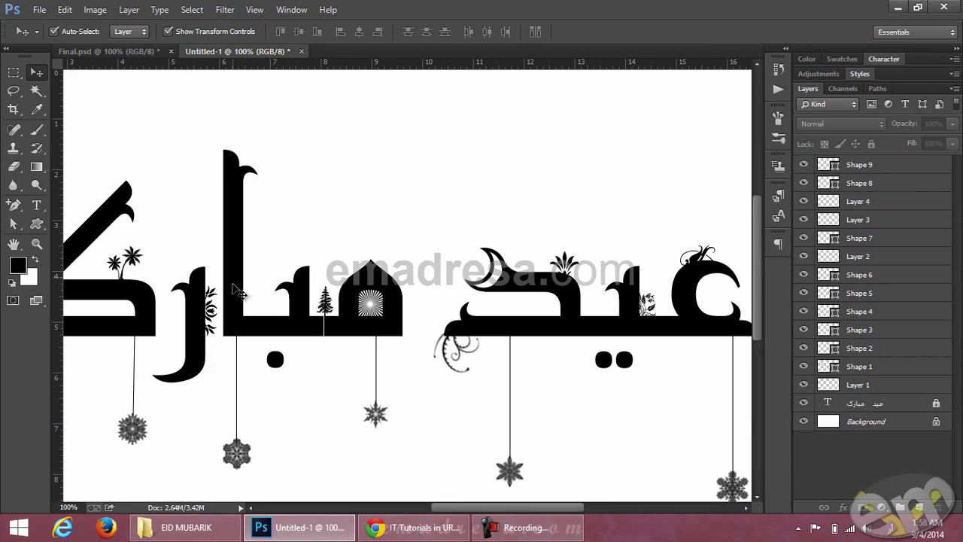
left_click(36, 224)
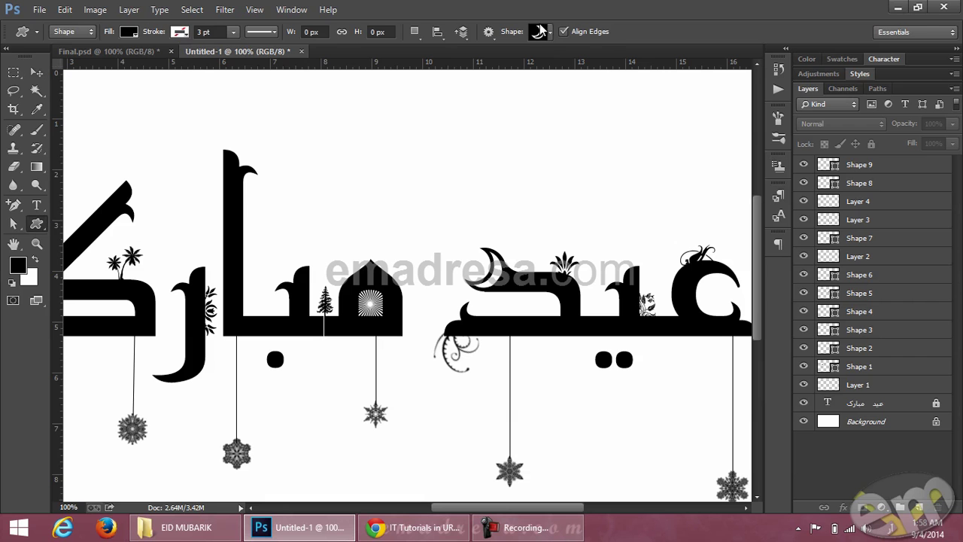
left_click(550, 32)
scroll(558, 237, "down", 10)
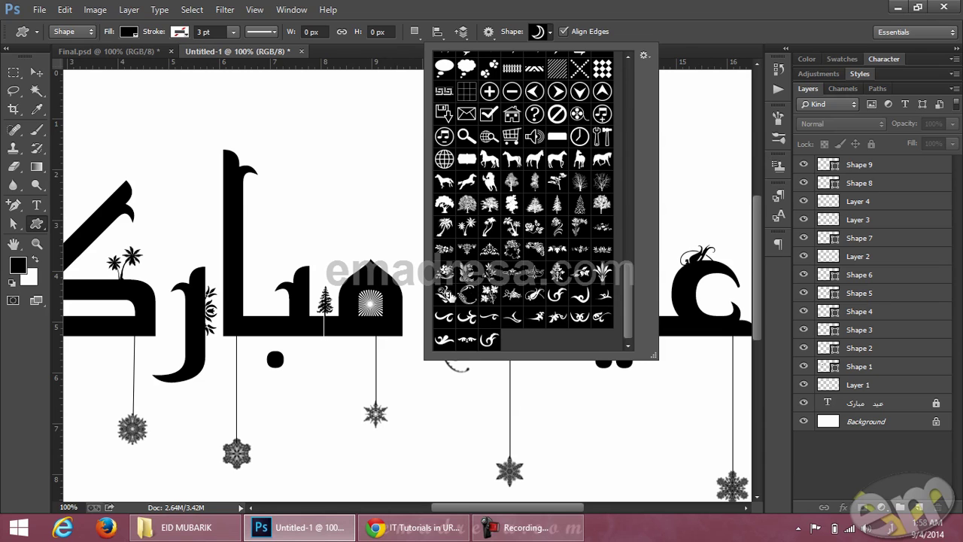
double_click(461, 310)
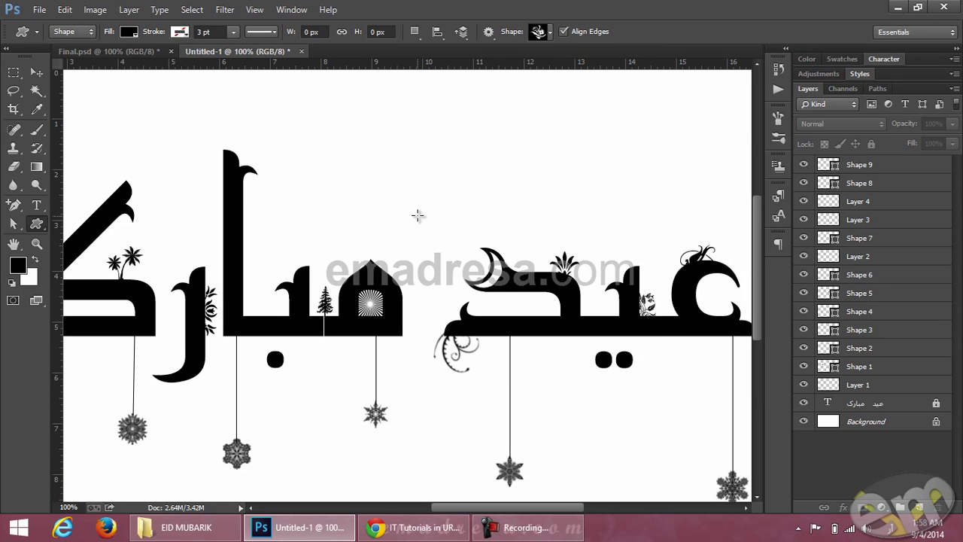
mouse_move(438, 173)
left_mouse_down()
mouse_move(469, 191)
mouse_move(489, 185)
mouse_move(482, 197)
mouse_move(490, 224)
mouse_move(432, 240)
mouse_move(502, 296)
mouse_move(560, 376)
mouse_move(572, 428)
mouse_move(599, 456)
mouse_move(612, 454)
mouse_move(644, 388)
mouse_move(594, 352)
mouse_move(545, 348)
mouse_move(527, 358)
left_mouse_up()
Step: Position the flower-and-vine ornament under the baseline below ع, beside the two dots of ی
left_click(37, 73)
left_click(461, 239)
key("Return")
left_click_drag(628, 387, 743, 327)
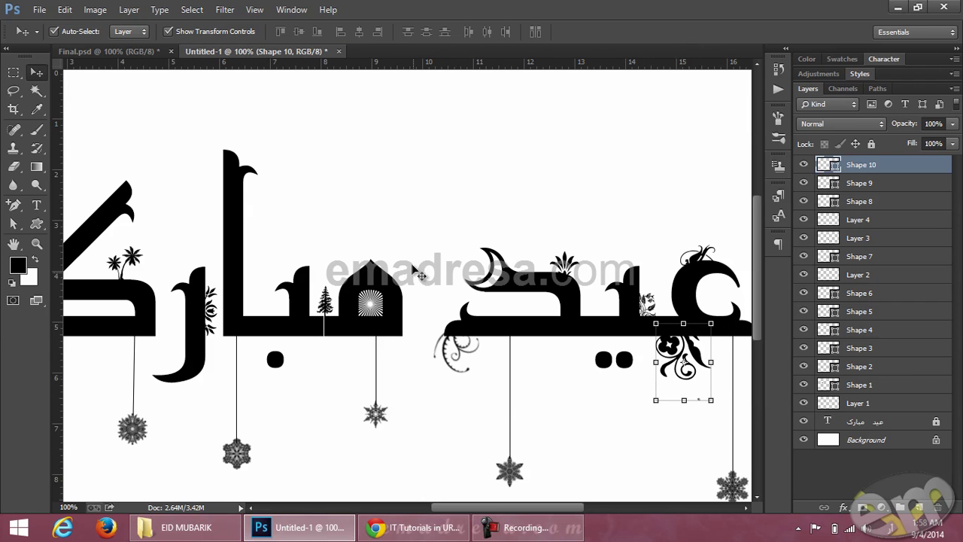
left_click(408, 214)
Step: Draw the C-shaped floral wreath custom shape as a new ornament in the empty space above م
left_click(36, 223)
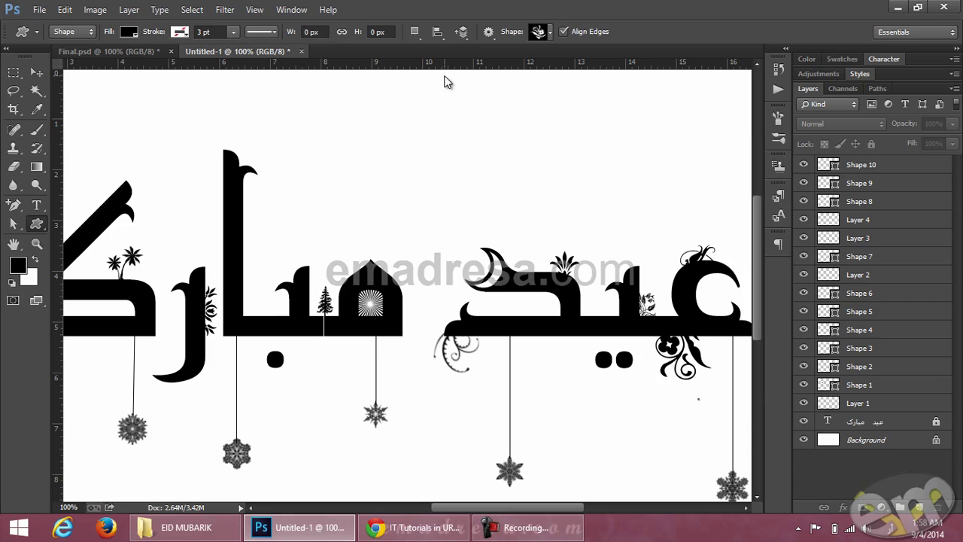
left_click(550, 31)
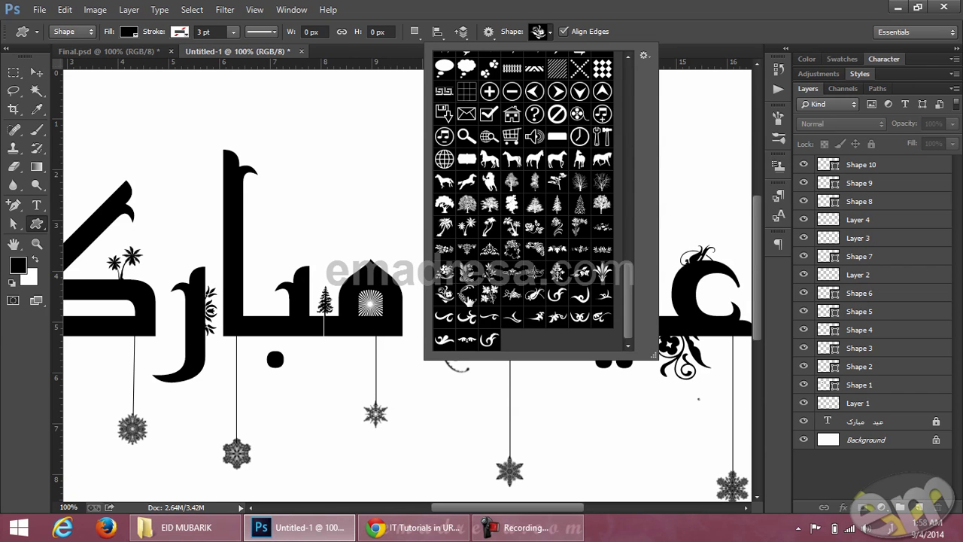
double_click(467, 297)
left_click_drag(394, 139, 465, 189)
left_click(34, 73)
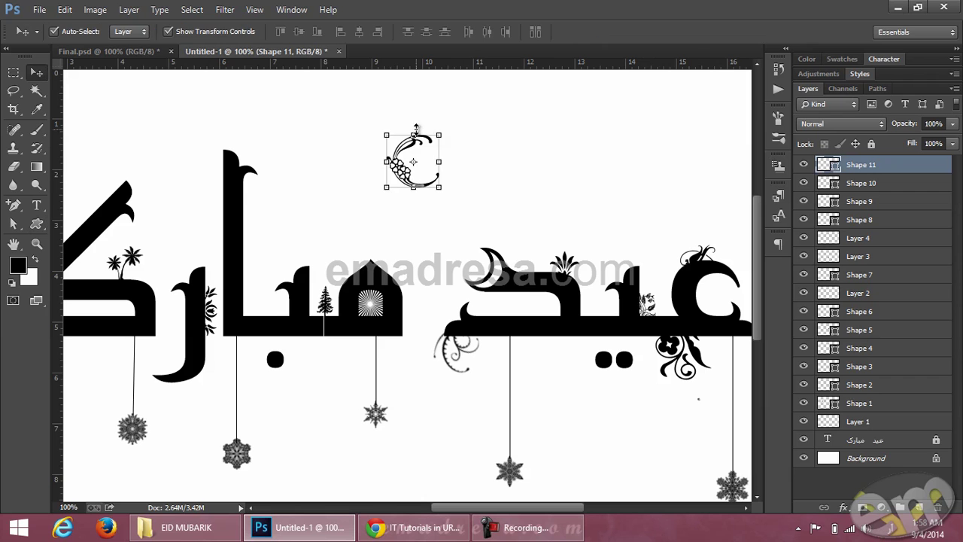
Step: Rotate the floral wreath so it opens downward and place it over the pointed dome of م
left_click_drag(450, 130, 450, 234)
key("Escape")
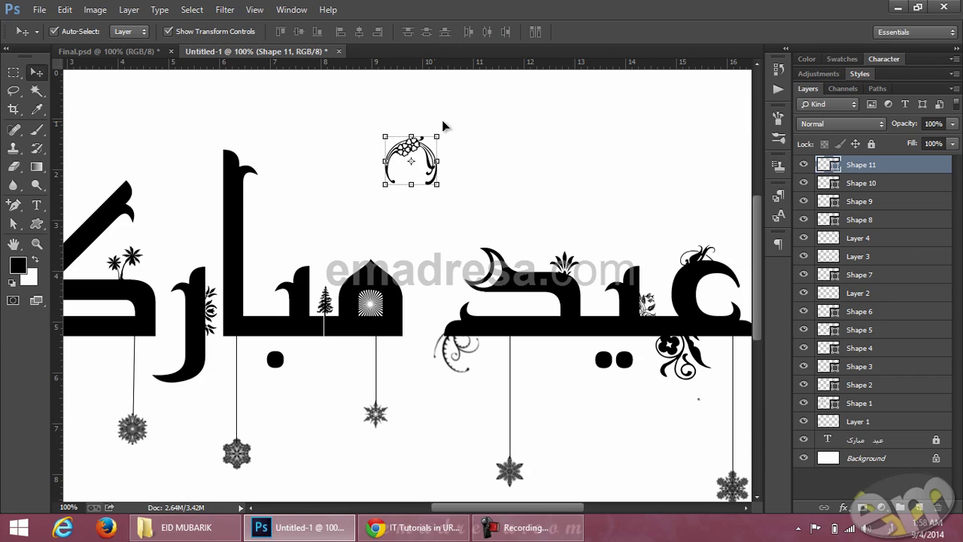
left_click_drag(406, 145, 373, 216)
left_click_drag(432, 175, 390, 285)
Step: Compare the wreath's placement with Final.psd and nudge it left to centre it on the dome of م
left_click(105, 51)
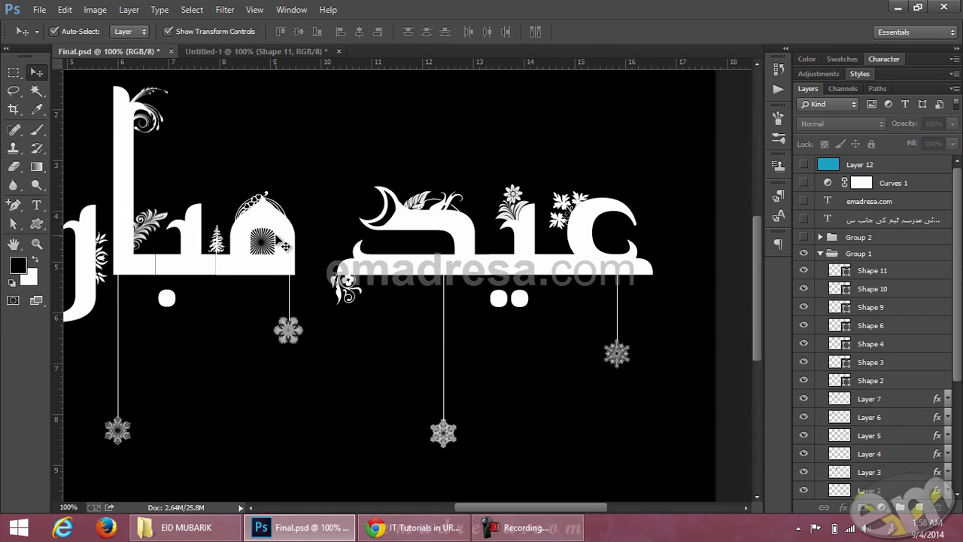
left_click(256, 52)
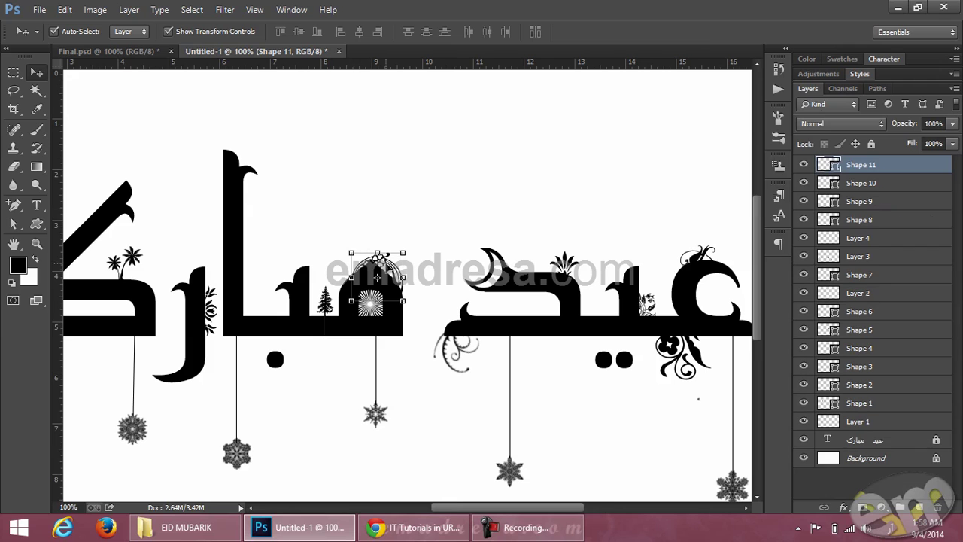
key("Left")
key("Left")
key("Left")
key("Left")
key("Left")
key("Left")
key("Left")
key("Left")
key("Left")
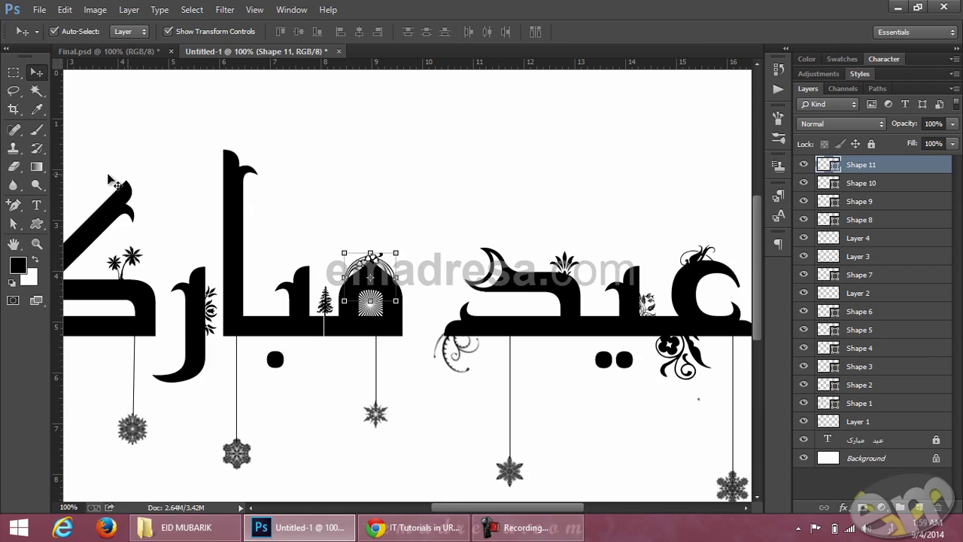
Step: Choose the flower-and-leaf spray custom shape for an ornament on the word مبارک
left_click(36, 223)
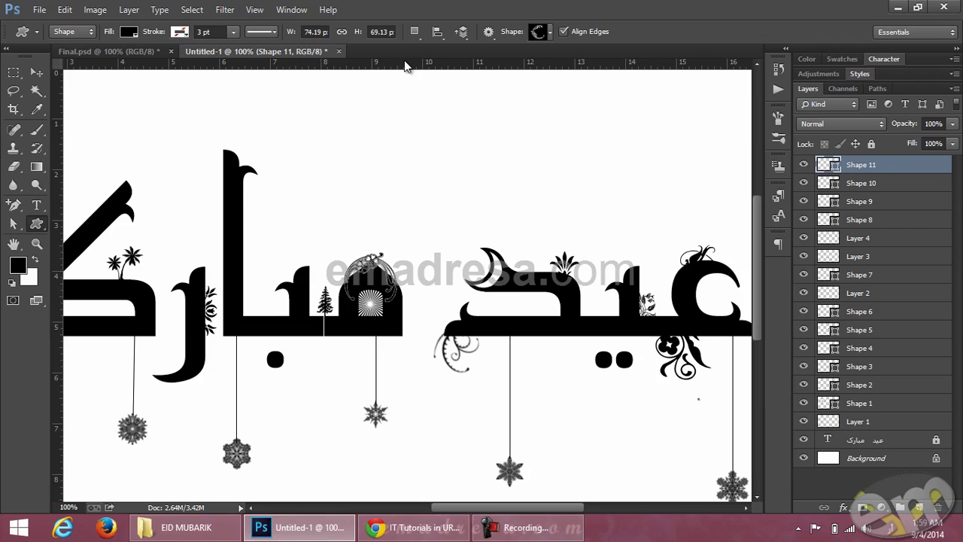
left_click(550, 32)
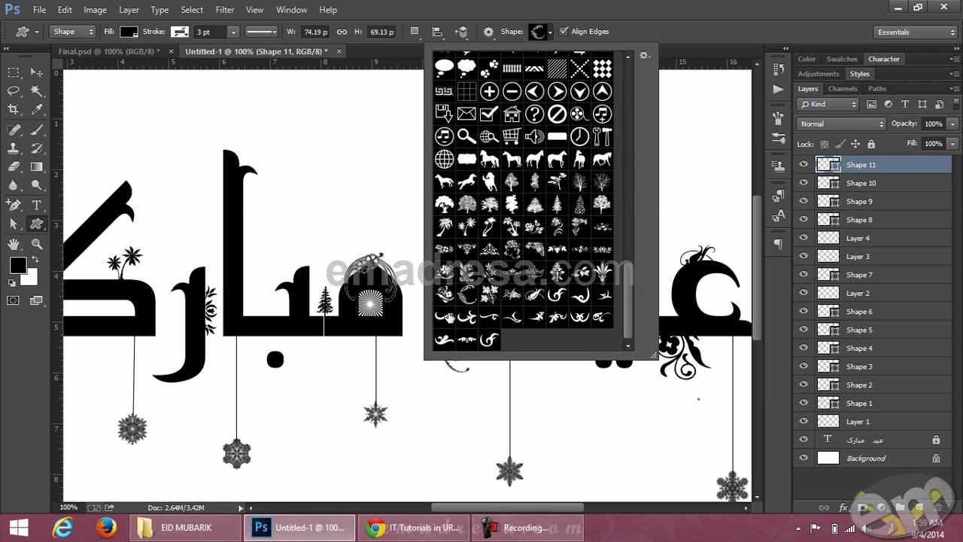
double_click(449, 253)
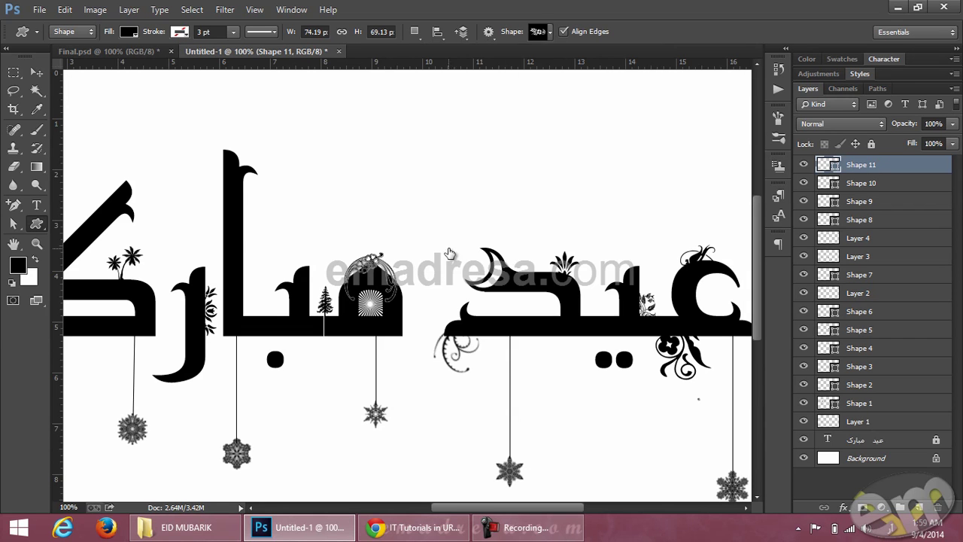
left_click_drag(248, 239, 399, 246)
left_click_drag(462, 168, 531, 197)
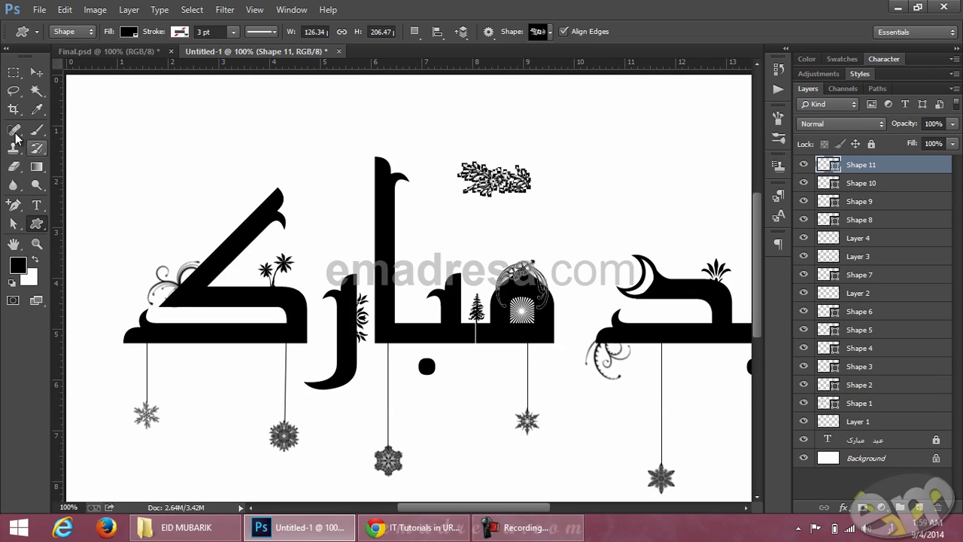
left_click(36, 71)
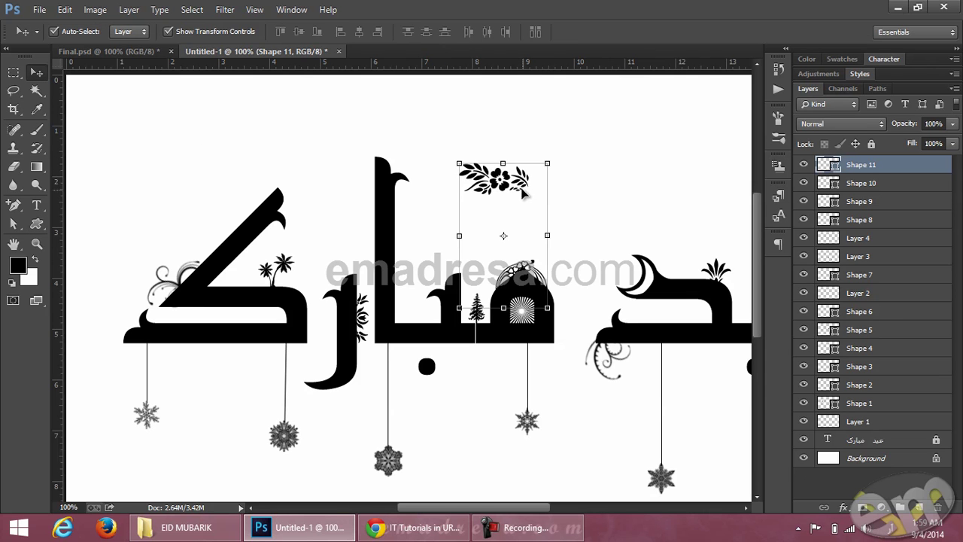
key("ctrl+z")
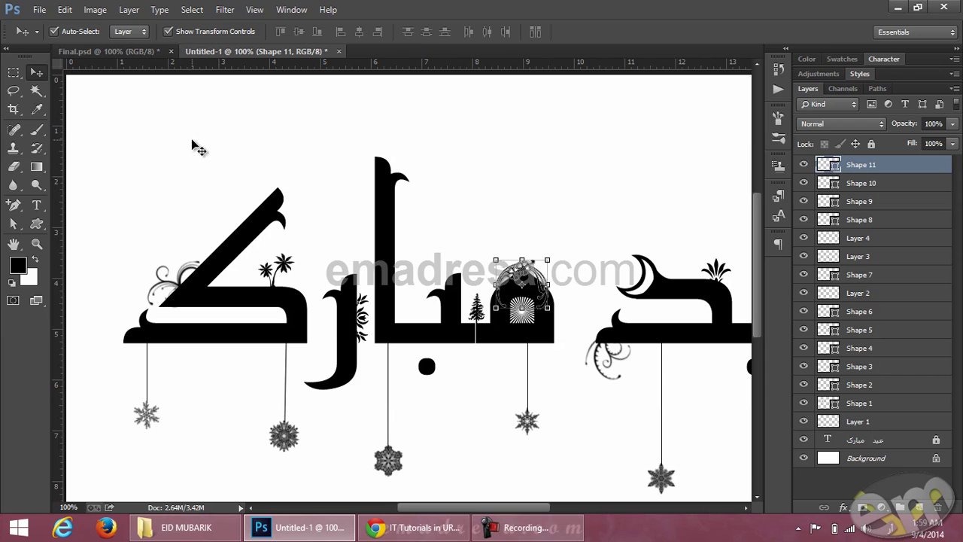
Step: Draw the flower-and-leaf spray on its own layer and fit it upright, about 62 x 74 px, beside the base of ا
left_click(194, 147)
left_click(36, 223)
left_click_drag(450, 140, 422, 287)
left_click(36, 71)
key("Escape")
key("Return")
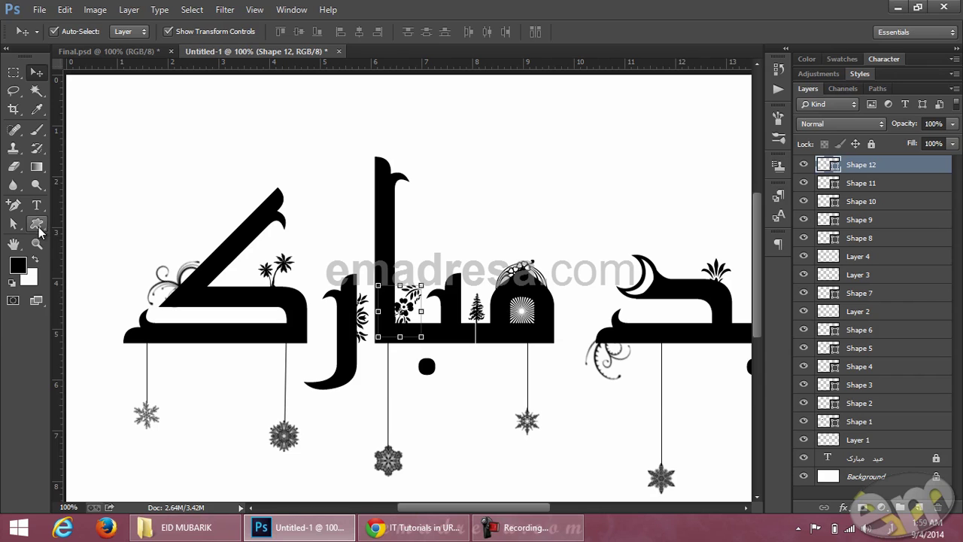
Step: Choose the 382 px leaf brush and add a new layer above the flower spray
left_click(37, 225)
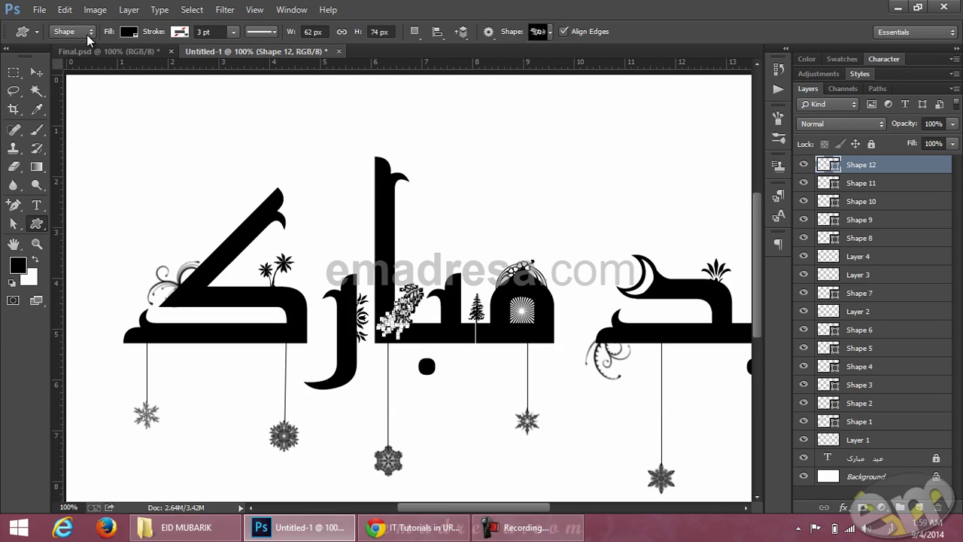
left_click(38, 133)
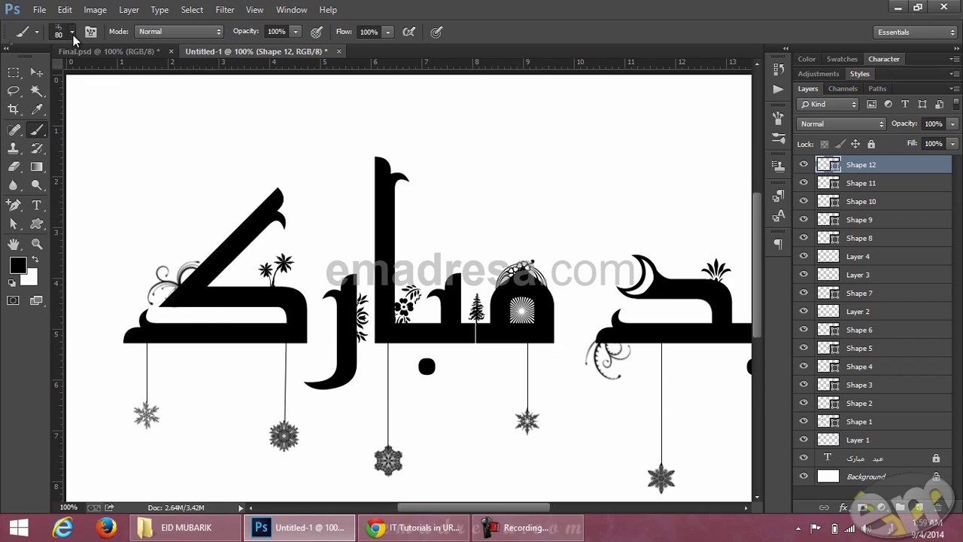
left_click(72, 33)
scroll(96, 226, "down", 3)
left_click(95, 284)
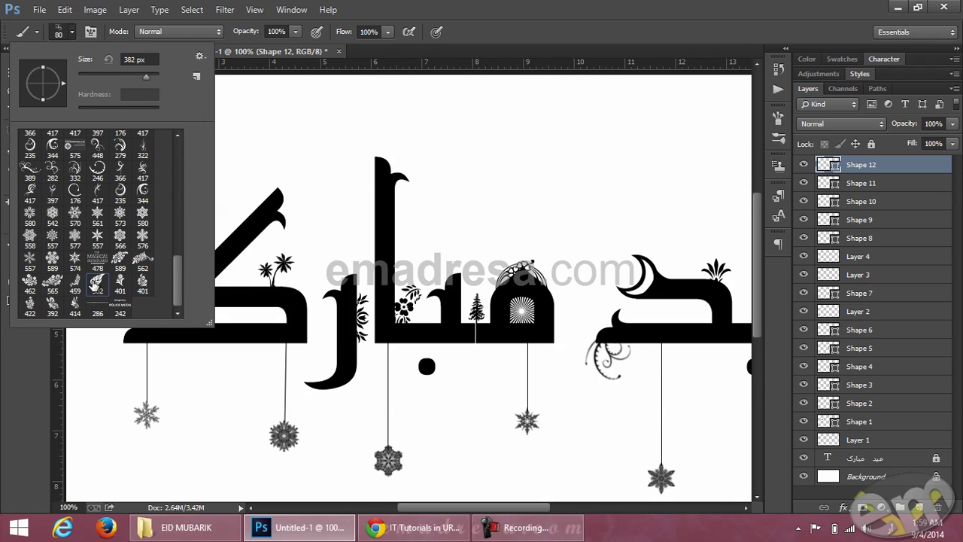
left_click(917, 511)
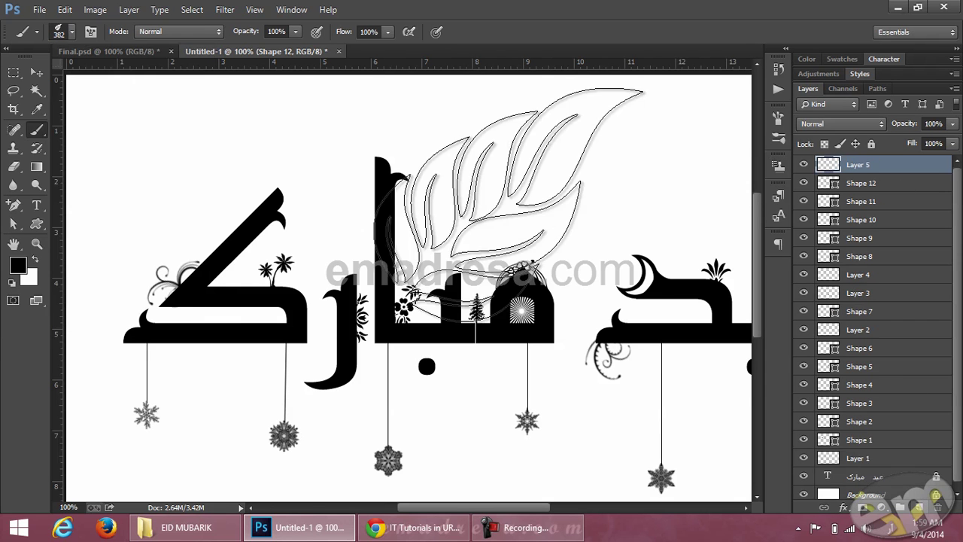
Step: Reduce the leaf brush to 70 px and stamp one leaf in the empty space above م
key("bracketleft")
key("bracketleft")
key("bracketleft")
key("bracketleft")
key("bracketleft")
key("bracketleft")
key("bracketleft")
key("bracketleft")
key("bracketleft")
key("bracketleft")
key("bracketleft")
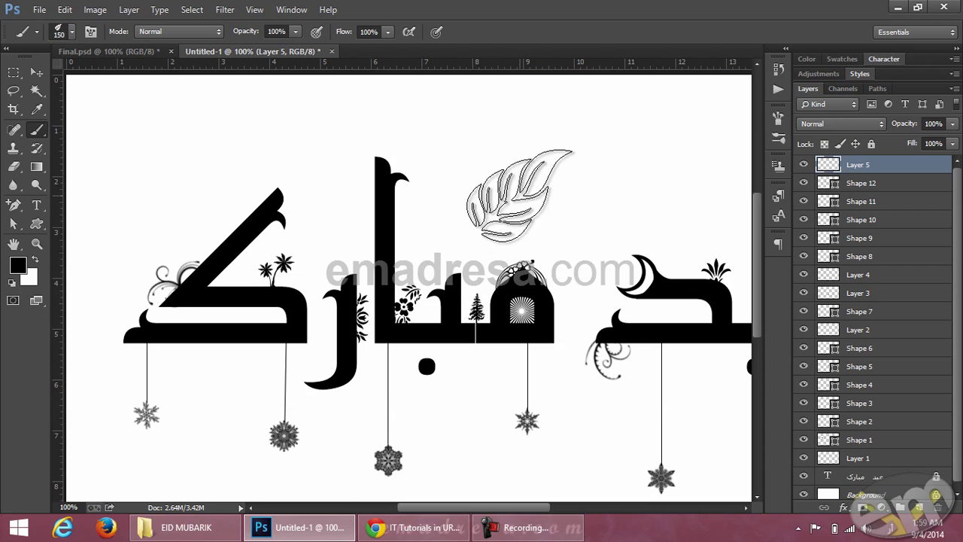
left_click(526, 180)
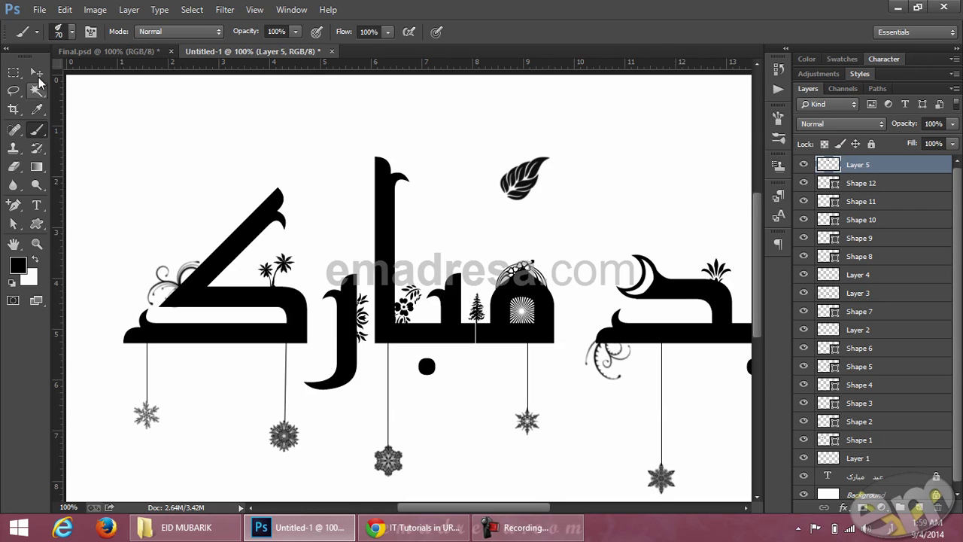
Step: Flip the leaf horizontally and fit it, slightly reduced, against the lower left tip of ک
left_click(36, 72)
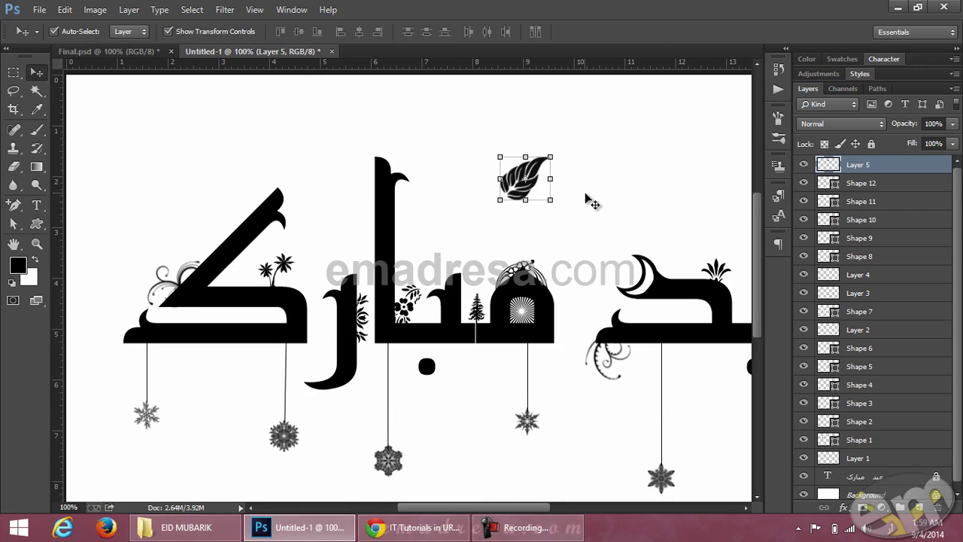
left_click(65, 9)
mouse_move(163, 289)
left_click(334, 436)
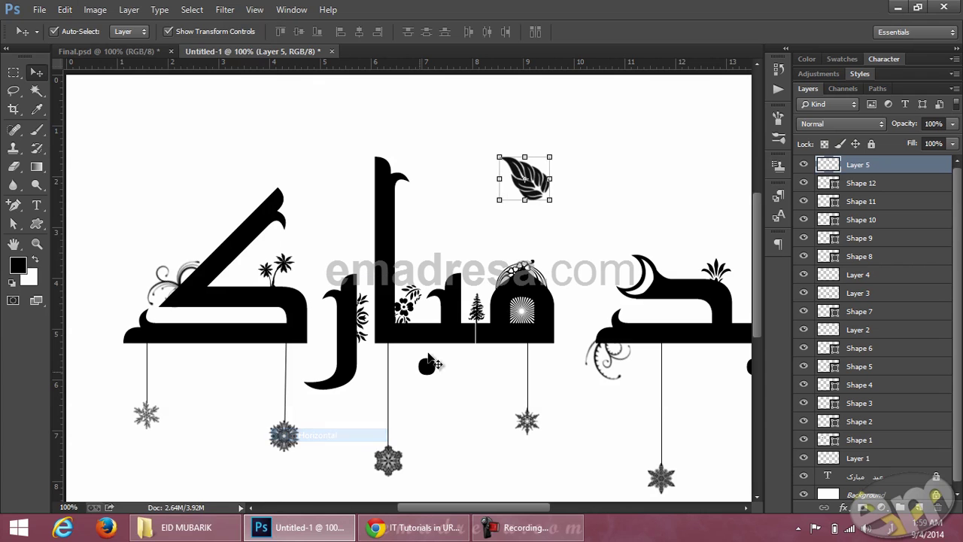
left_click_drag(514, 172, 110, 306)
key("ctrl+t")
key("Return")
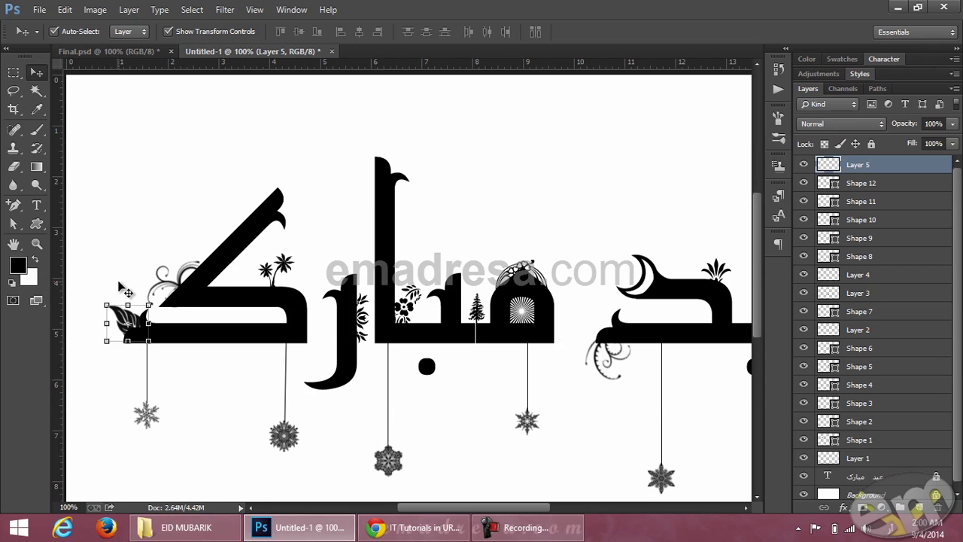
left_click(154, 342)
Step: Add another new layer on top and choose the 392 px leafy scroll brush
left_click(37, 224)
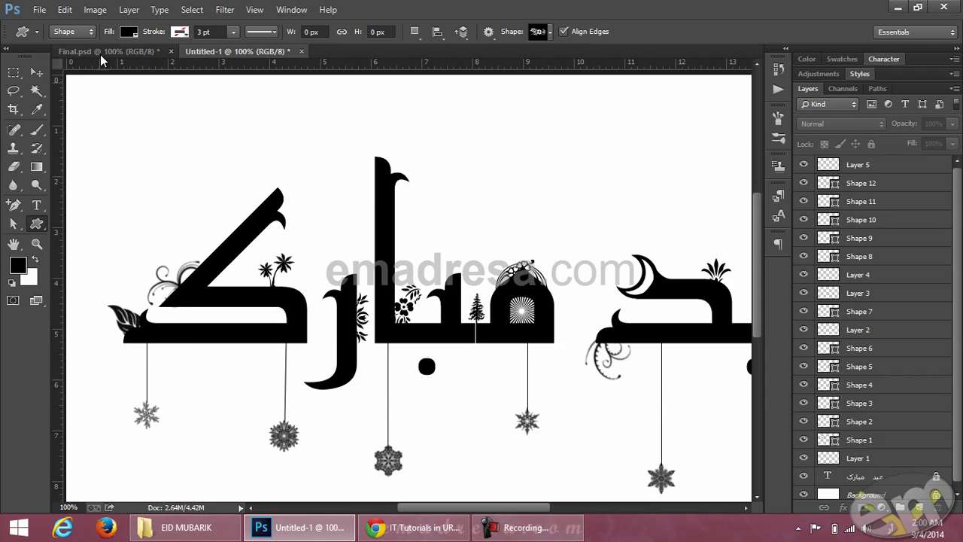
left_click(36, 130)
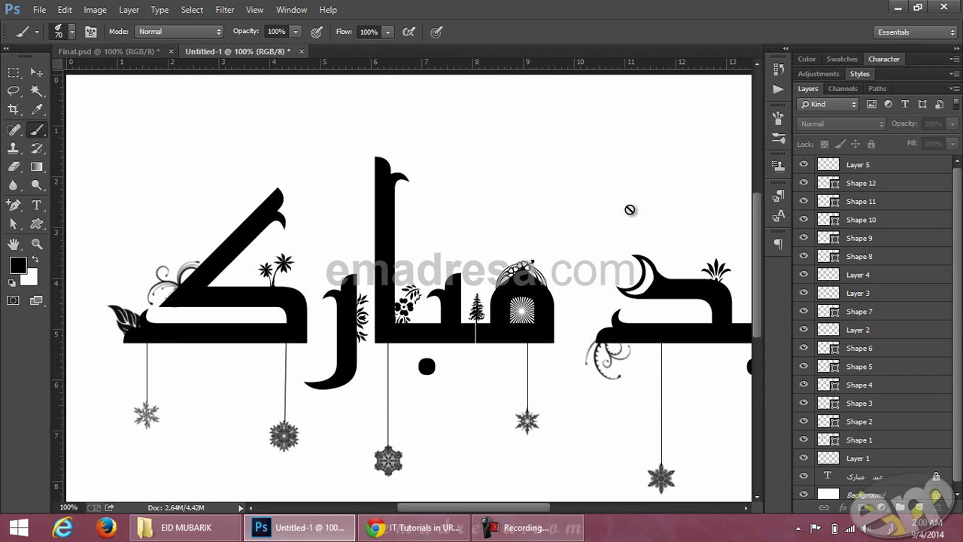
left_click(888, 167)
left_click(917, 508)
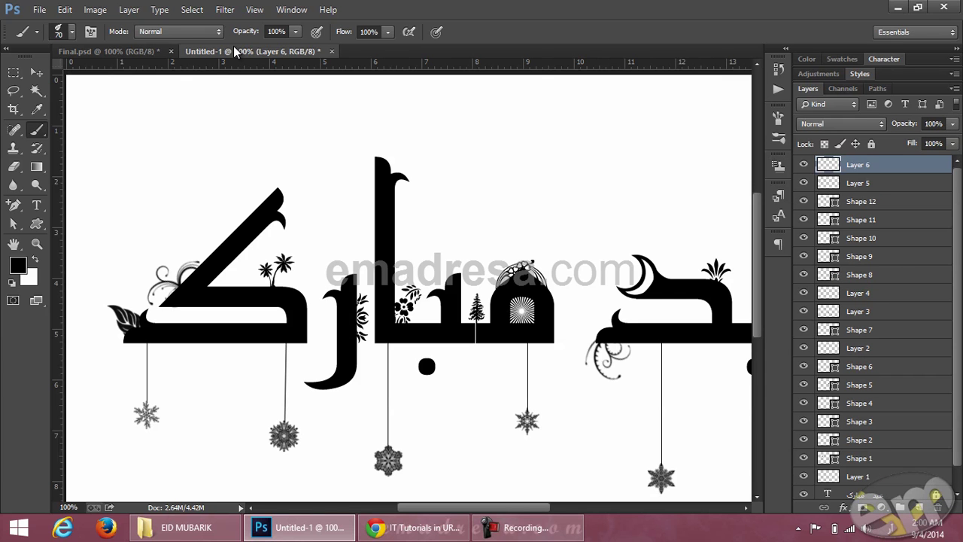
left_click(71, 31)
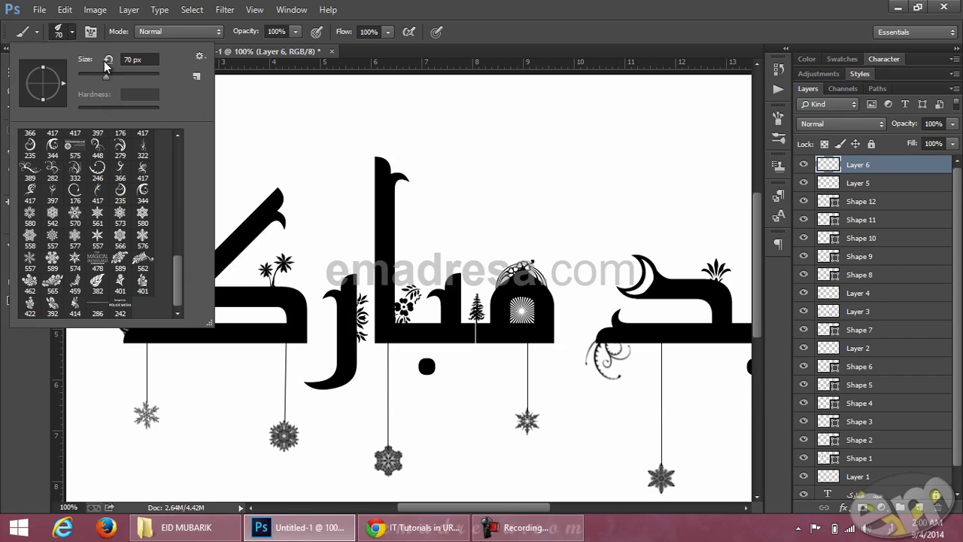
left_click(52, 305)
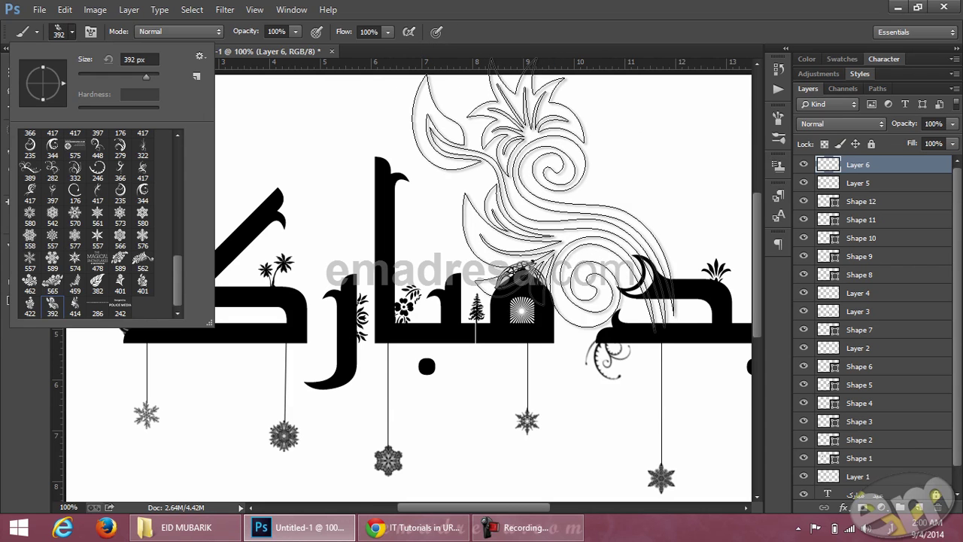
left_click(286, 58)
Step: Shrink the leafy scroll brush and stamp the ornament once in the empty space between ا and د
key("bracketleft")
key("bracketleft")
key("bracketleft")
key("bracketleft")
key("bracketleft")
key("bracketleft")
key("bracketleft")
key("bracketleft")
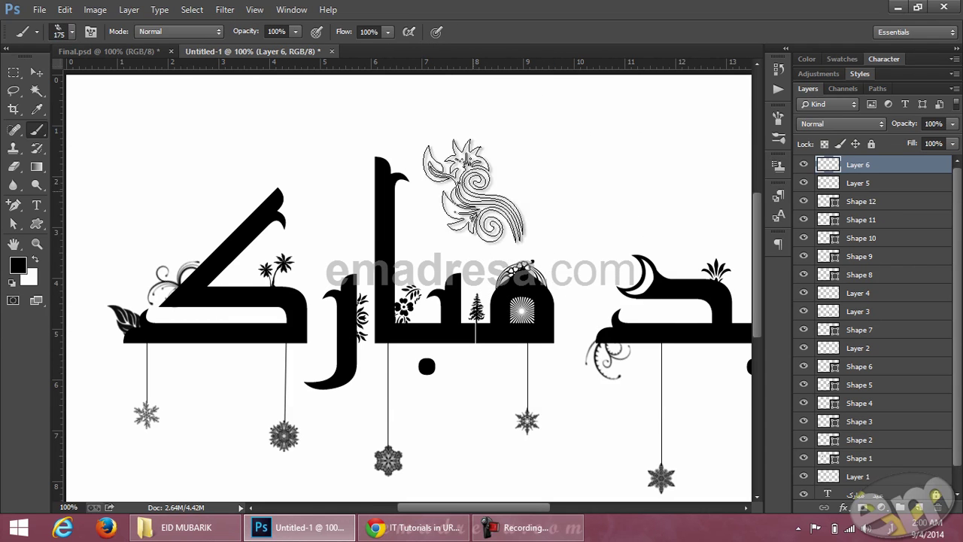
left_click(489, 186)
Step: Flip the leafy scroll horizontally and attach it to the right side of the upper stem of ا
left_click(35, 73)
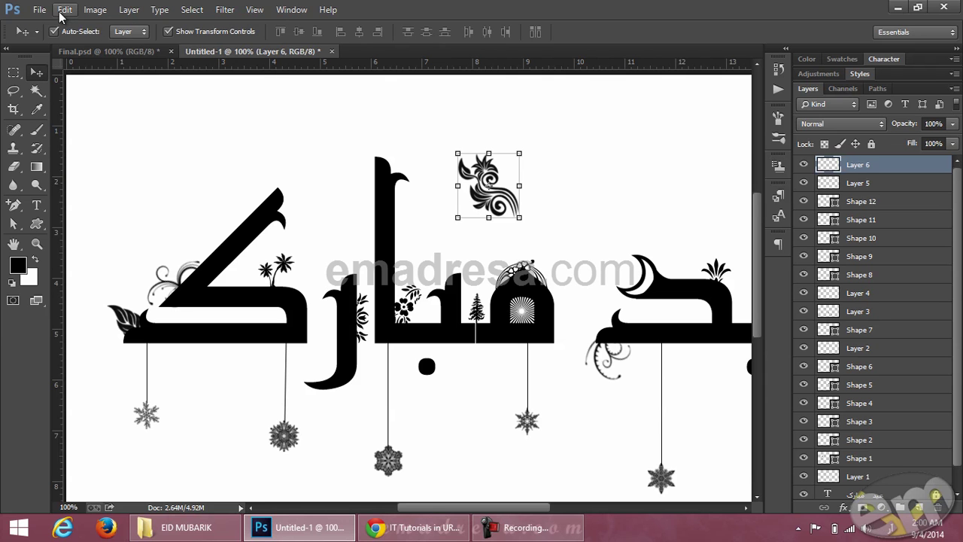
left_click(65, 9)
mouse_move(186, 289)
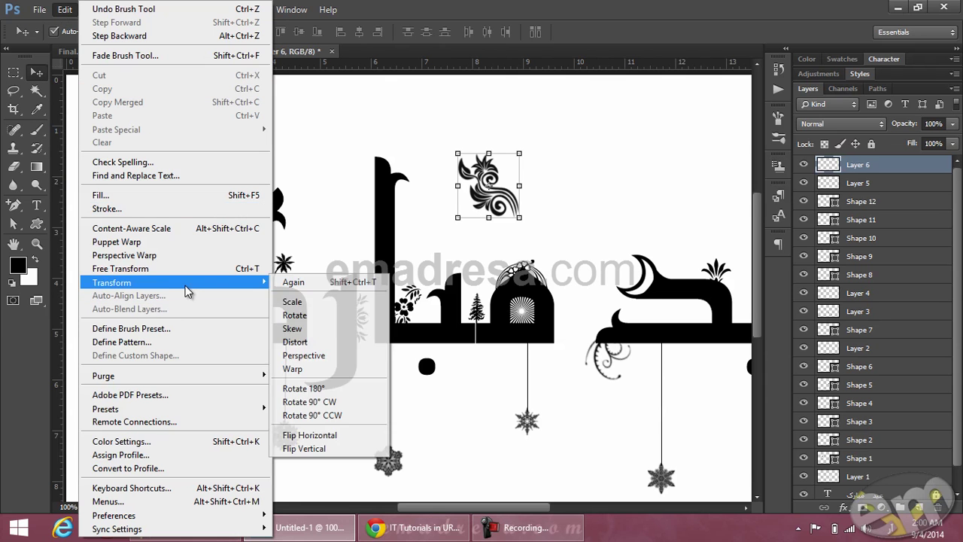
left_click(311, 441)
mouse_move(494, 172)
left_mouse_down()
mouse_move(442, 208)
mouse_move(406, 217)
mouse_move(413, 185)
left_mouse_up()
left_click(333, 151)
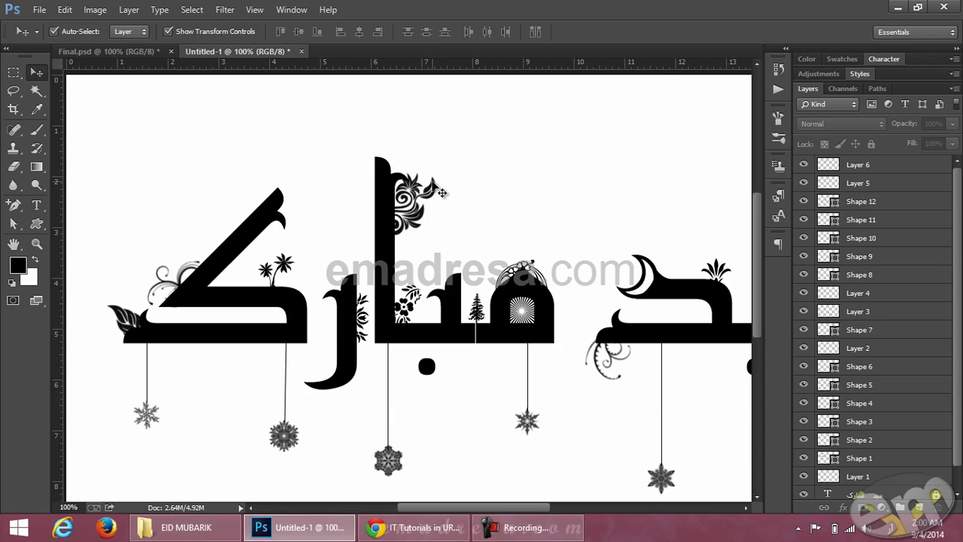
Step: Duplicate the leafy scroll from the stem of ا into the empty space beside it and flip the copy vertically
left_click_drag(432, 181, 491, 173)
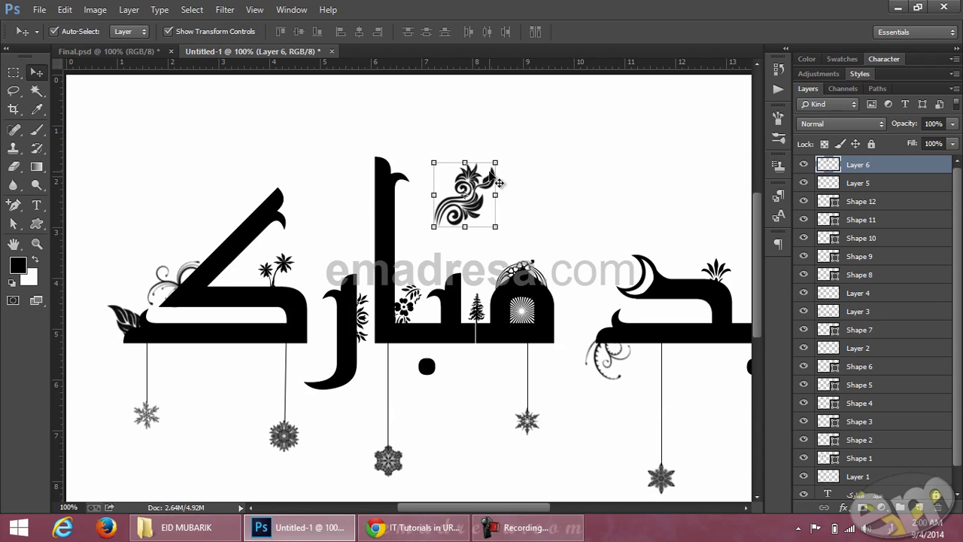
key("ctrl+z")
left_click_drag(430, 191, 533, 175)
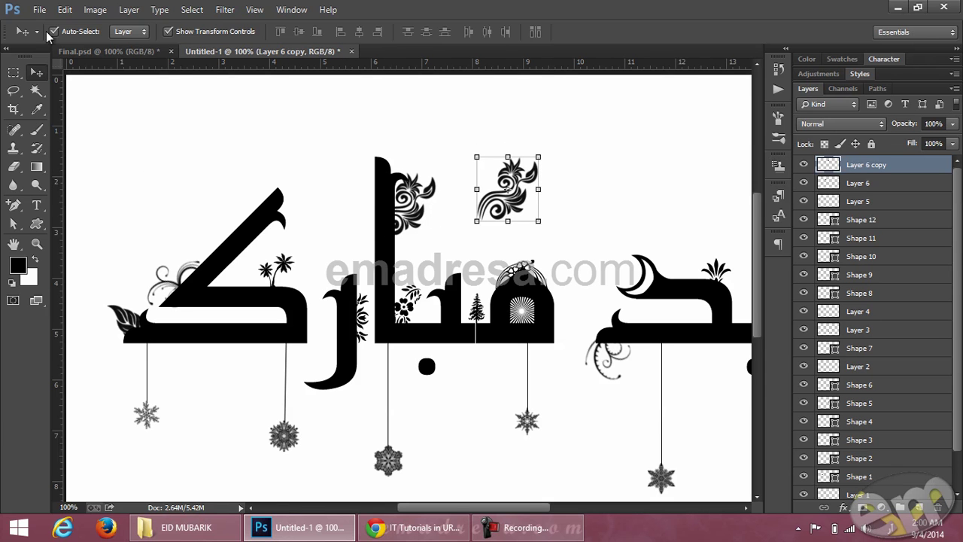
left_click(65, 9)
mouse_move(180, 282)
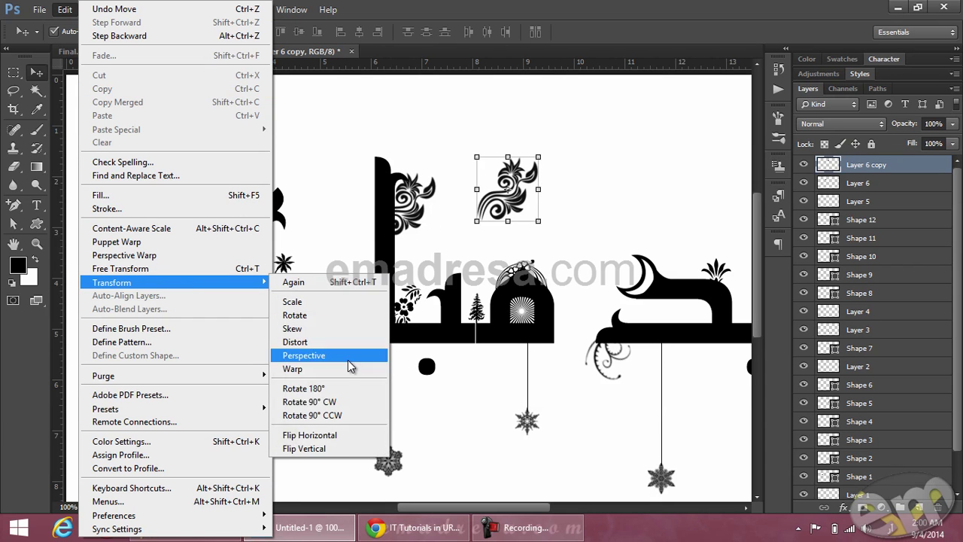
left_click(350, 449)
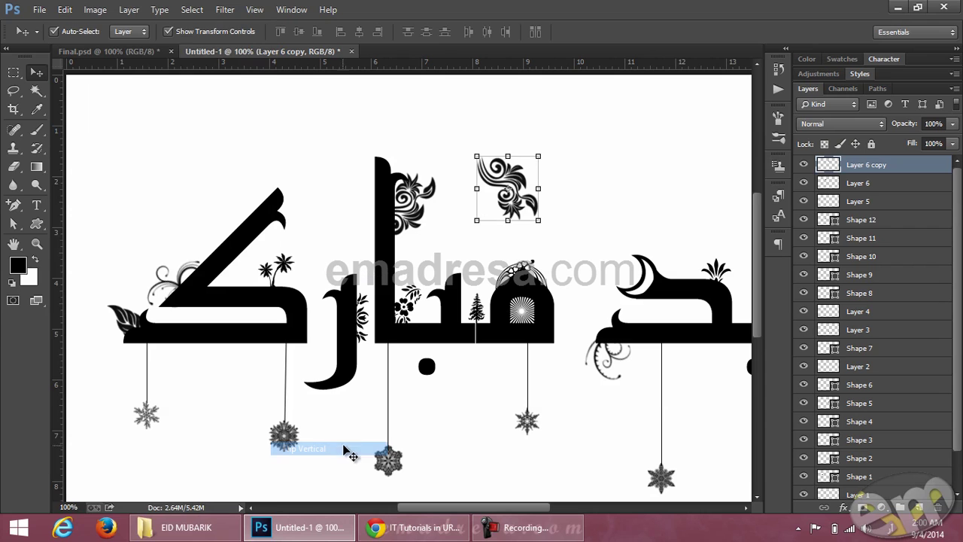
Step: Rotate the leafy scroll copy about -68°, flip it vertically again and rotate it about -54°
left_click_drag(544, 226, 580, 155)
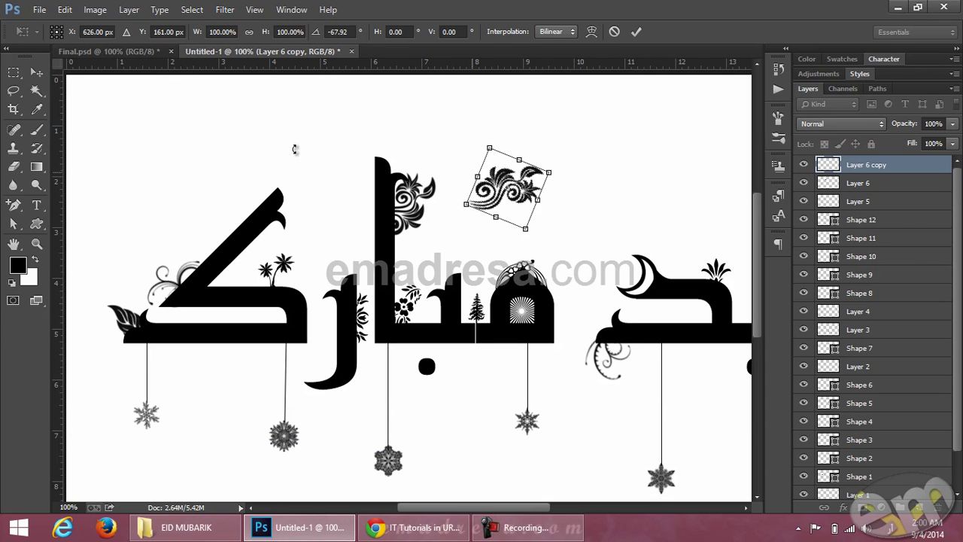
key("Return")
left_click(65, 9)
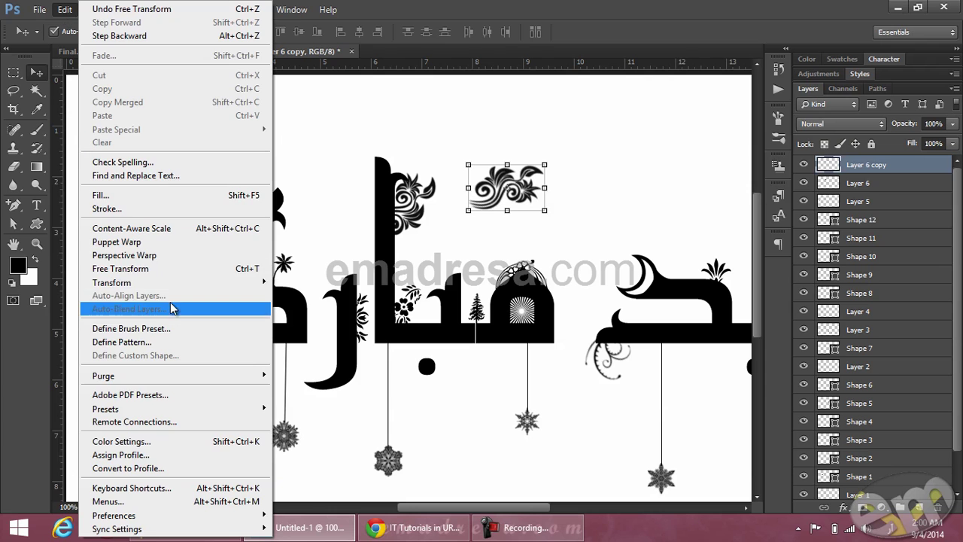
mouse_move(175, 289)
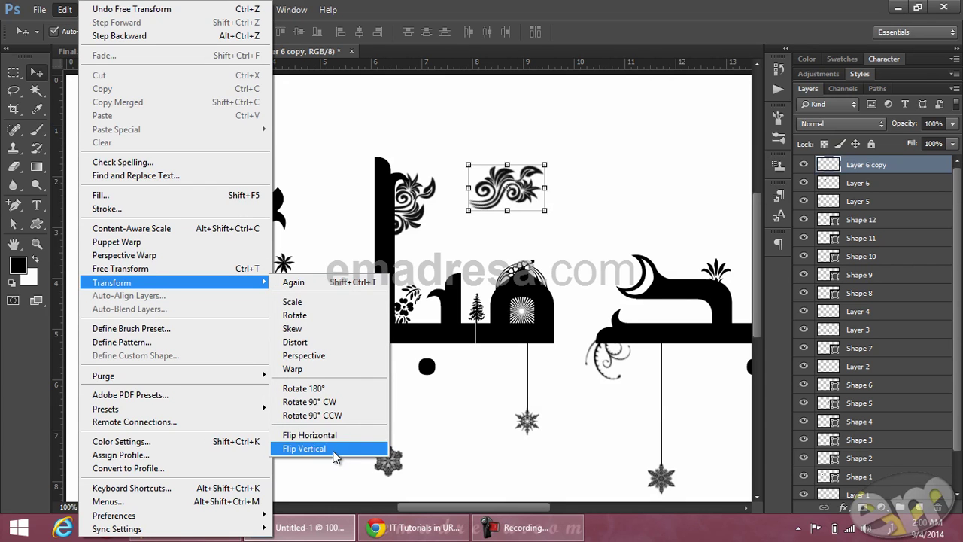
left_click(376, 449)
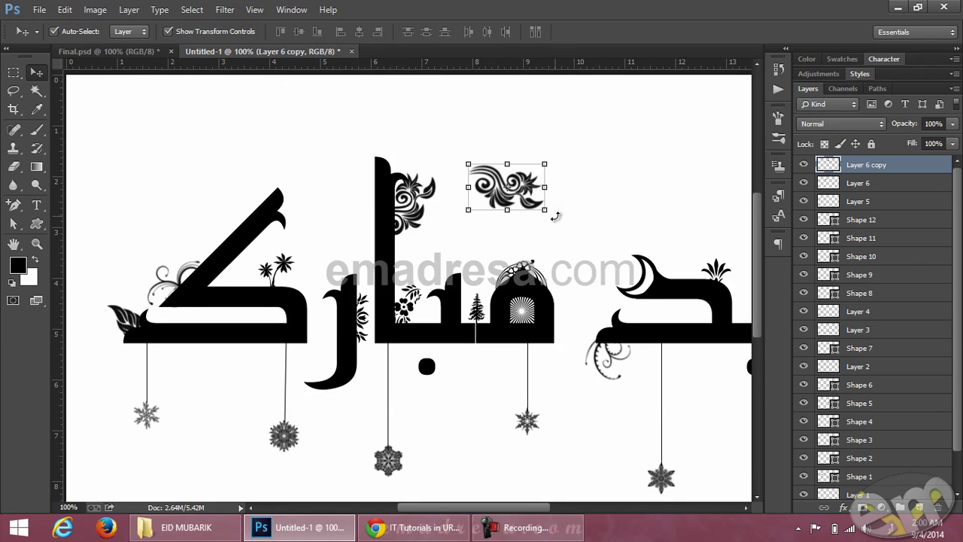
left_click_drag(555, 216, 571, 143)
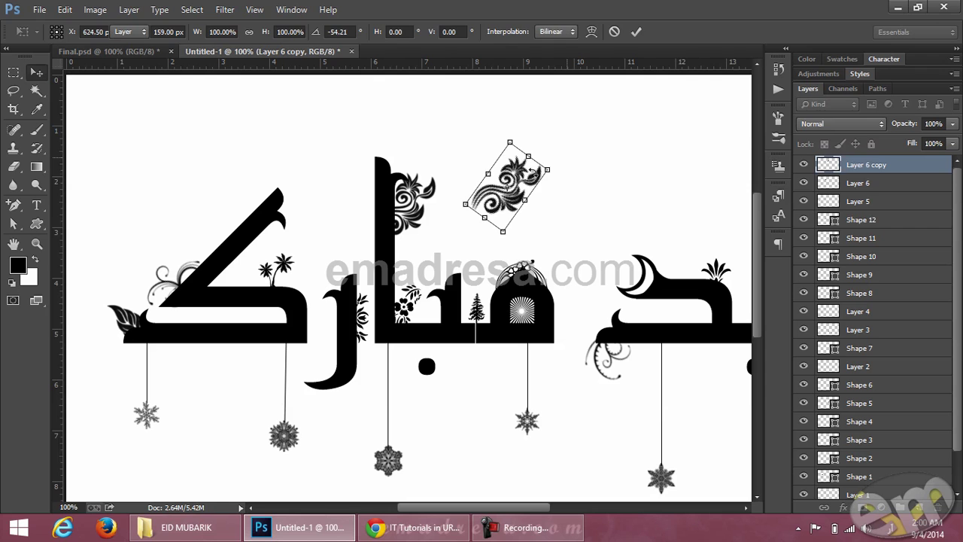
key("Return")
Step: Move the leafy scroll copy onto the diagonal stroke of ک and rotate it about -27° to follow the stroke
mouse_move(533, 171)
left_mouse_down()
mouse_move(292, 202)
mouse_move(239, 219)
left_mouse_up()
left_click_drag(277, 193, 259, 161)
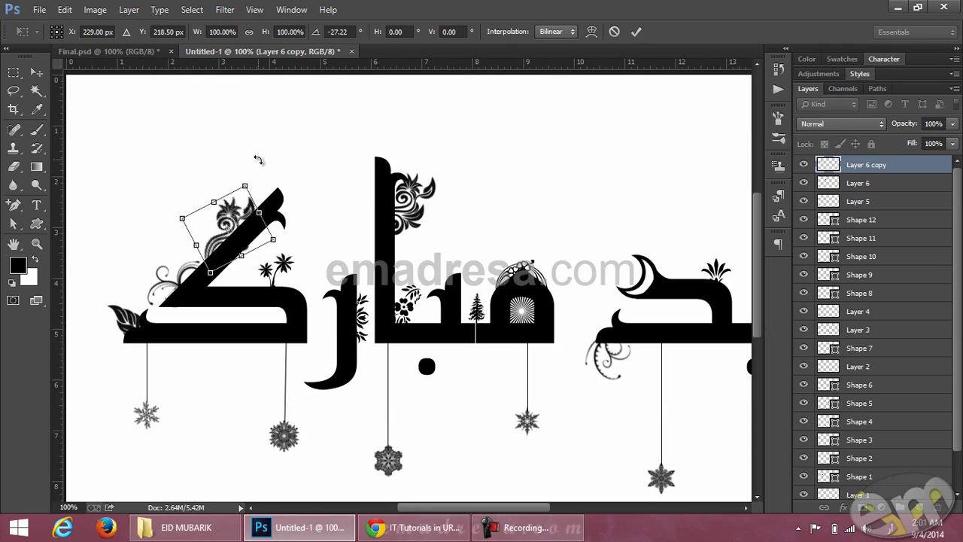
key("Return")
Step: Nudge the leafy scroll into its final place against the outer edge of ک's diagonal stroke and deselect it
key("Right")
key("Right")
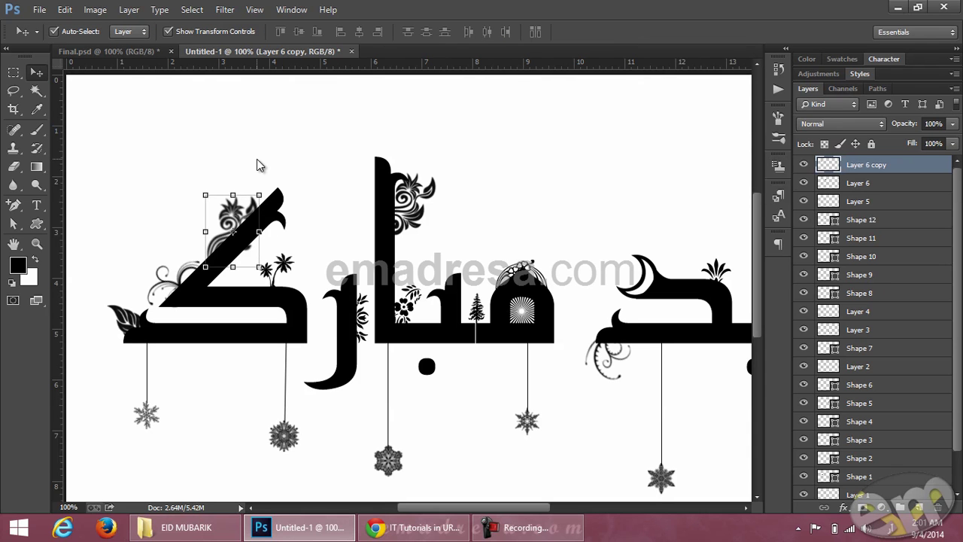
key("Up")
key("Up")
key("Up")
key("Up")
key("Up")
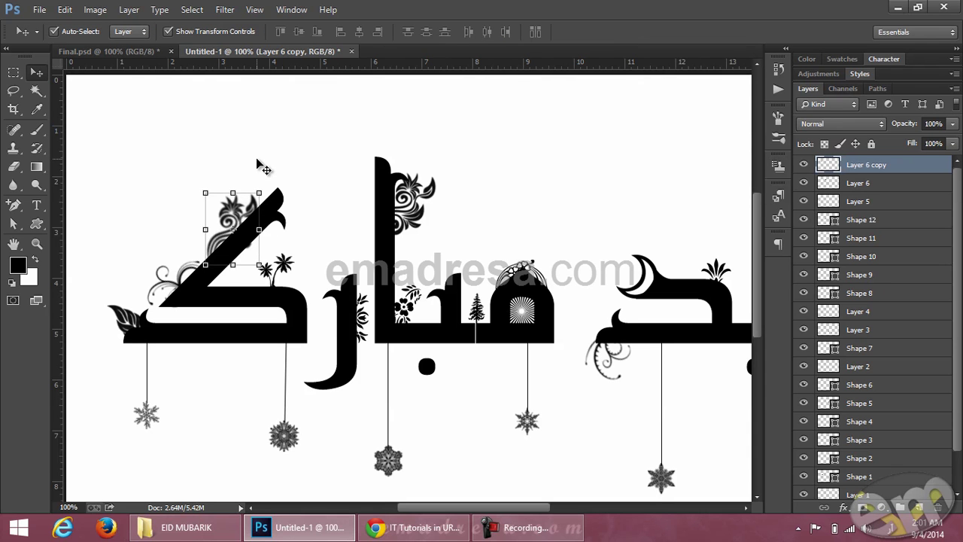
key("Left")
key("Left")
key("Left")
key("Down")
key("Down")
key("Down")
key("Down")
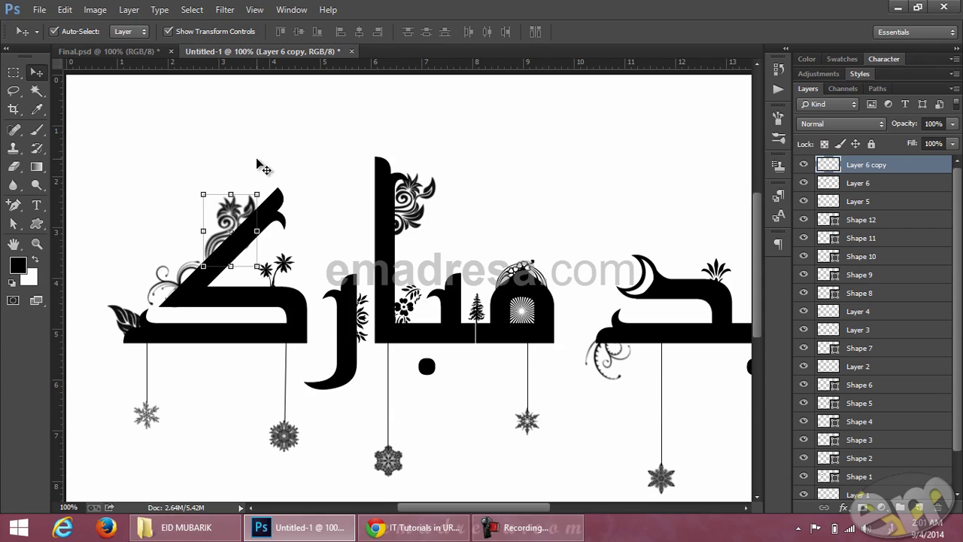
left_click(315, 147)
Step: View the whole design at 66.7% and compare it with the reference artwork in Final.psd
key("z")
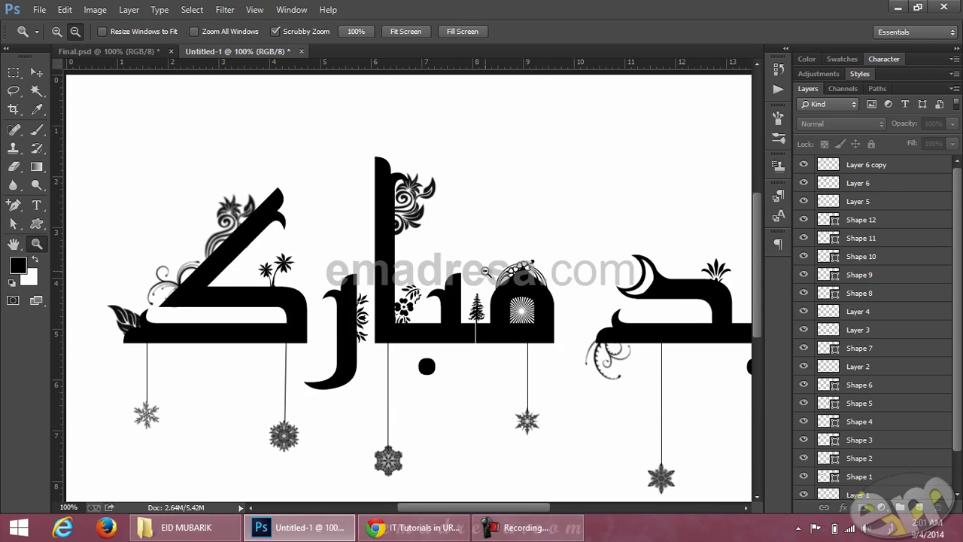
left_click(485, 272, "alt")
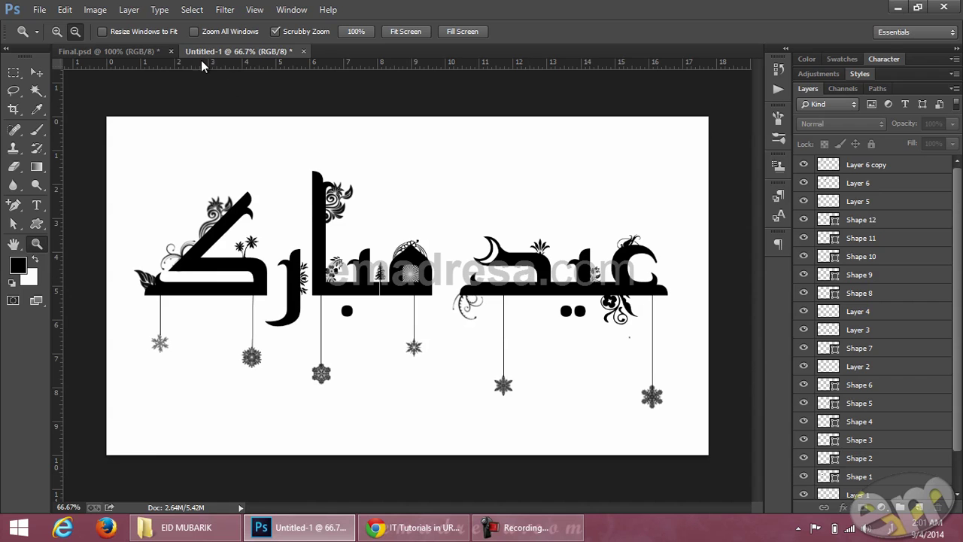
left_click(153, 53)
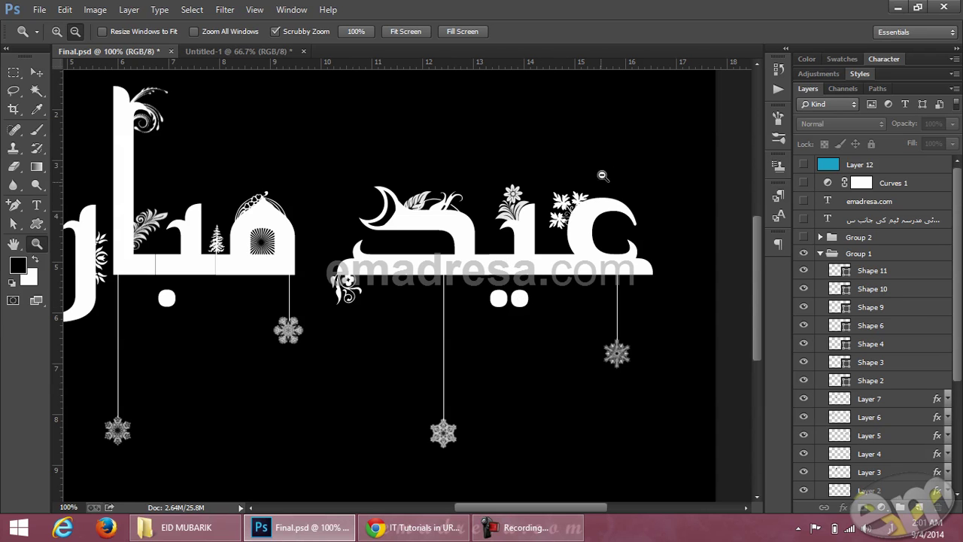
left_click(249, 52)
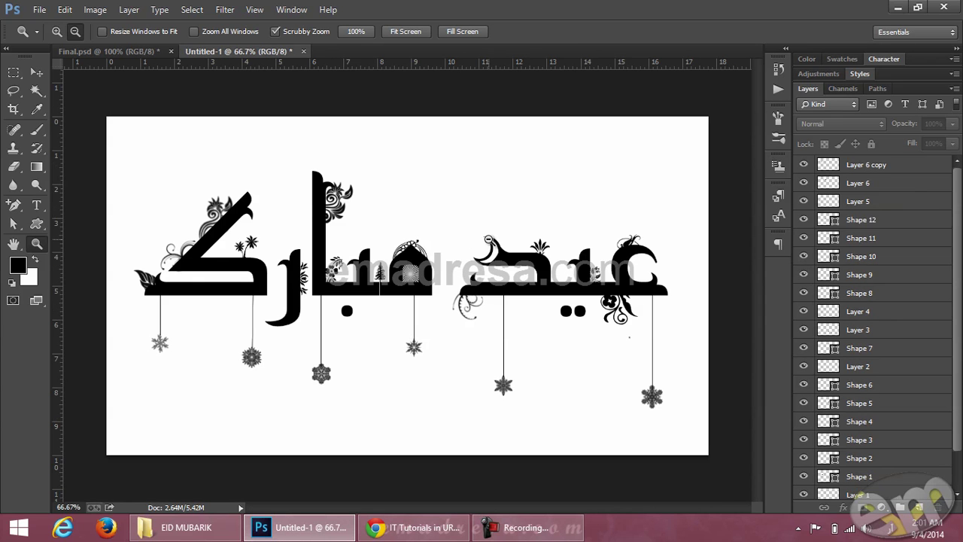
Step: Unlock the عید مبارک text layer
left_click(37, 75)
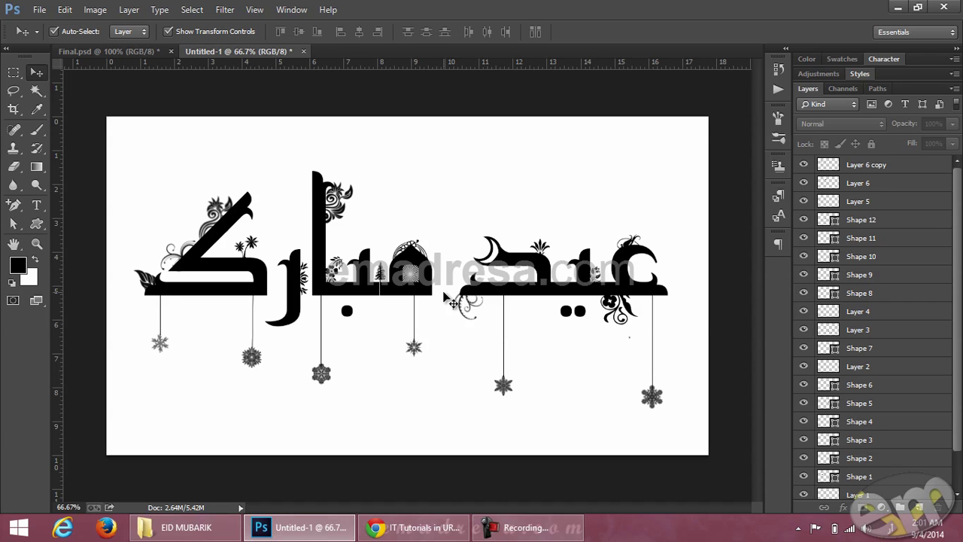
scroll(895, 320, "down", 2)
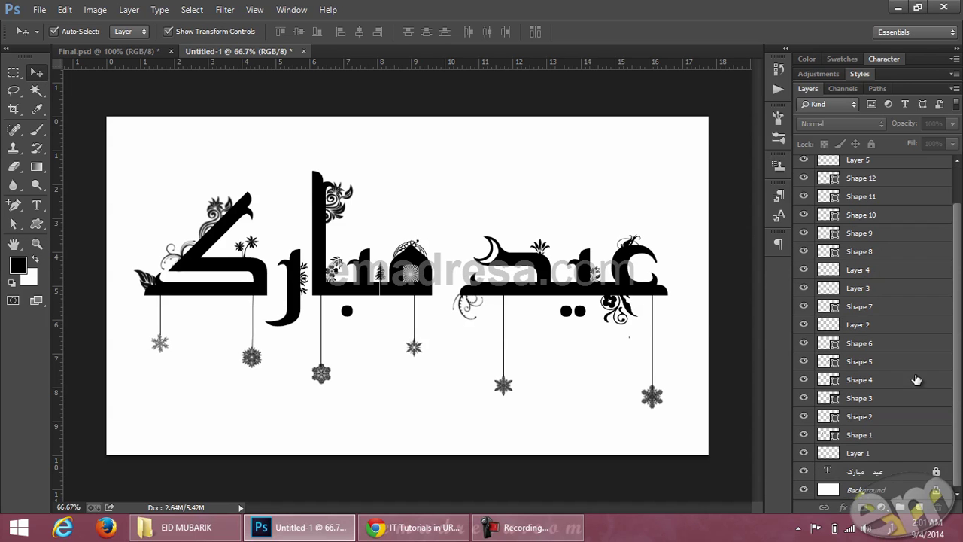
left_click(917, 473)
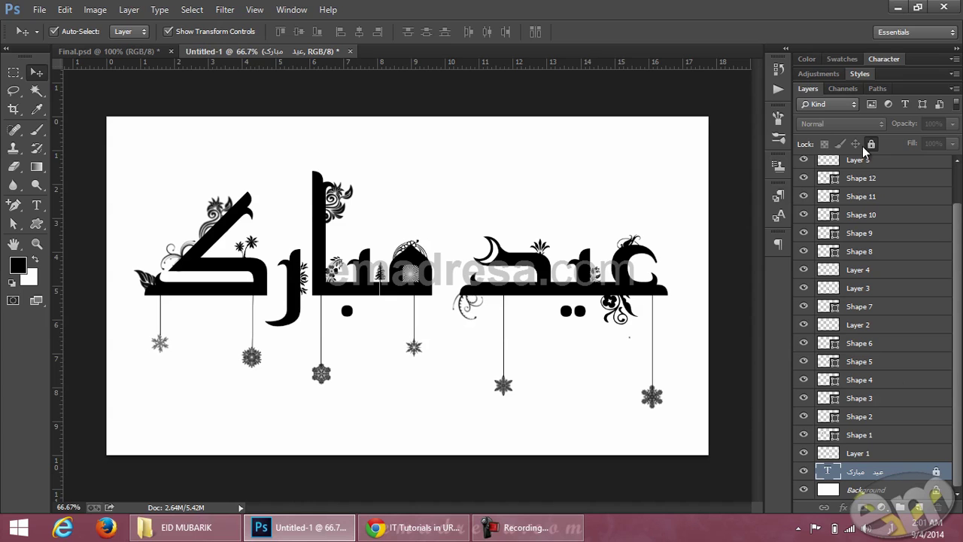
left_click(871, 145)
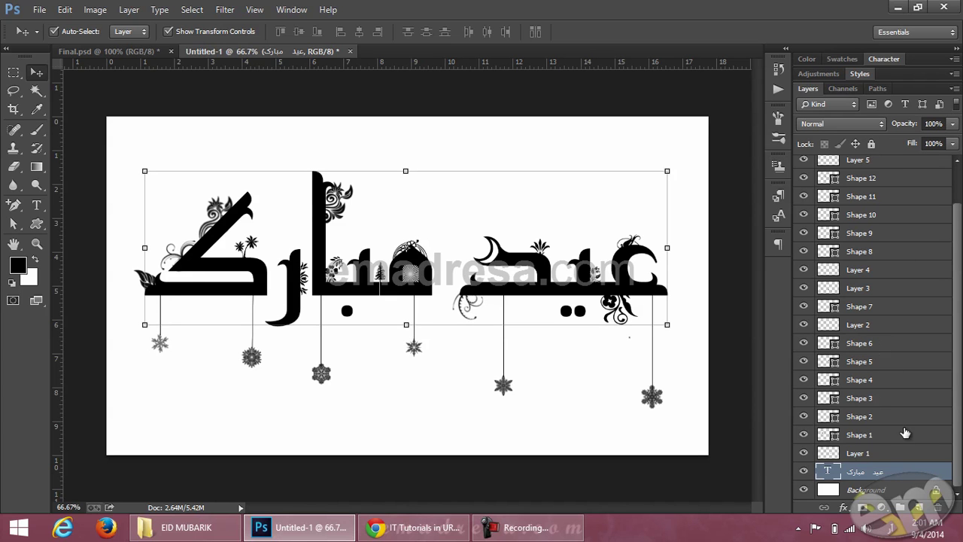
Step: Select every layer from the عید مبارک text up to Layer 6 copy and group them
scroll(905, 432, "up", 2)
left_click(906, 169, "shift")
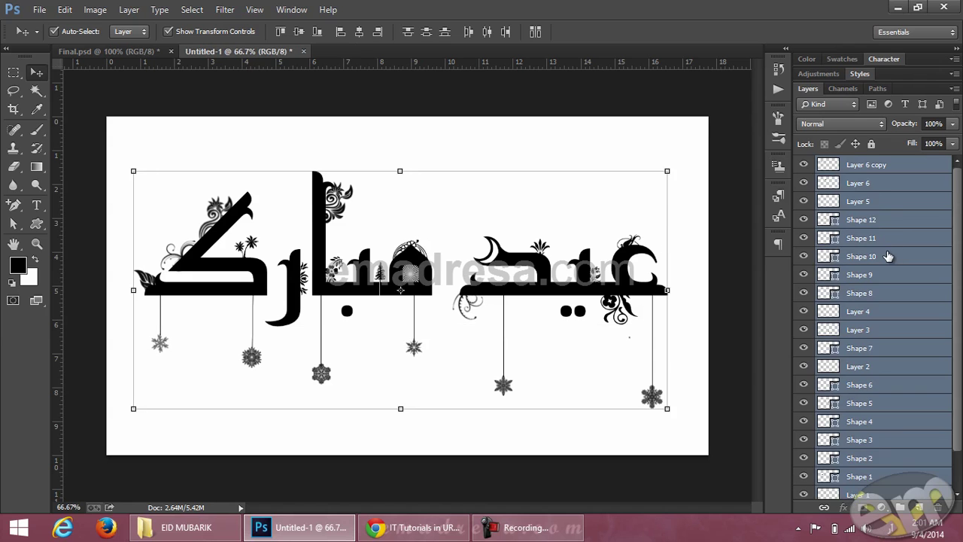
scroll(893, 316, "down", 2)
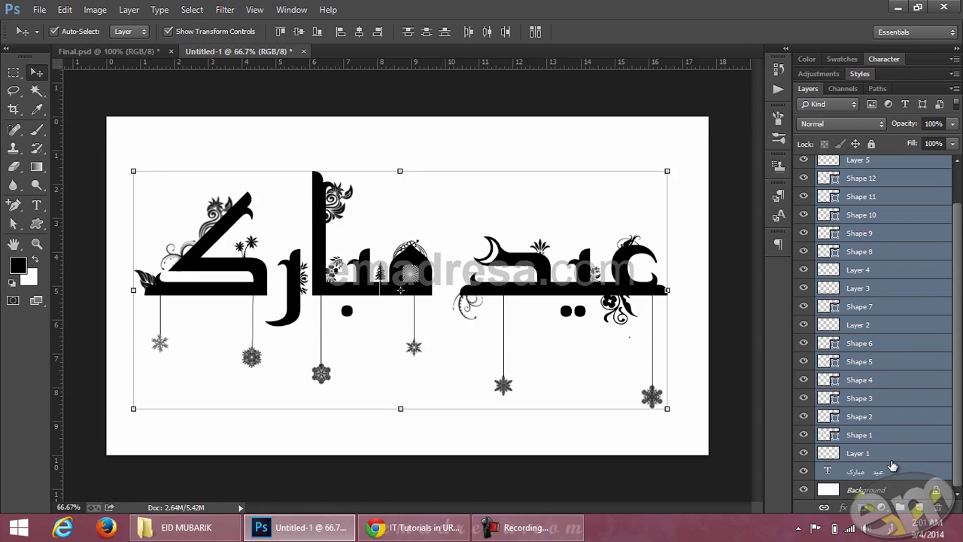
scroll(887, 477, "up", 2)
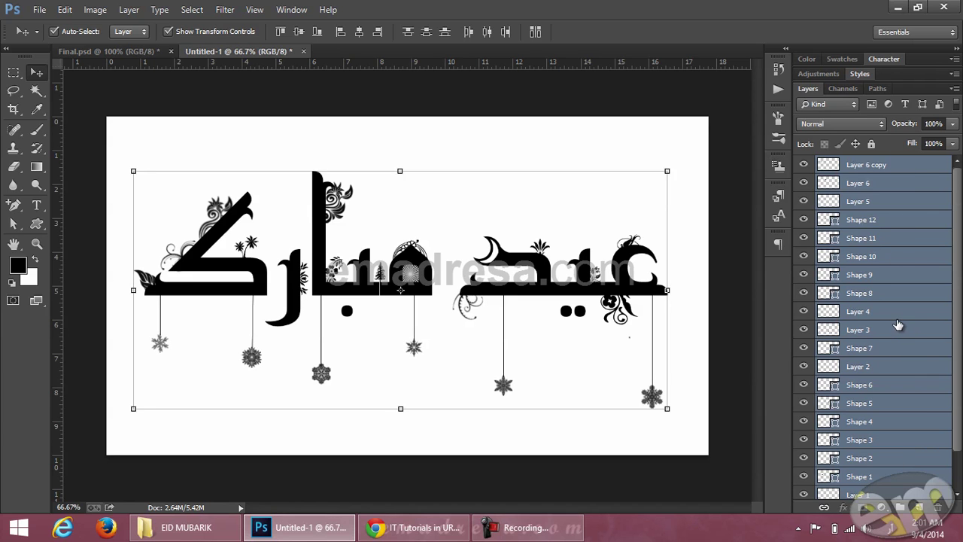
key("ctrl+g")
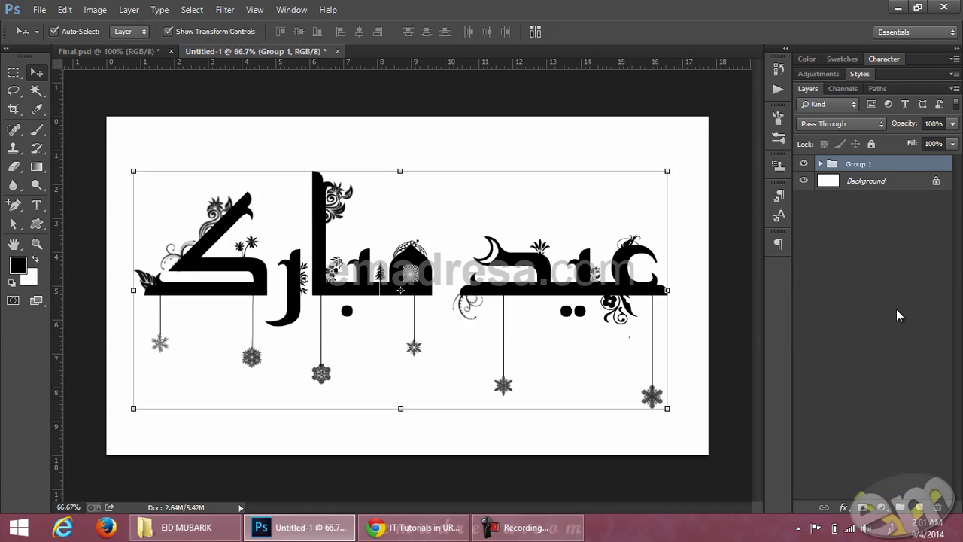
Step: Rename the new layer group as "Eid Mubarik"
double_click(854, 166)
type("ع")
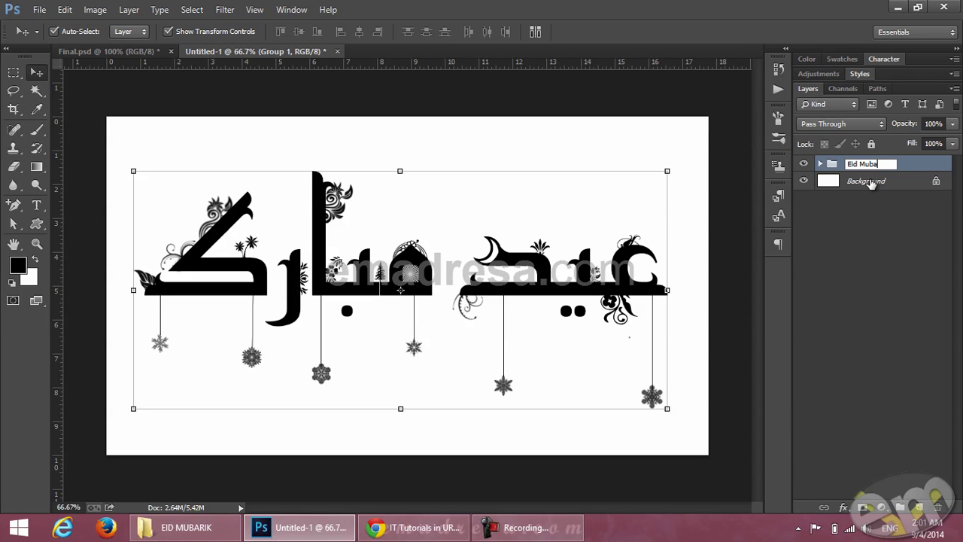
key("Return")
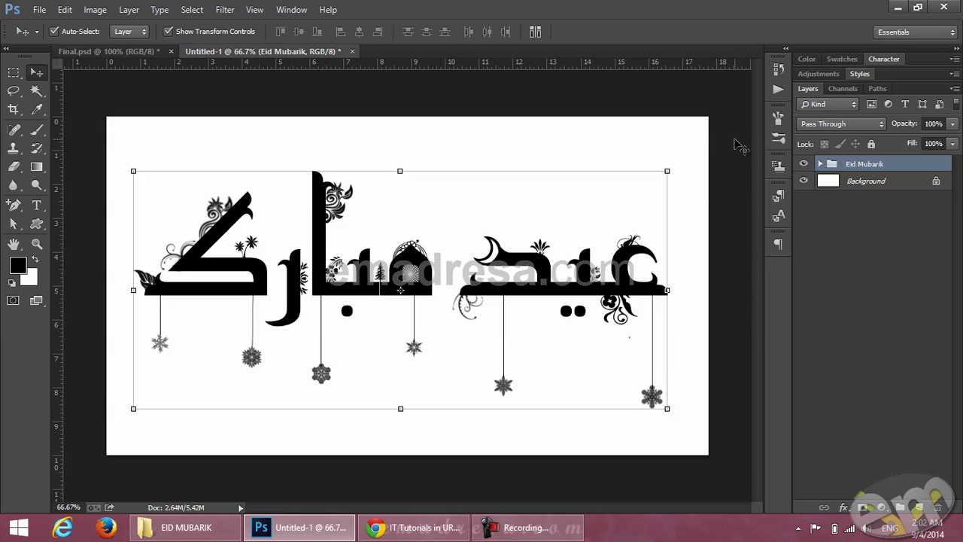
Step: Duplicate the Eid Mubarik group, hide the original and check the copy by toggling its visibility
key("ctrl+j")
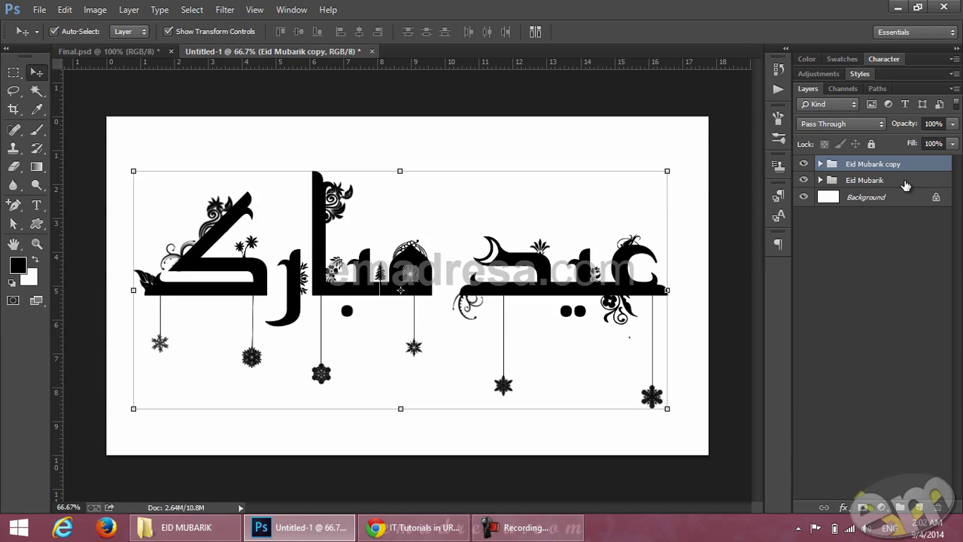
left_click(803, 181)
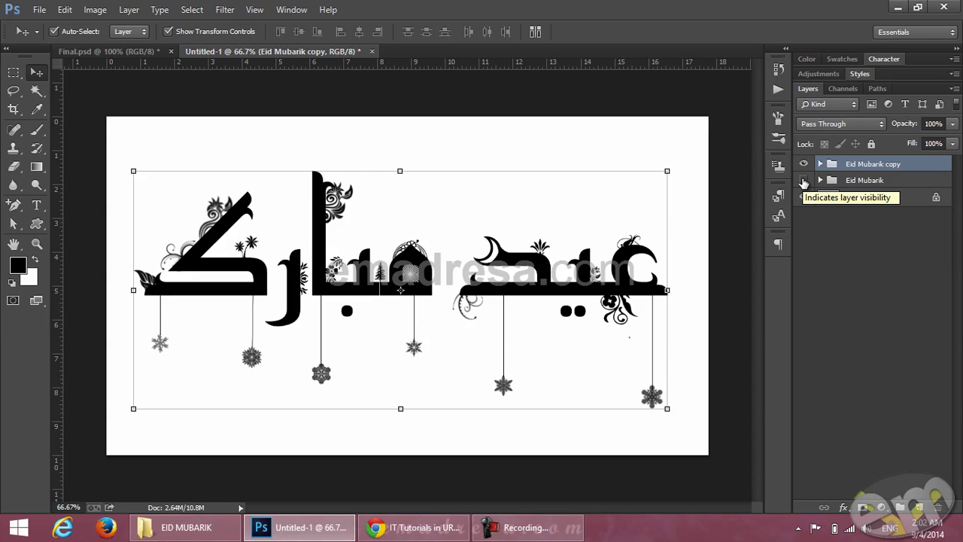
left_click(804, 165)
left_click(804, 167)
double_click(803, 165)
left_click(803, 165)
left_click(804, 165)
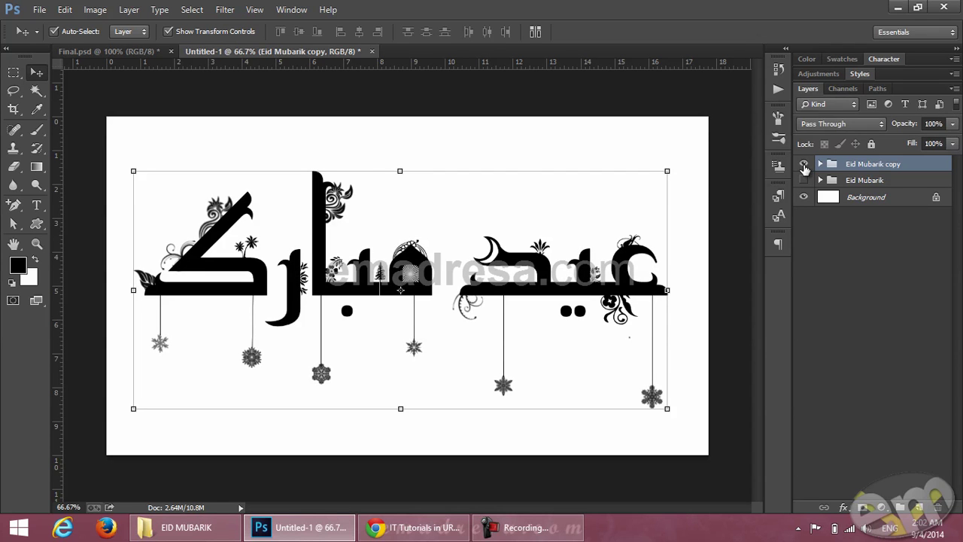
Step: Add a new empty layer on top and merge it with the Eid Mubarik copy group into a single layer
left_click(917, 509)
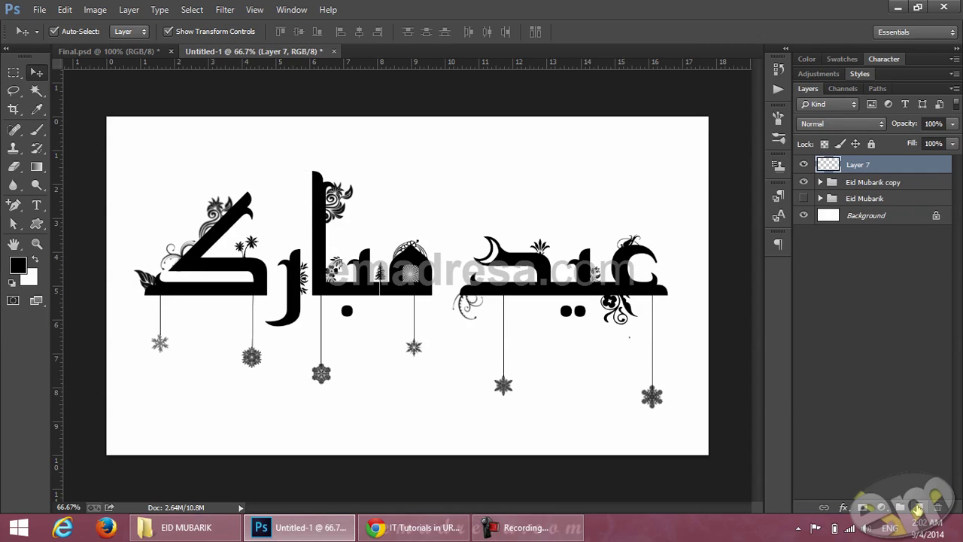
left_click(909, 185, "ctrl")
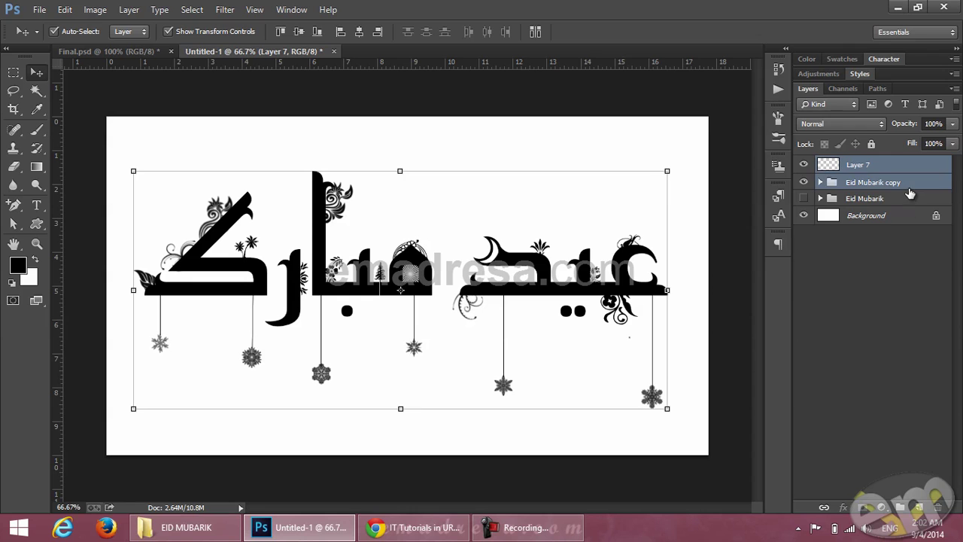
key("ctrl+e")
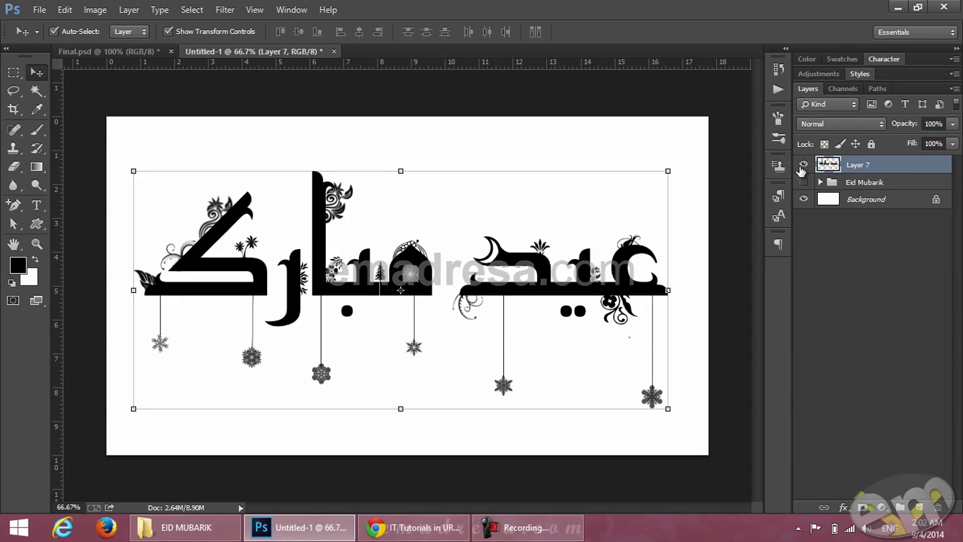
Step: Check the merged lettering by toggling its visibility and test-moving it, undo the move and deselect the layer
left_click(803, 167)
left_click(803, 167)
left_click_drag(249, 258, 319, 251)
key("ctrl+z")
left_click(376, 103)
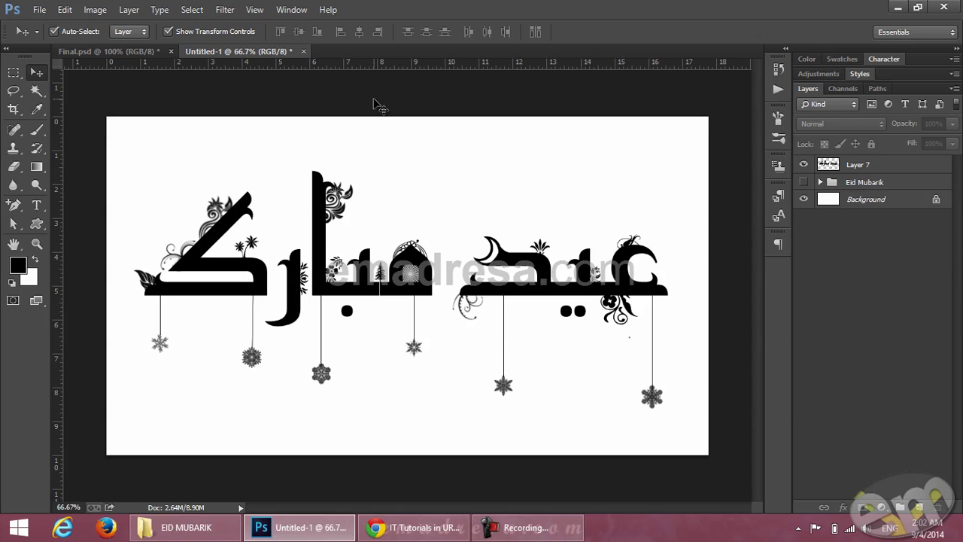
Step: Place texture.jpg from the EID MUBARIK folder into the wallpaper document as a new layer above the merged lettering
left_click(158, 536)
left_click(192, 274)
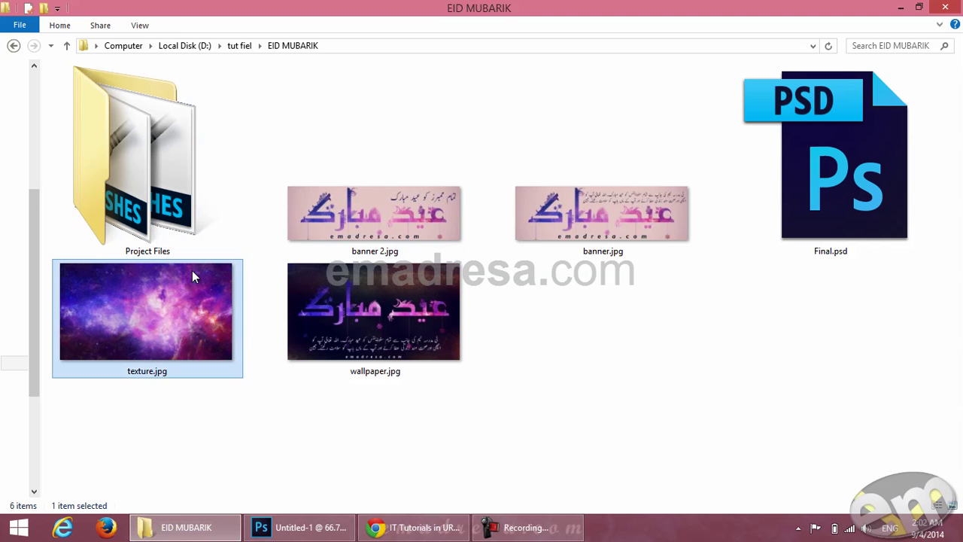
left_click_drag(217, 425, 285, 497)
left_click(187, 352)
left_click_drag(279, 460, 284, 474)
left_click(172, 316)
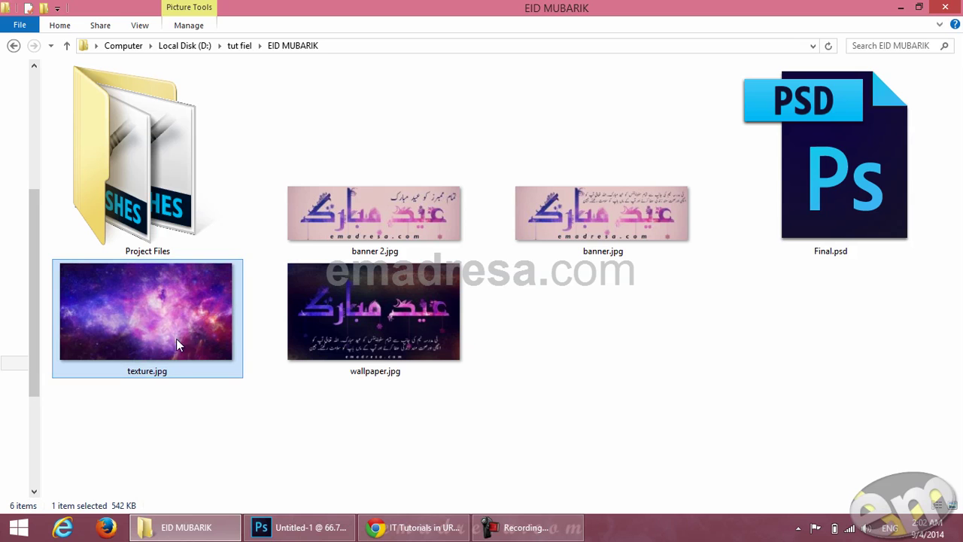
left_click_drag(151, 310, 393, 289)
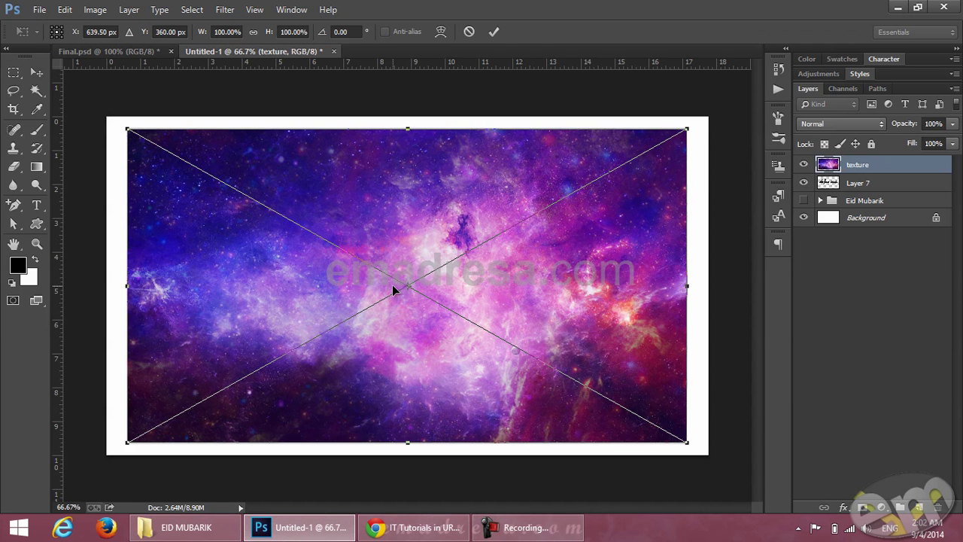
key("Return")
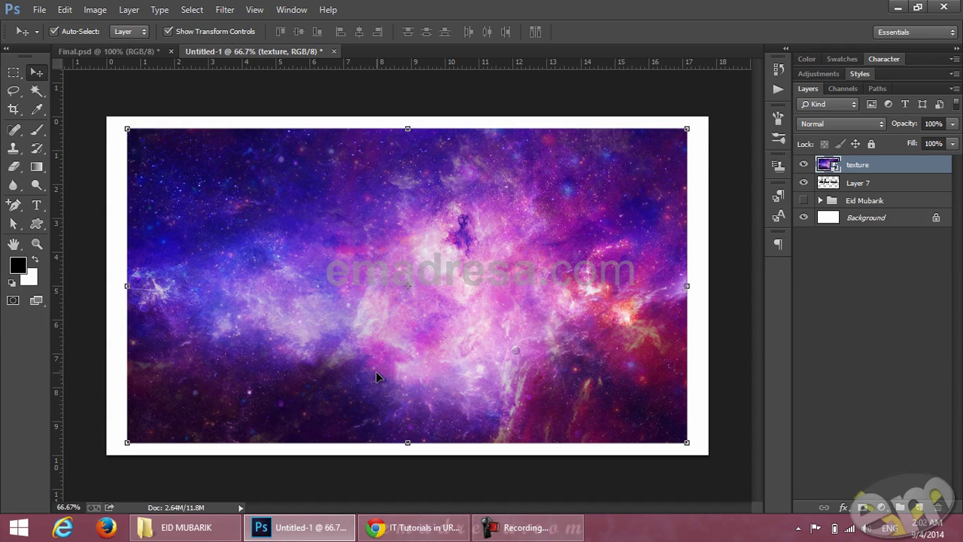
left_click(413, 527)
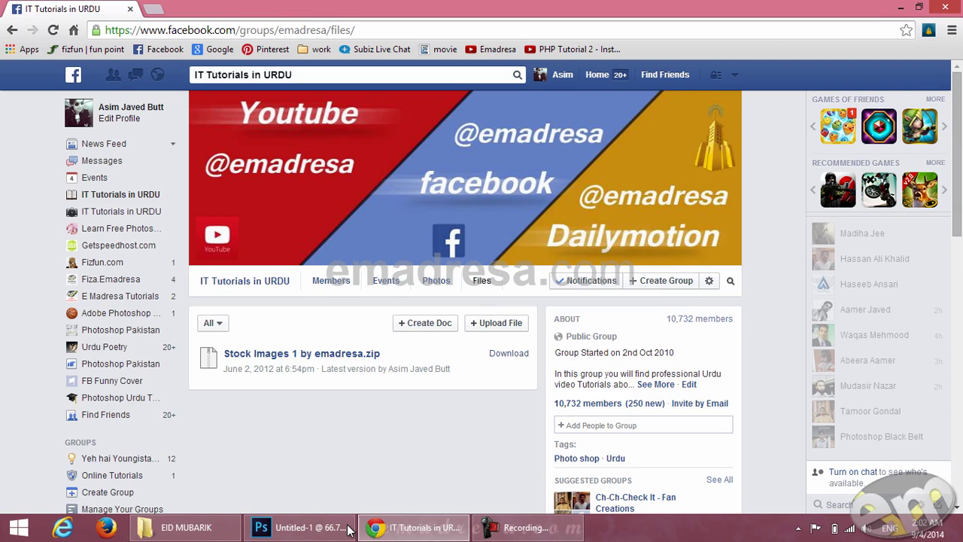
left_click(305, 528)
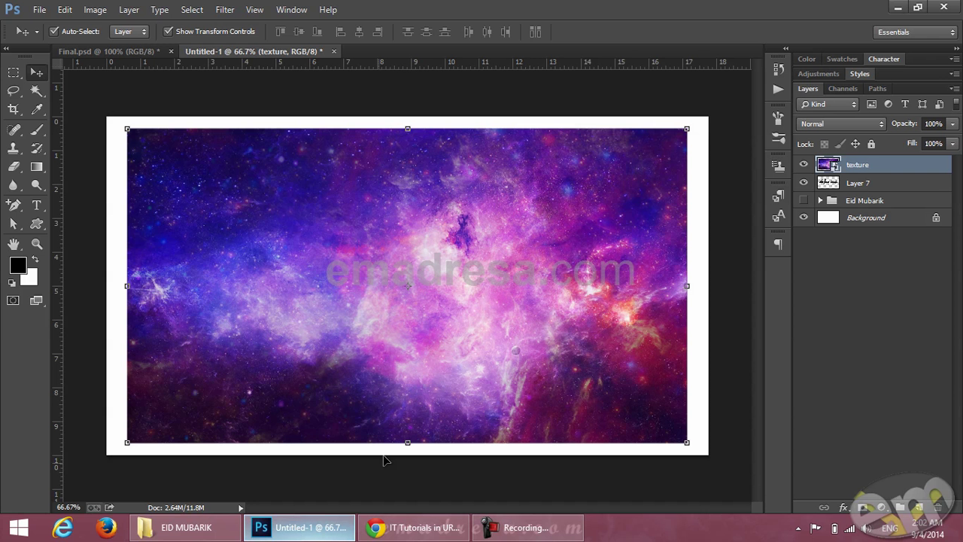
left_click(216, 529)
left_click(215, 530)
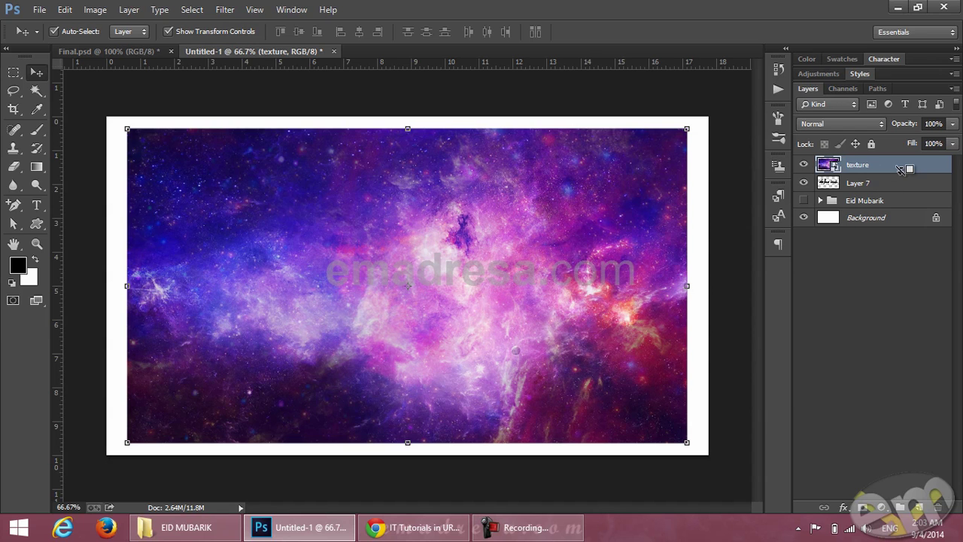
Step: Clip the galaxy texture layer to the merged lettering layer directly beneath it
left_click(902, 172, "alt")
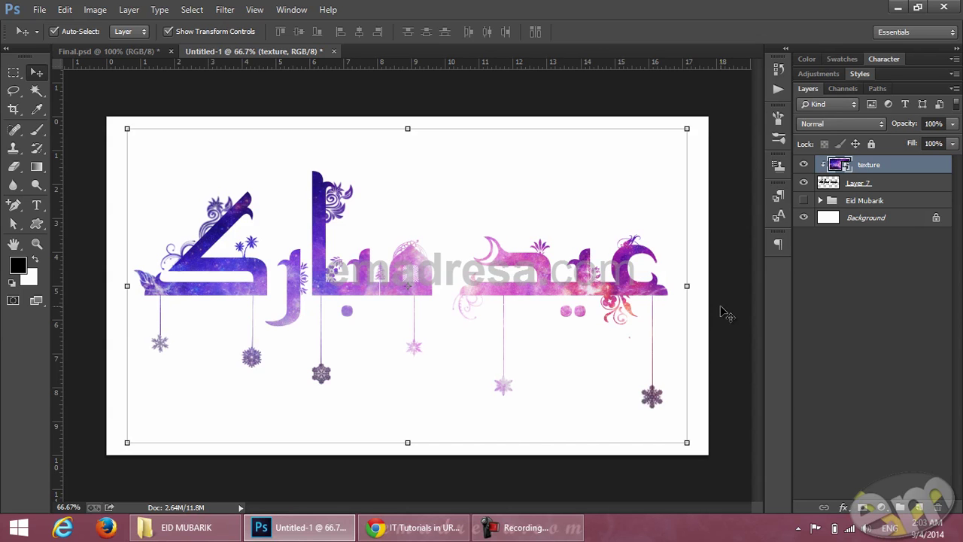
left_click(922, 184)
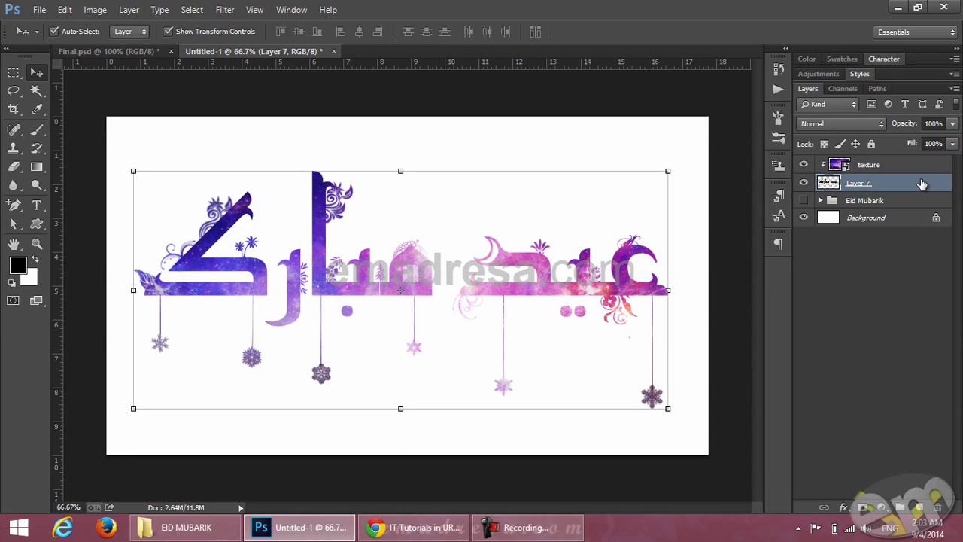
double_click(922, 184)
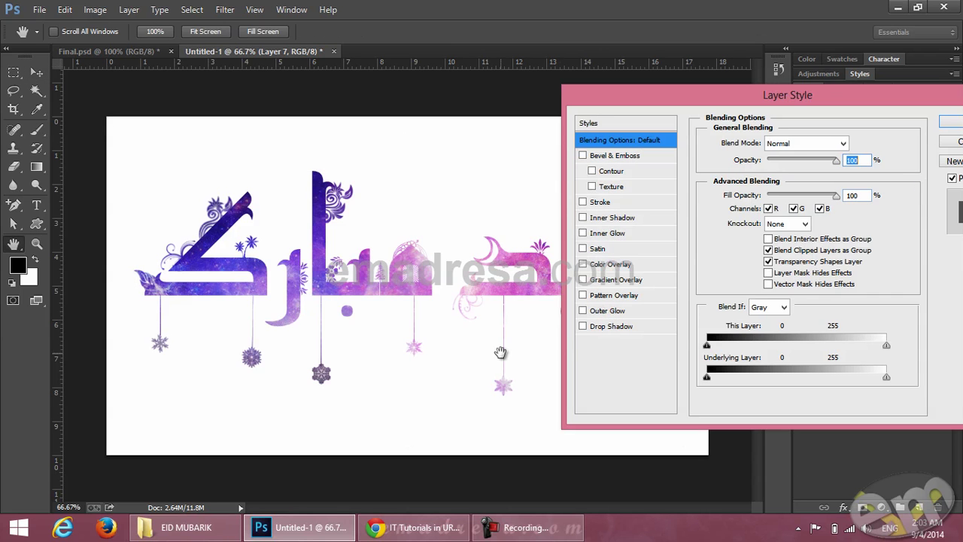
left_click(584, 326)
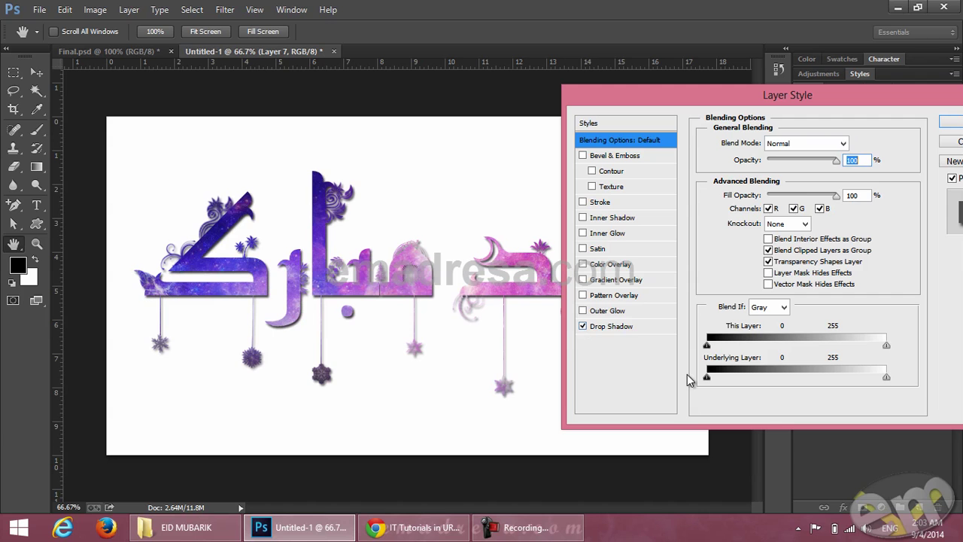
left_click(641, 329)
left_click(813, 159)
type("45")
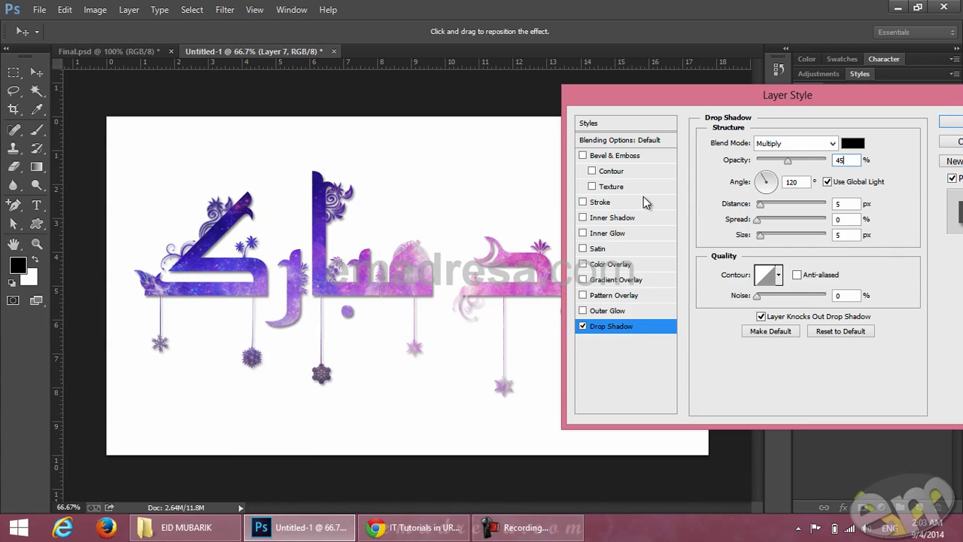
left_click_drag(693, 98, 688, 204)
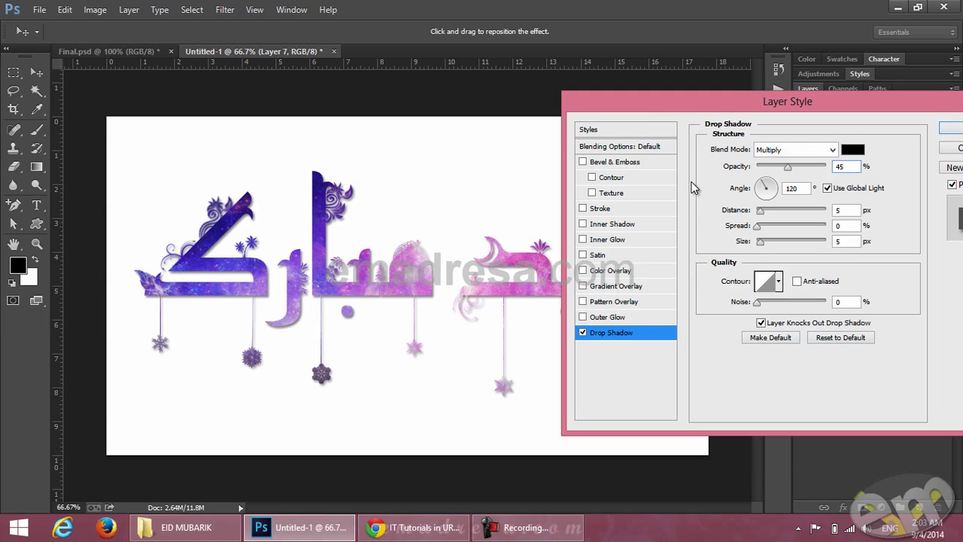
left_click_drag(669, 101, 645, 151)
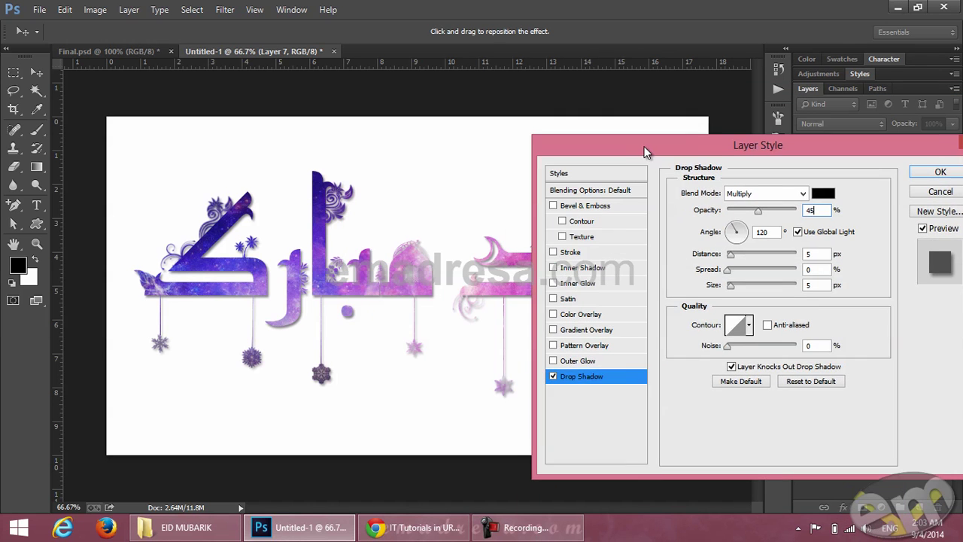
left_click(557, 374)
left_click(917, 189)
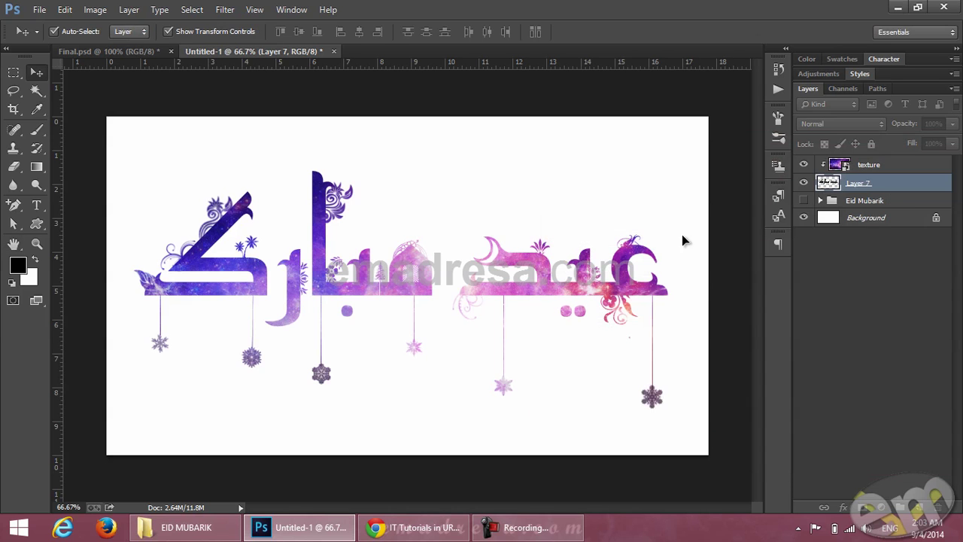
Step: Add a new layer directly beneath the merged lettering layer, fill it with the black foreground color and deselect it
left_click(922, 508)
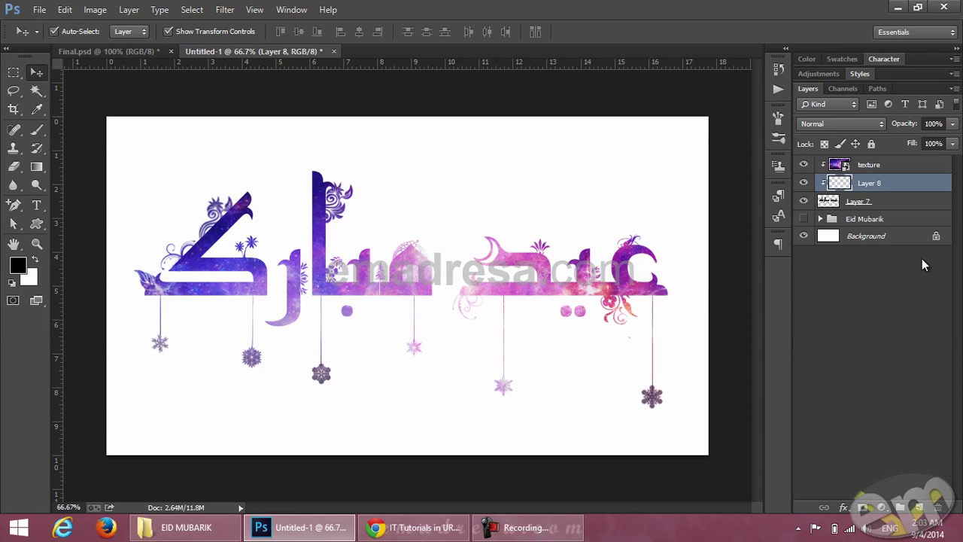
left_click_drag(918, 188, 914, 221)
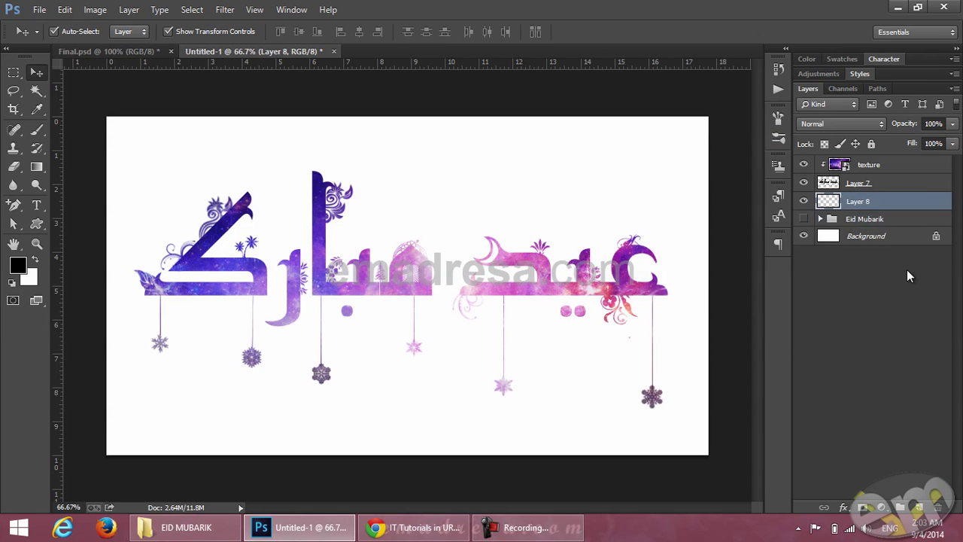
key("alt+BackSpace")
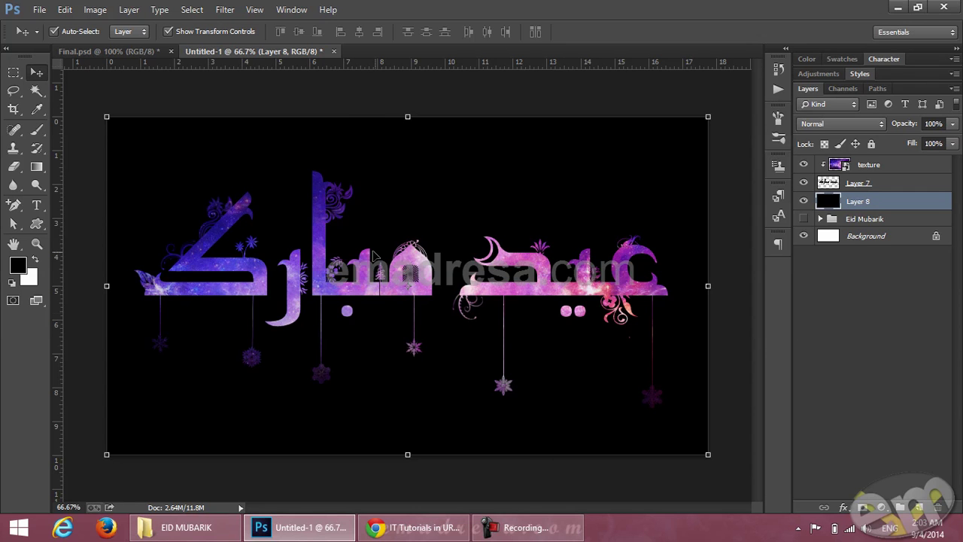
left_click(354, 97)
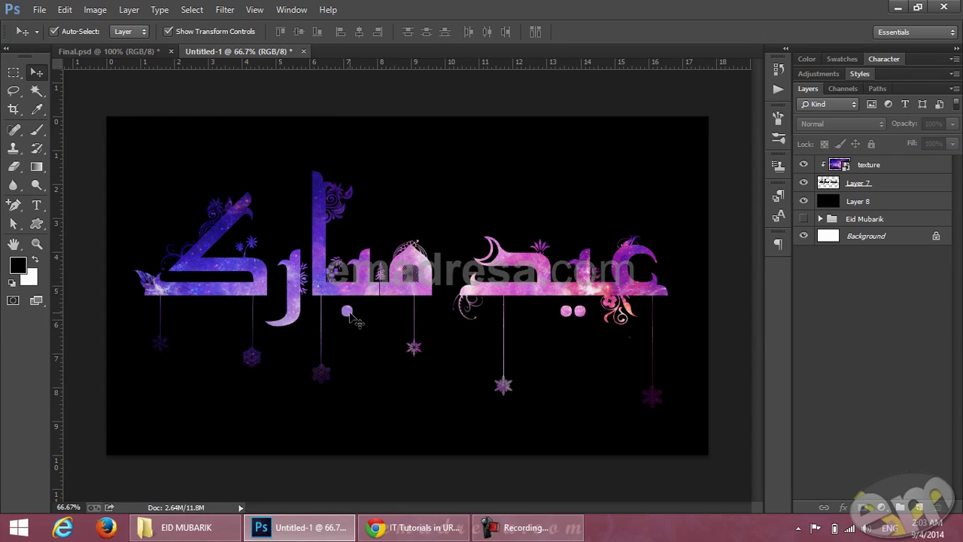